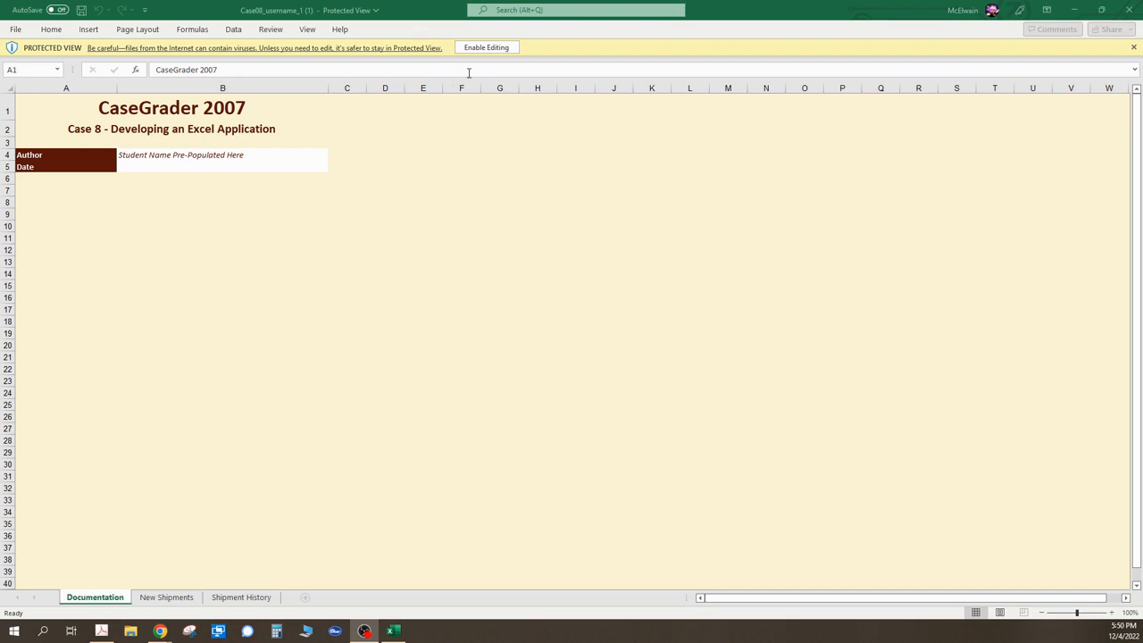
- Enable editing and unlock the Author and Date cells B4:B5 in their cell protection settings
click(484, 50)
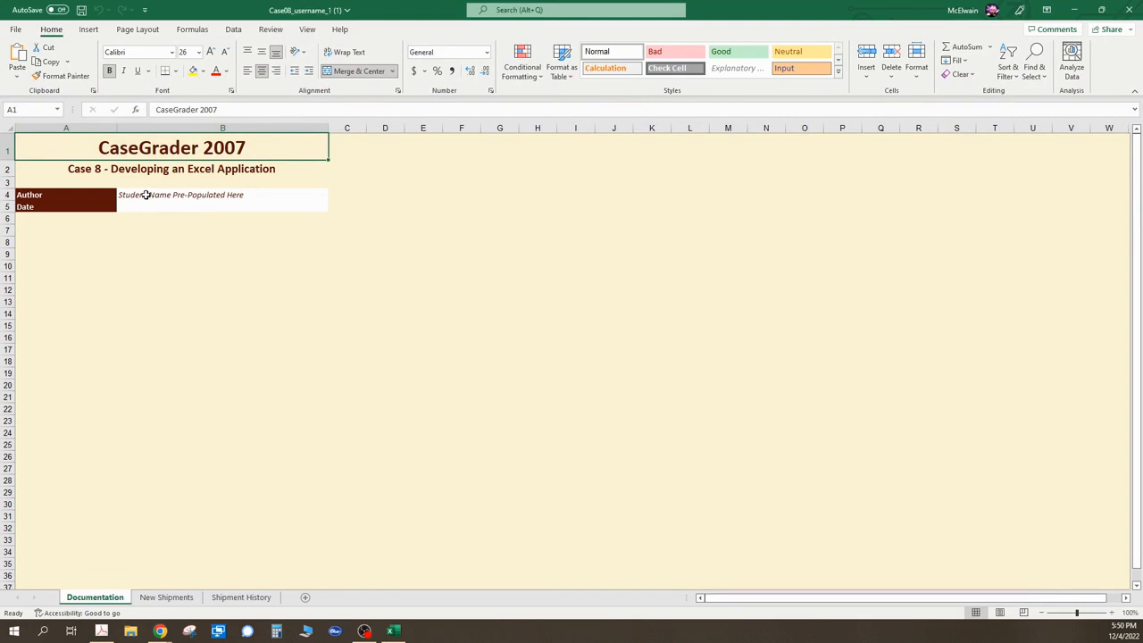
drag(147, 195, 151, 205)
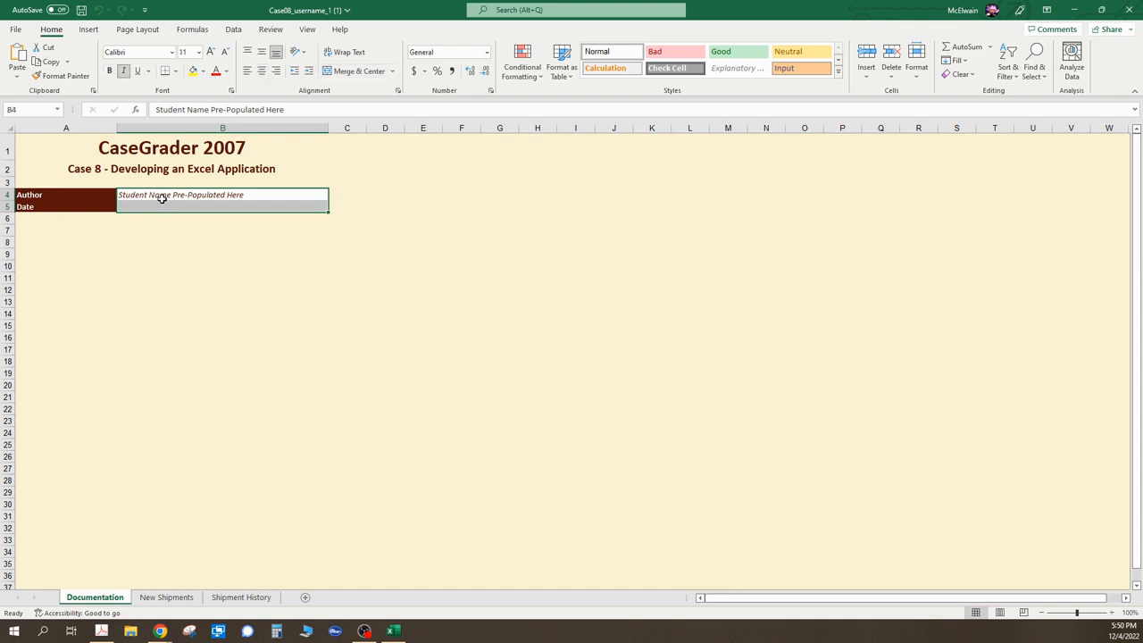
right_click(228, 205)
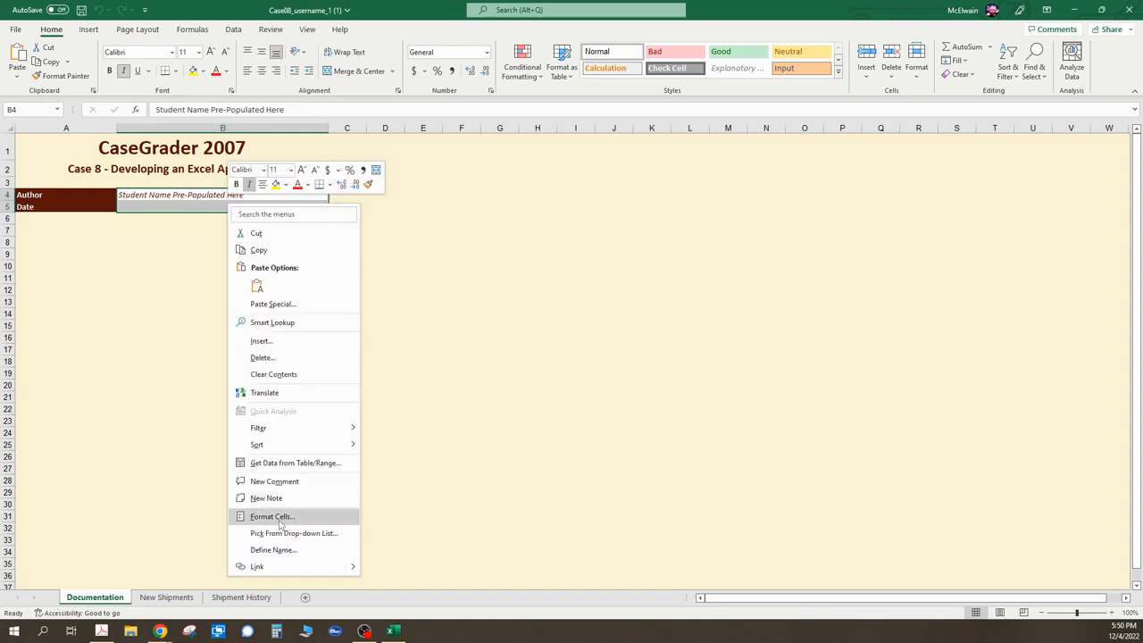
click(282, 516)
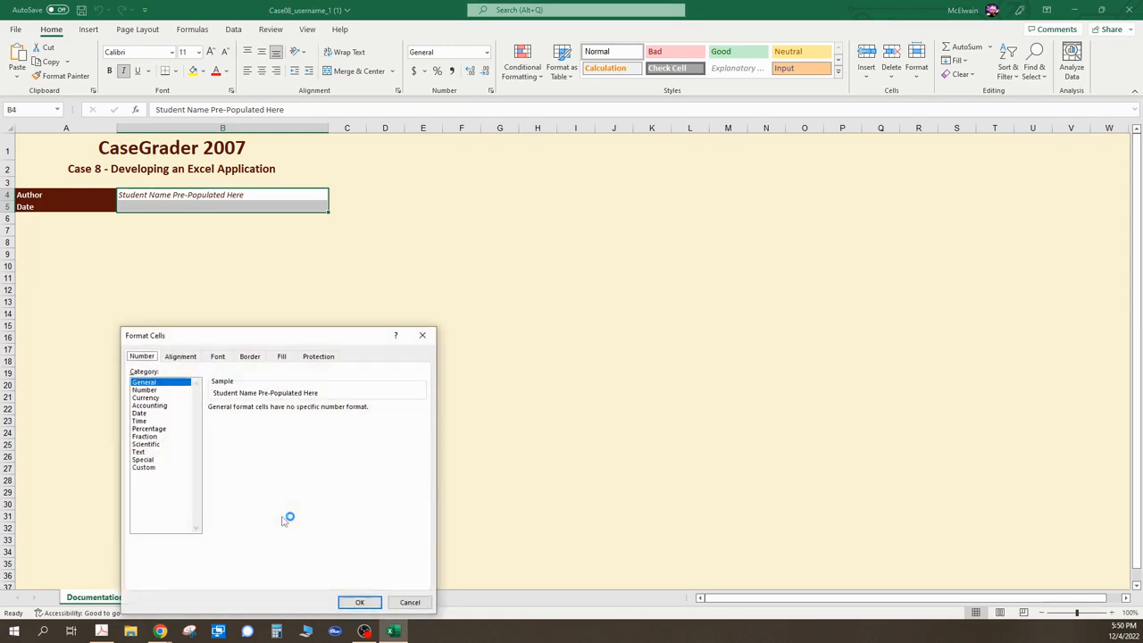
drag(304, 343, 413, 265)
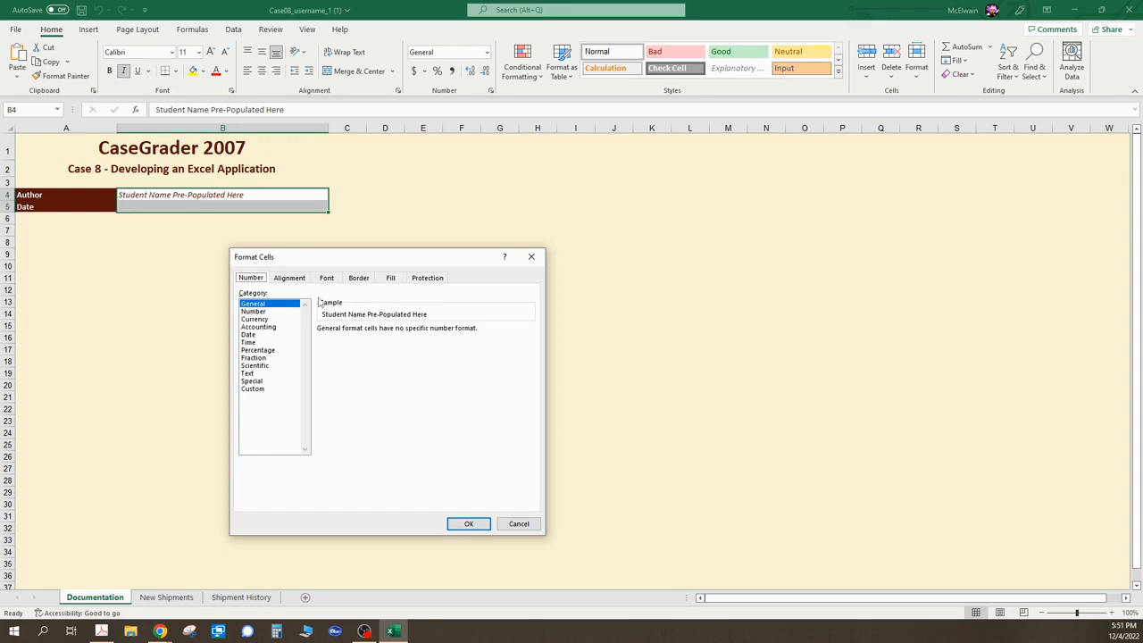
click(426, 279)
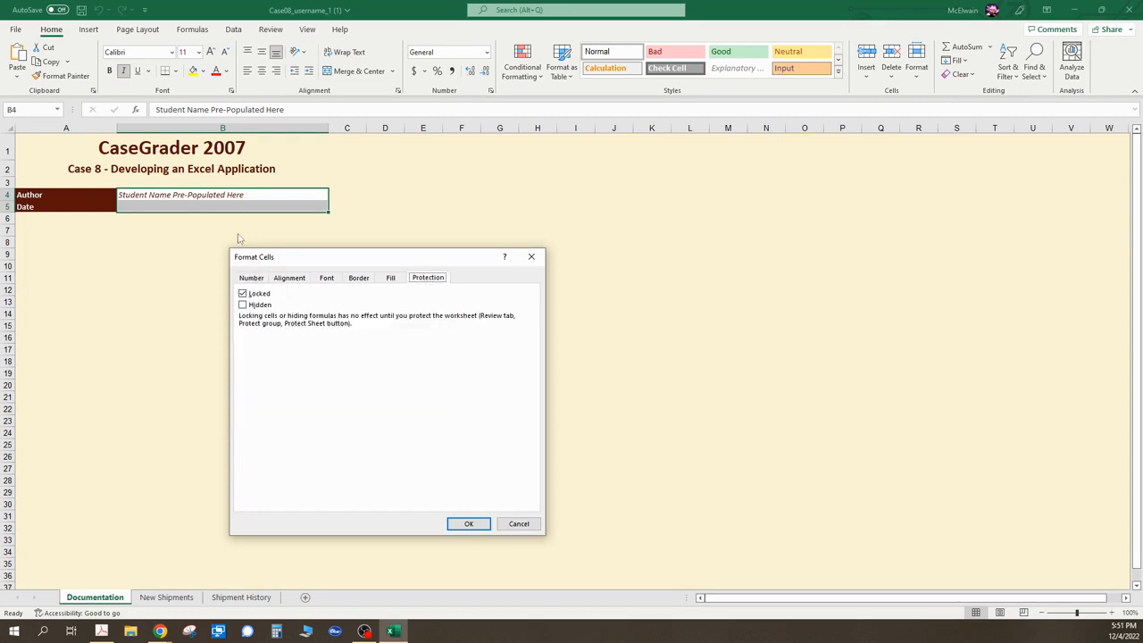
click(243, 294)
click(469, 524)
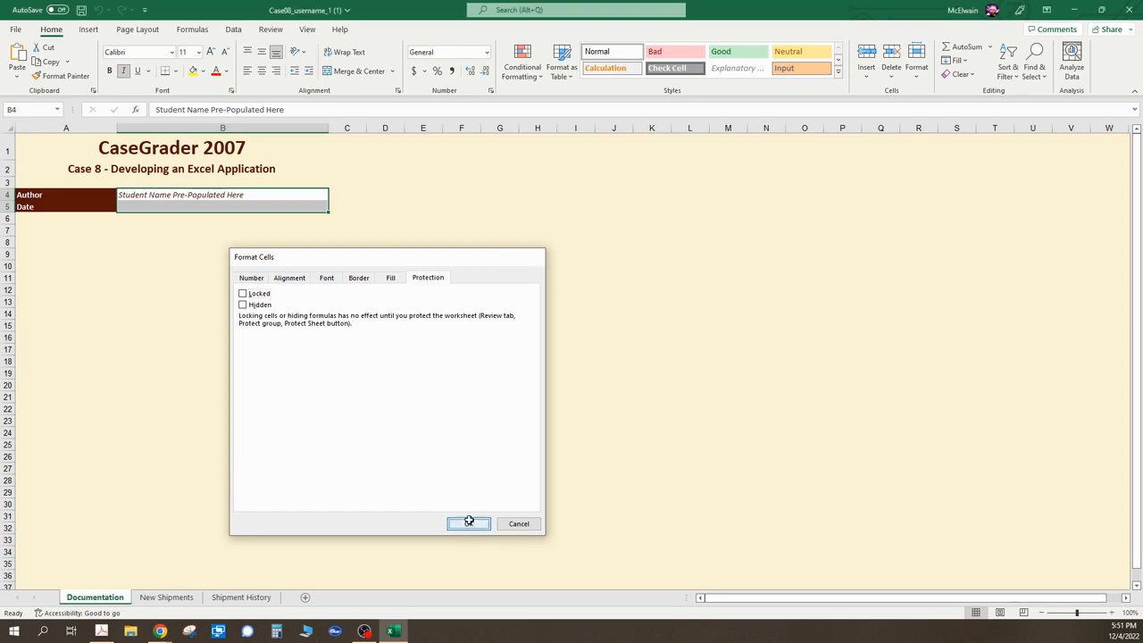
- Enter Name as the author in cell B4 and insert the current date in cell B5
click(157, 196)
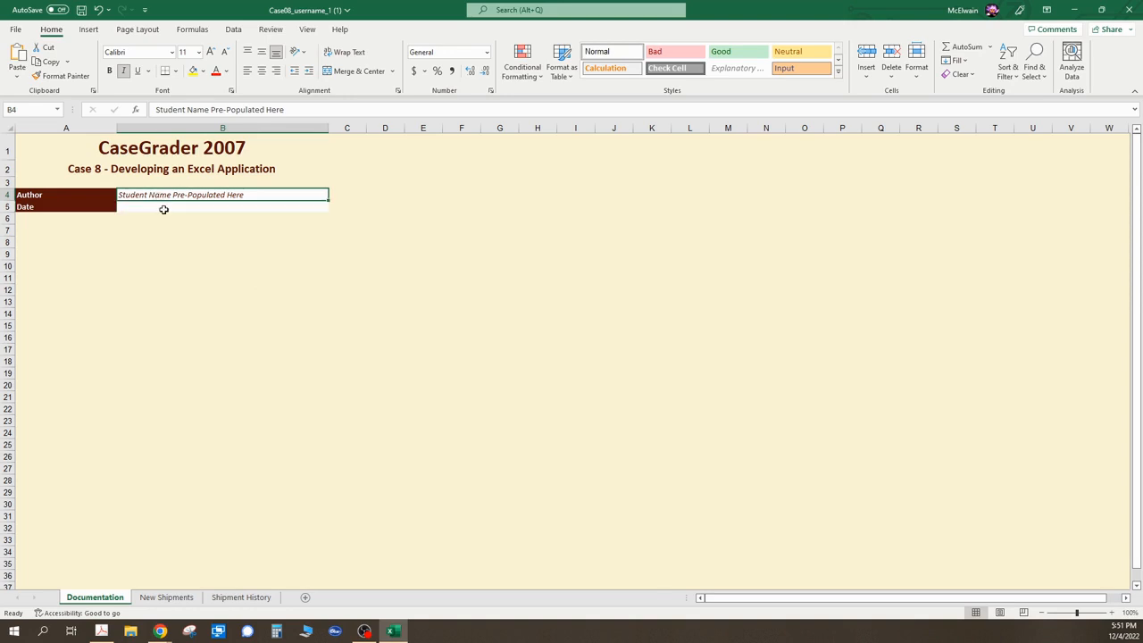
text(N)
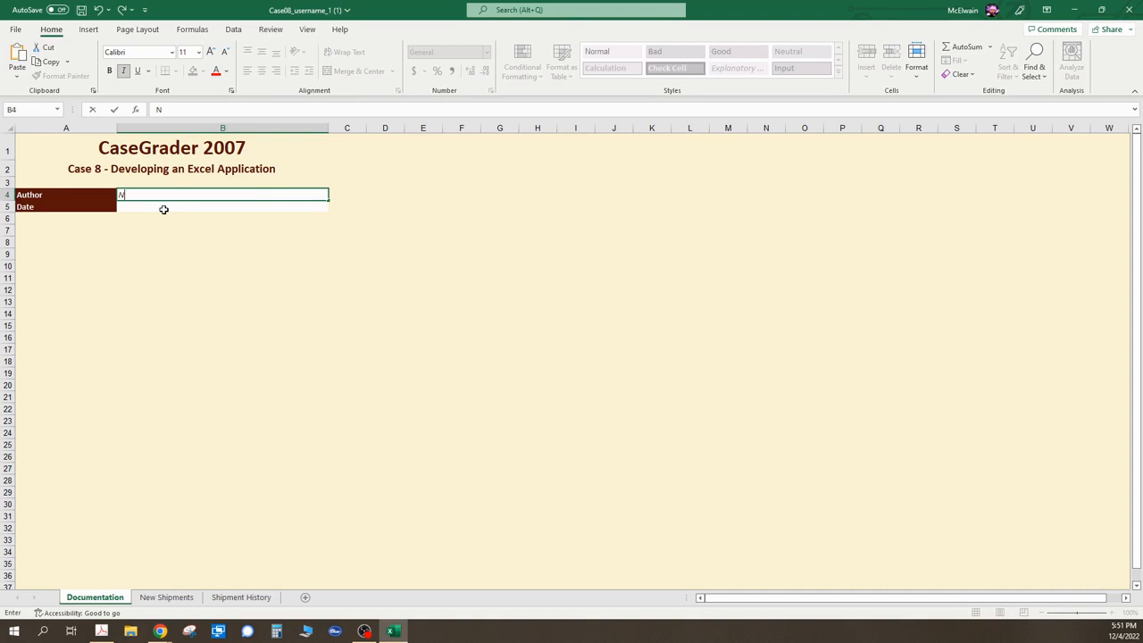
text(ame)
click(164, 211)
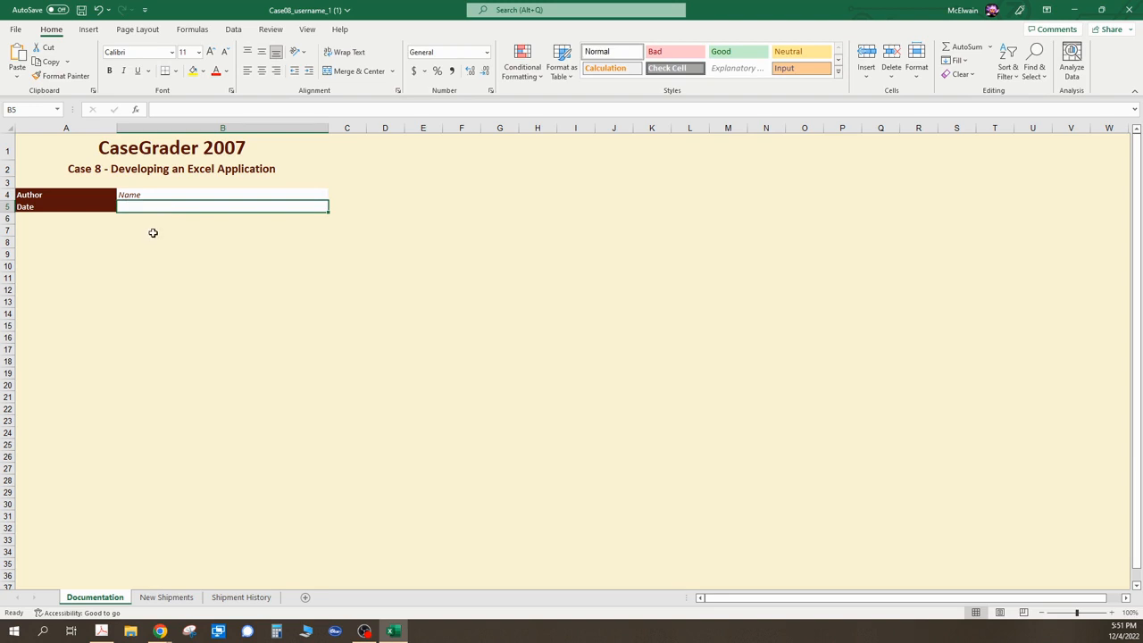
key(ctrl+semicolon)
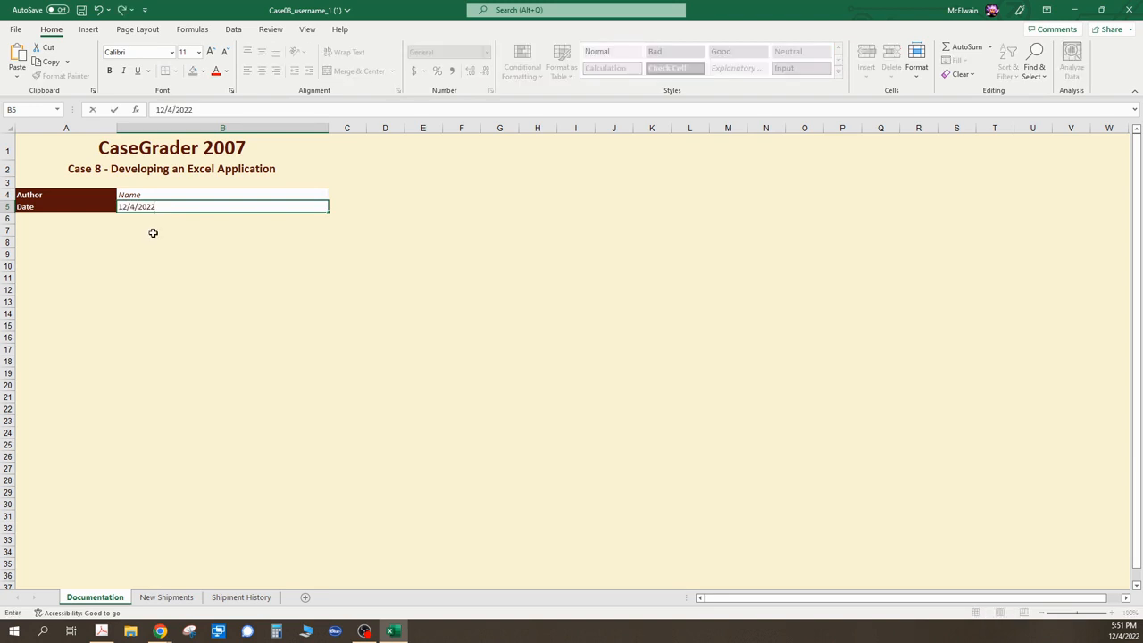
click(229, 298)
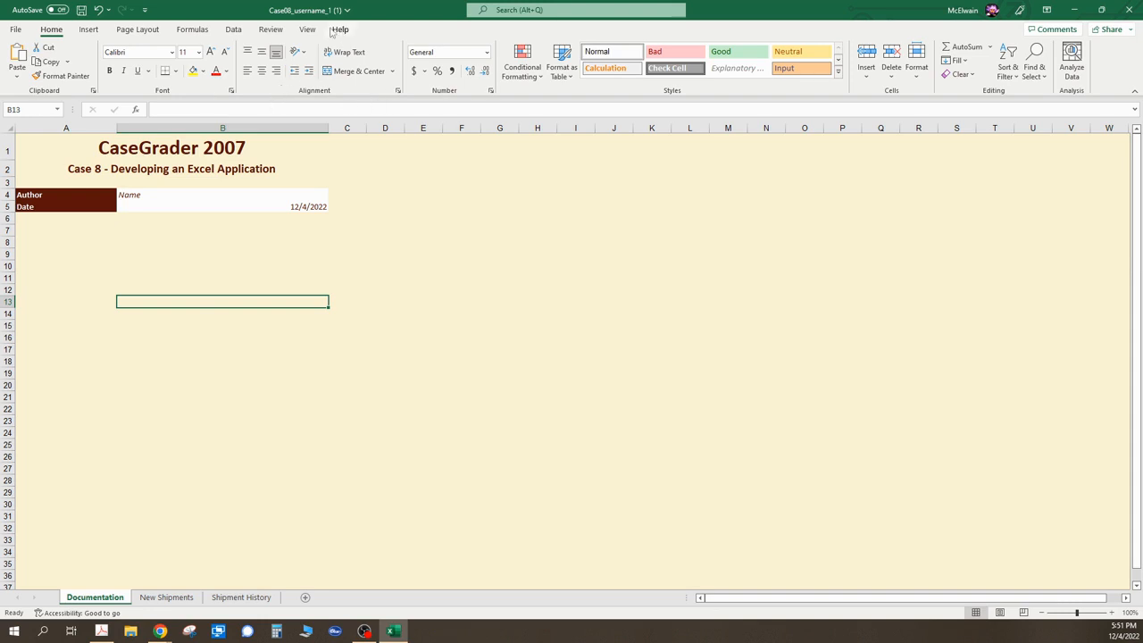
- Protect the worksheet without a password, allowing users to select only unlocked cells
click(279, 32)
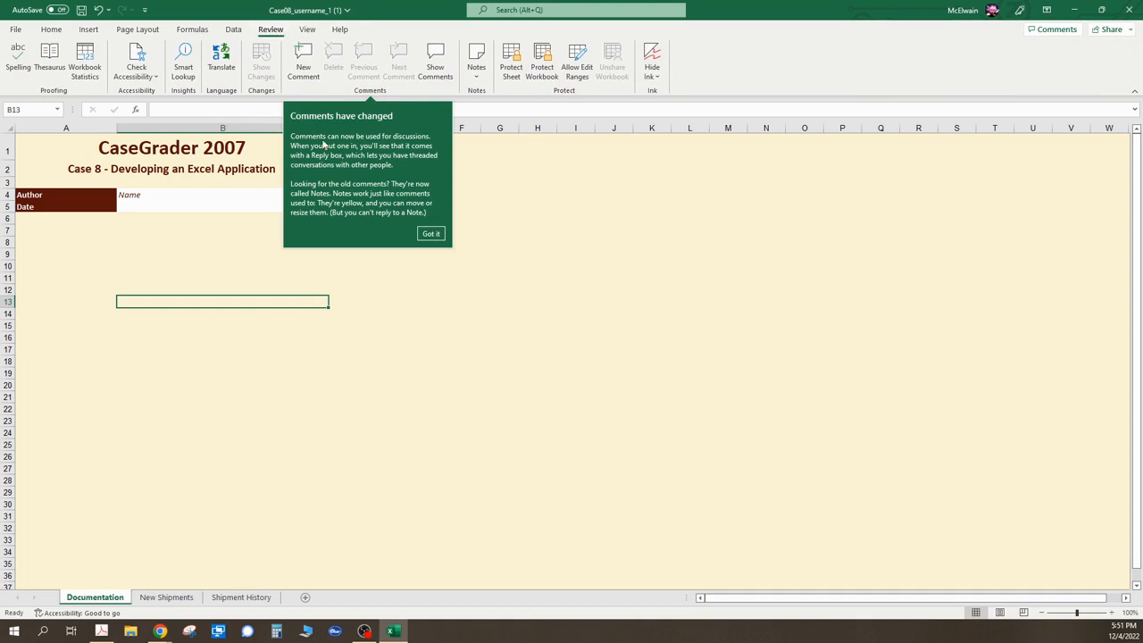
click(437, 235)
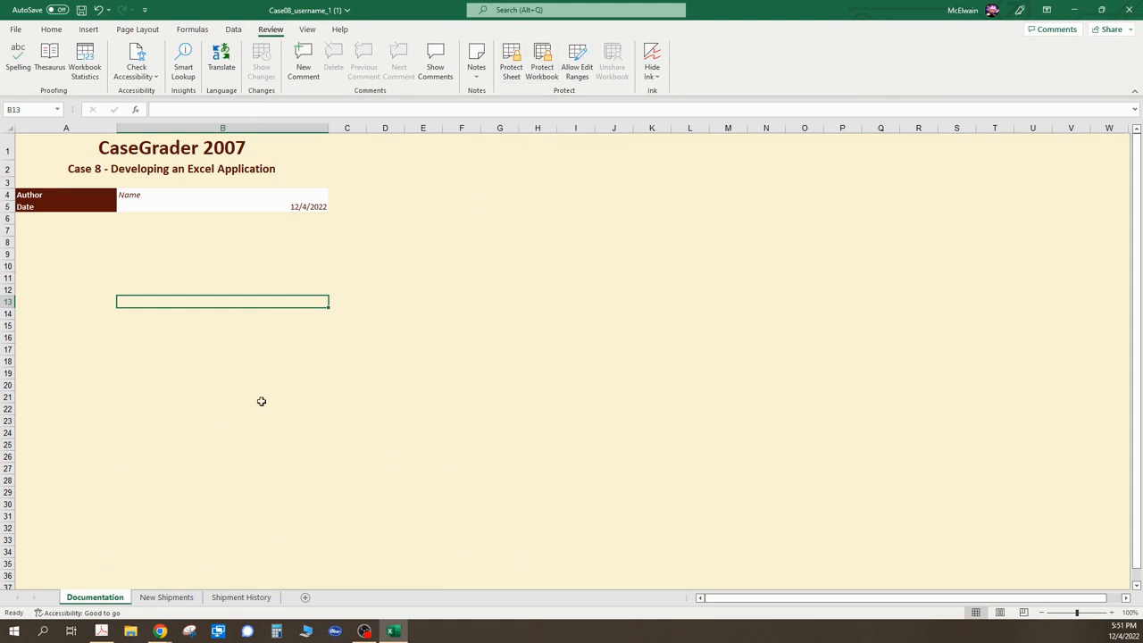
click(514, 79)
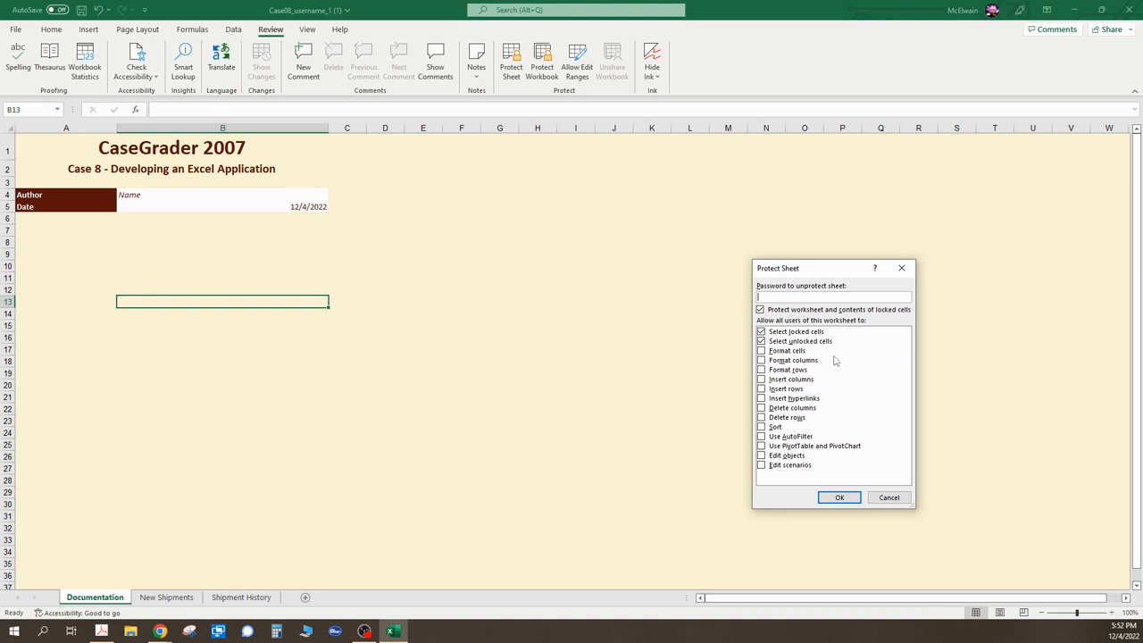
click(761, 332)
click(780, 296)
click(839, 498)
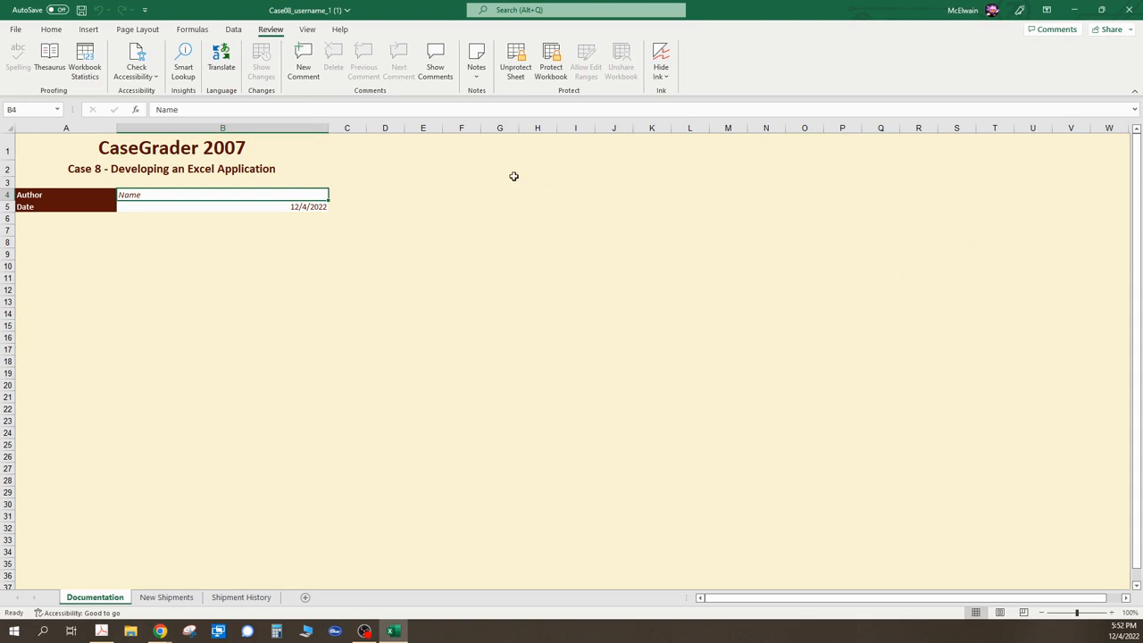
- Check which cells can be selected on the protected sheet
click(167, 206)
click(165, 195)
click(165, 207)
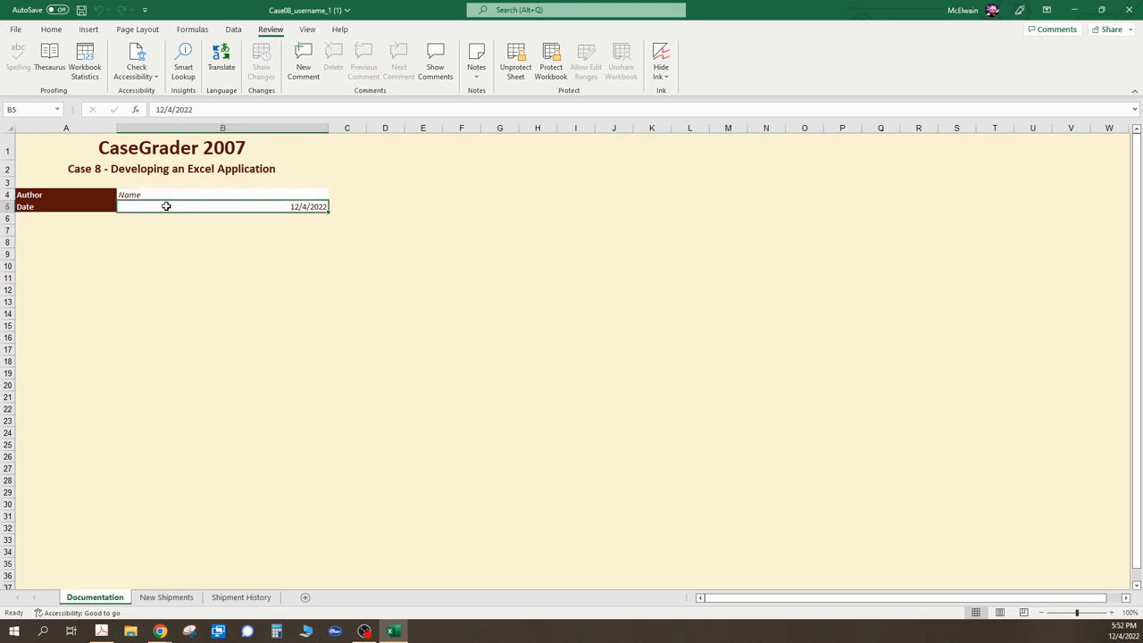
- Unprotect the sheet, select a cell, and protect it again allowing selection of unlocked cells only
click(515, 72)
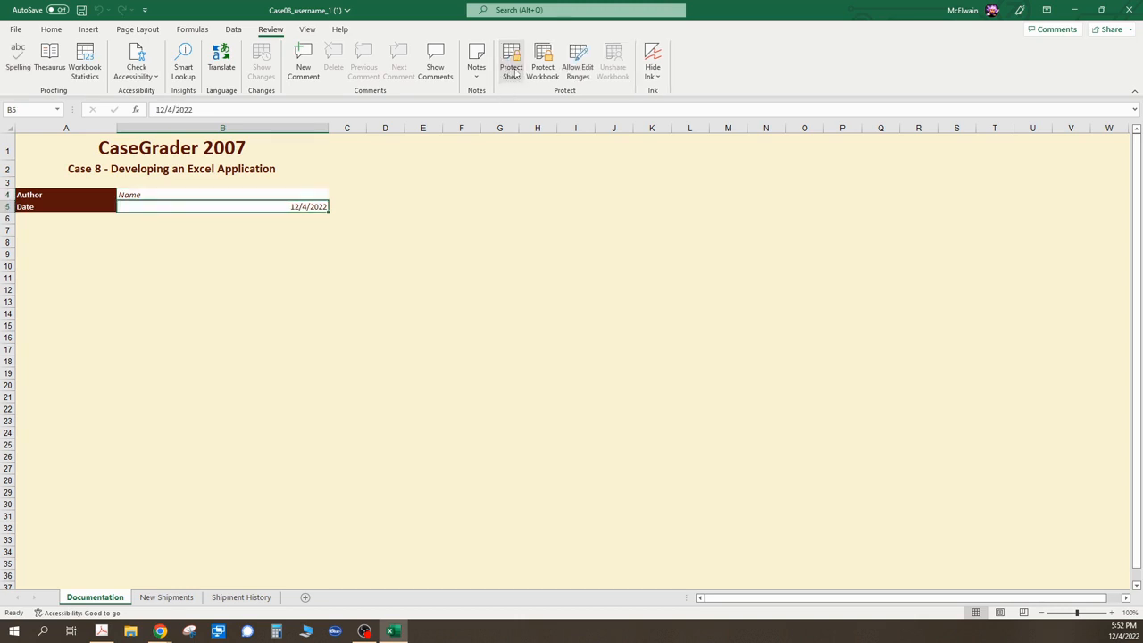
click(319, 256)
click(231, 279)
click(82, 276)
click(75, 256)
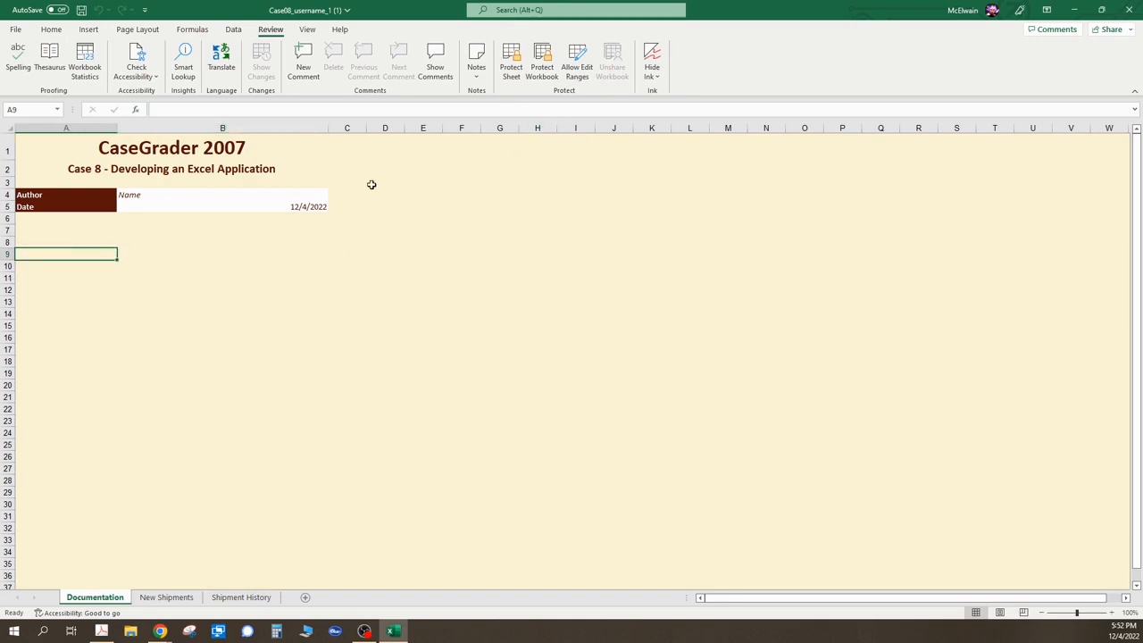
click(511, 67)
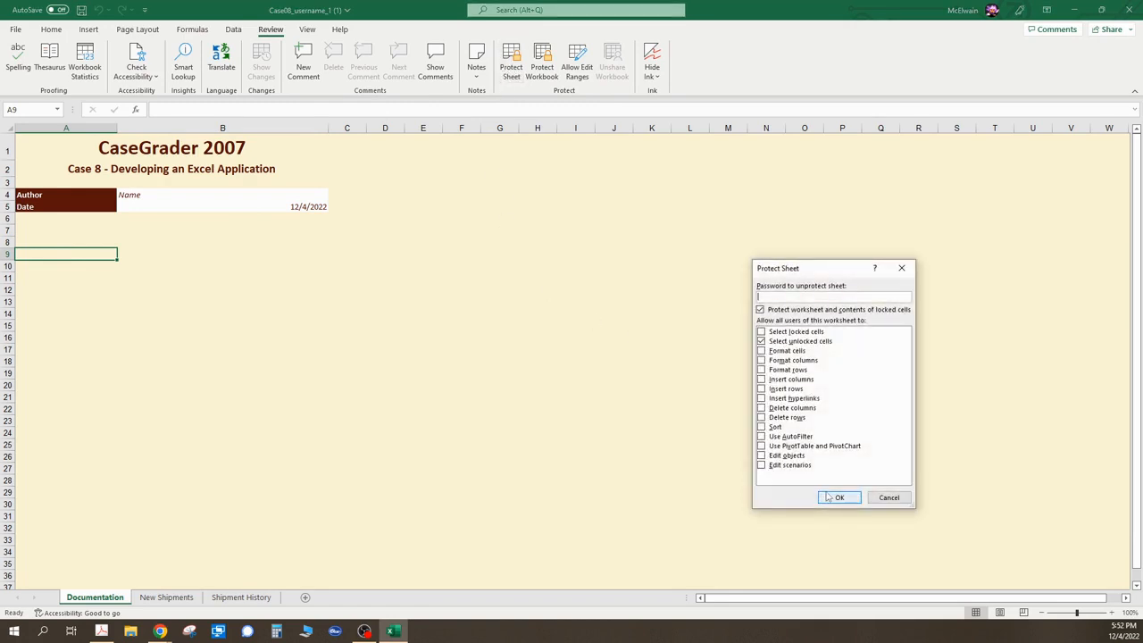
click(824, 497)
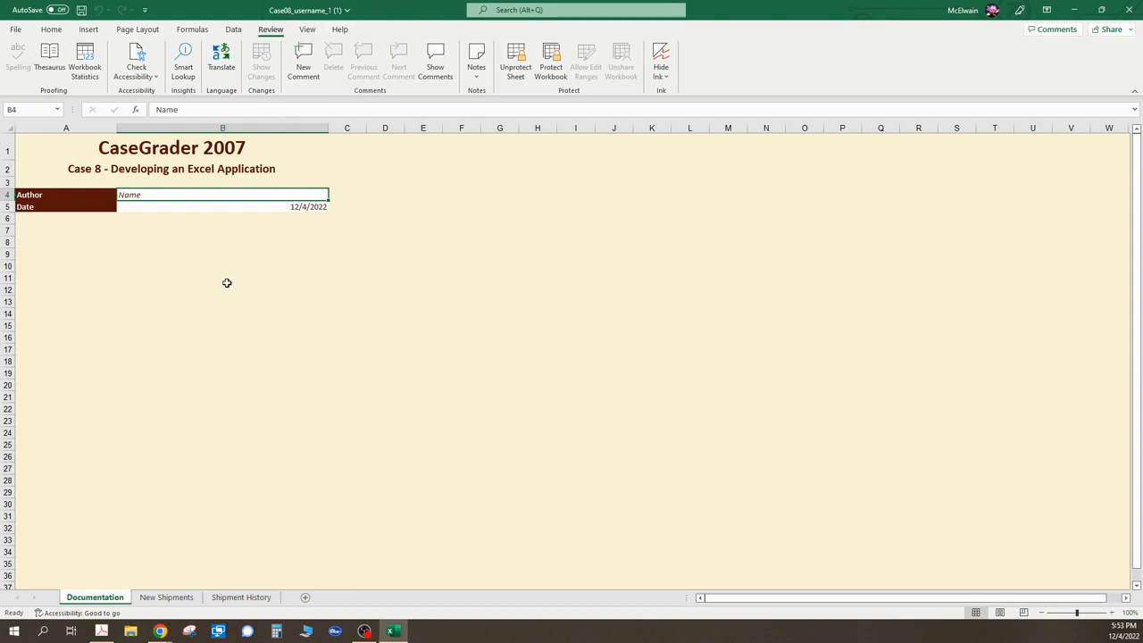
- Save a copy to the Desktop named Case08_ followed by the student's username, declining to replace the existing file
click(16, 28)
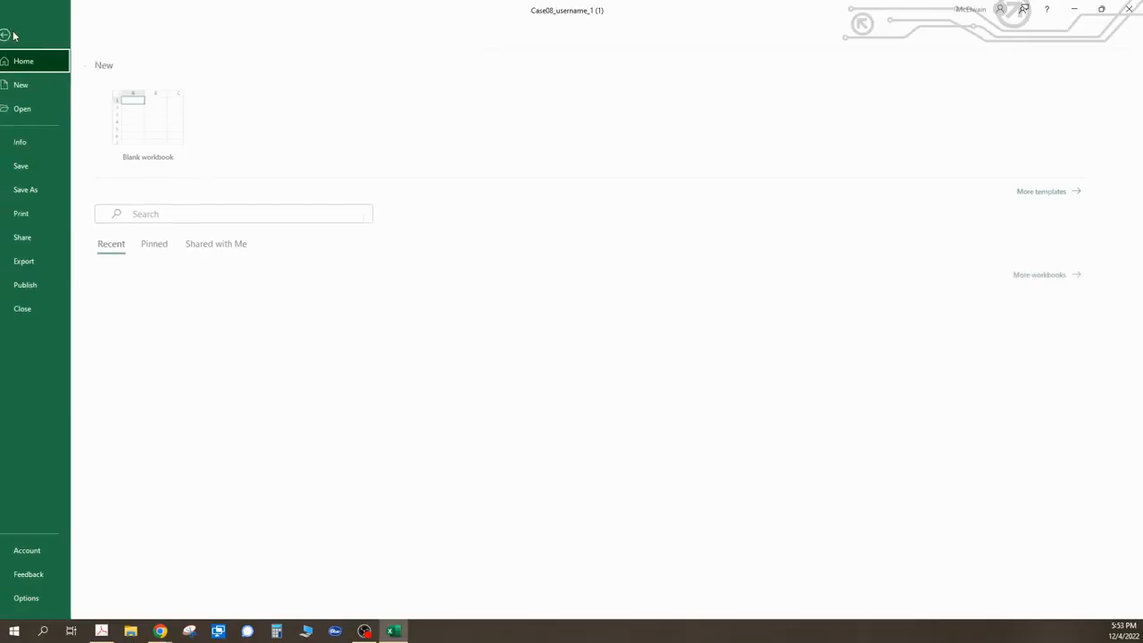
click(37, 189)
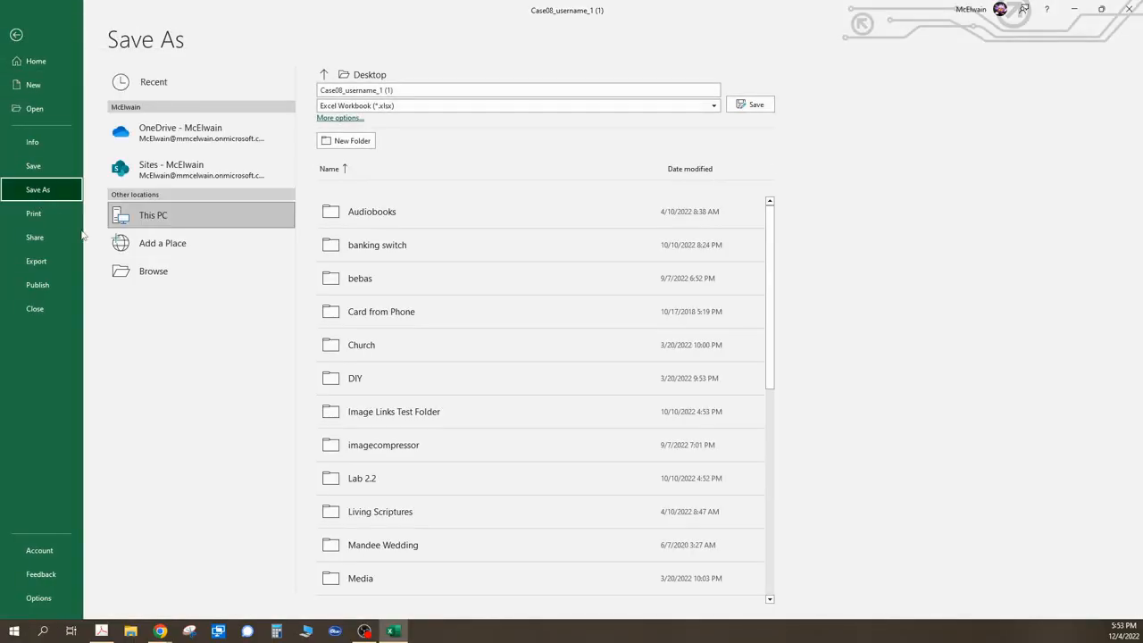
click(158, 273)
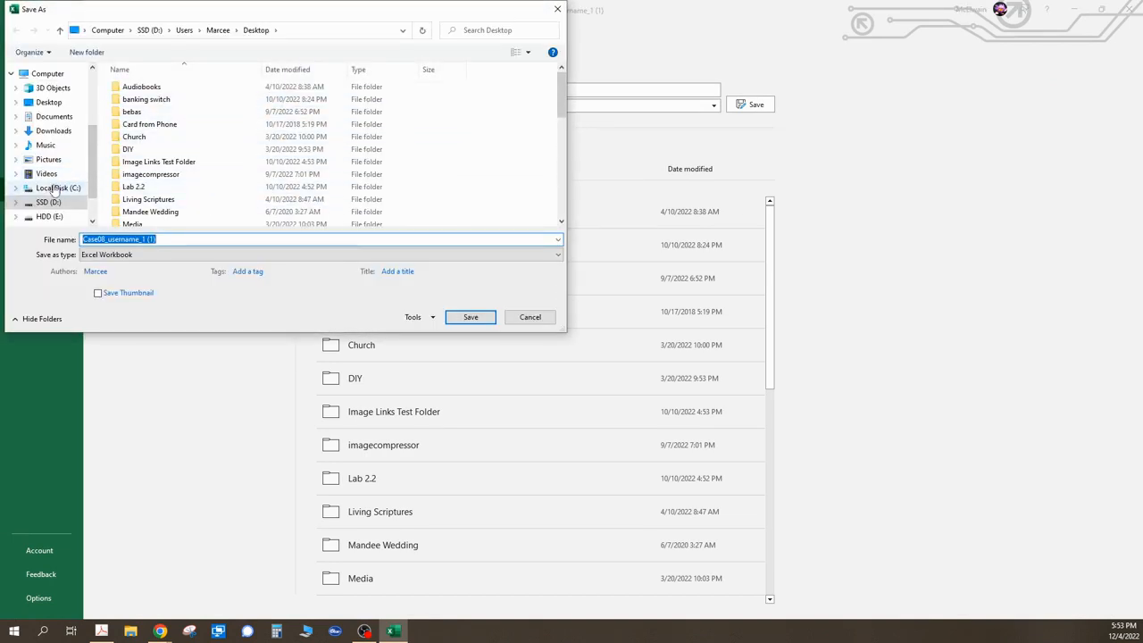
click(49, 102)
click(134, 238)
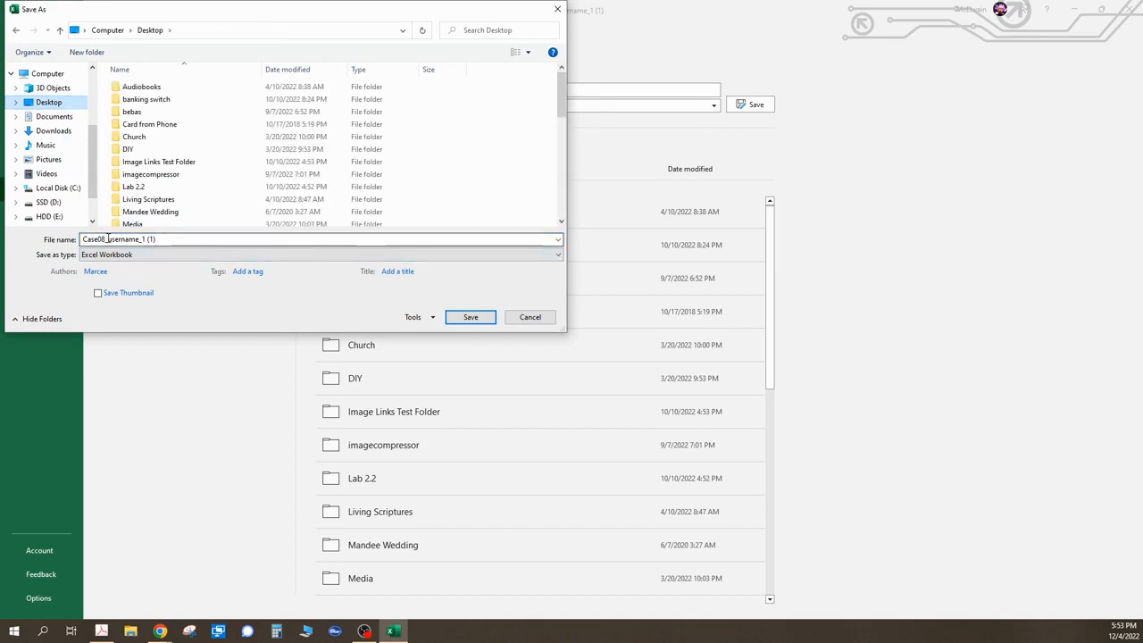
key(ctrl+a)
drag(107, 239, 286, 263)
text(mm)
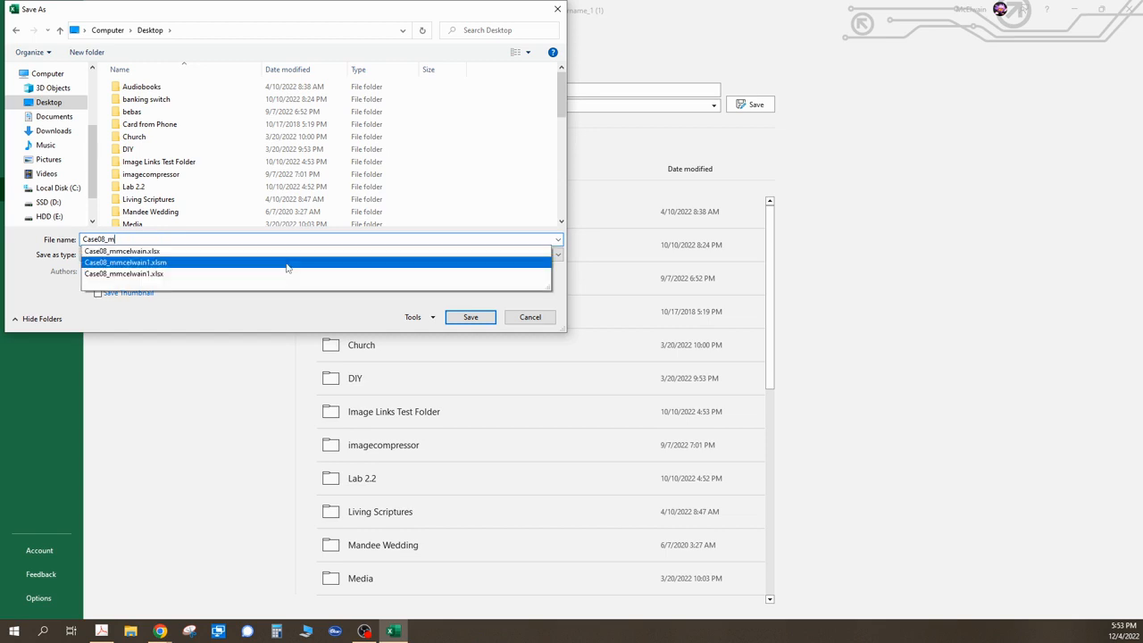
text(celwain)
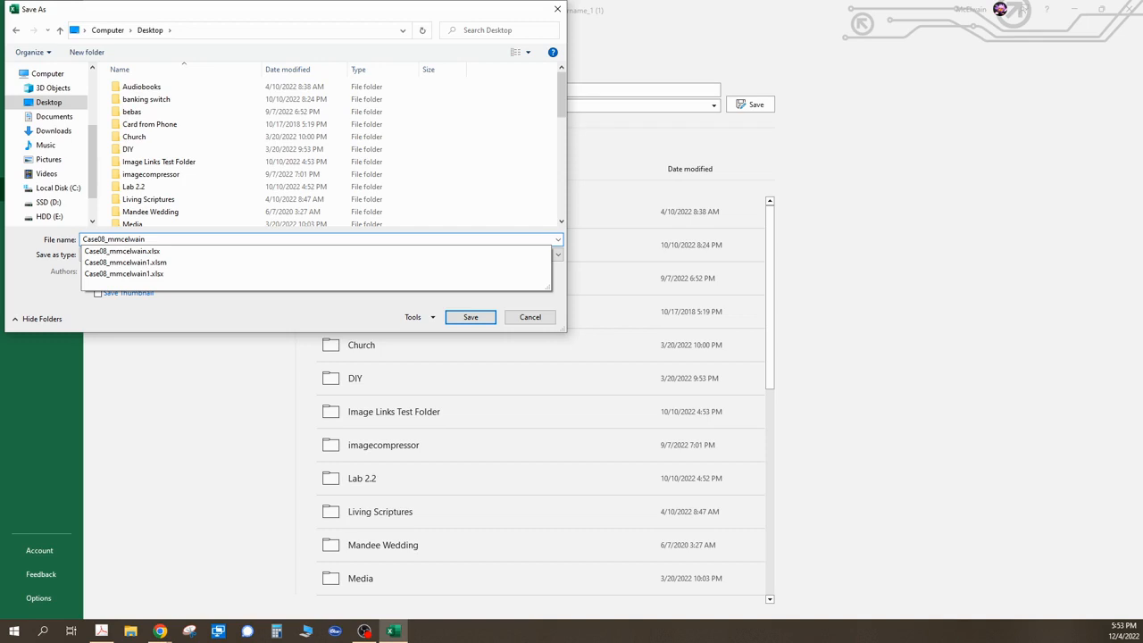
key(Return)
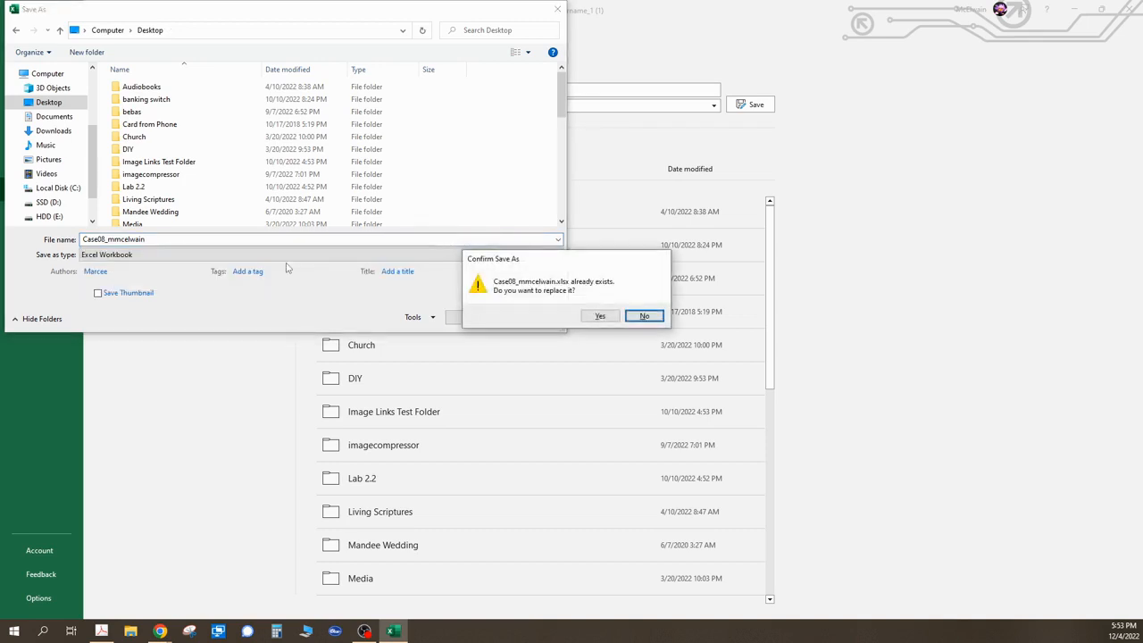
click(644, 316)
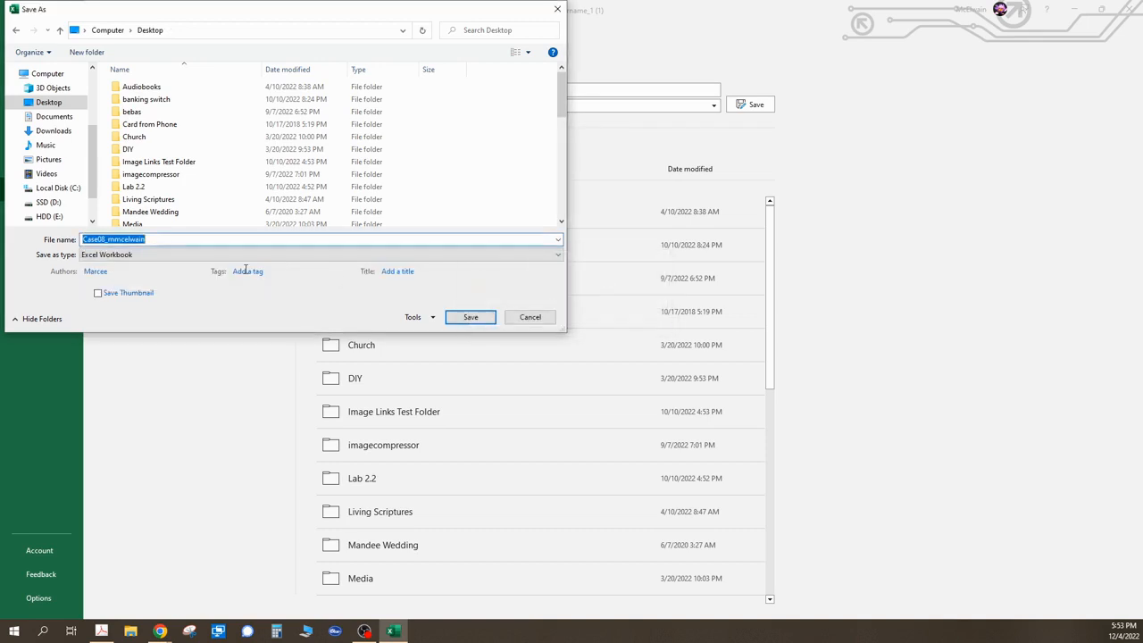
- Append 4 to the file name and save it as an Excel Macro-Enabled Workbook
click(148, 238)
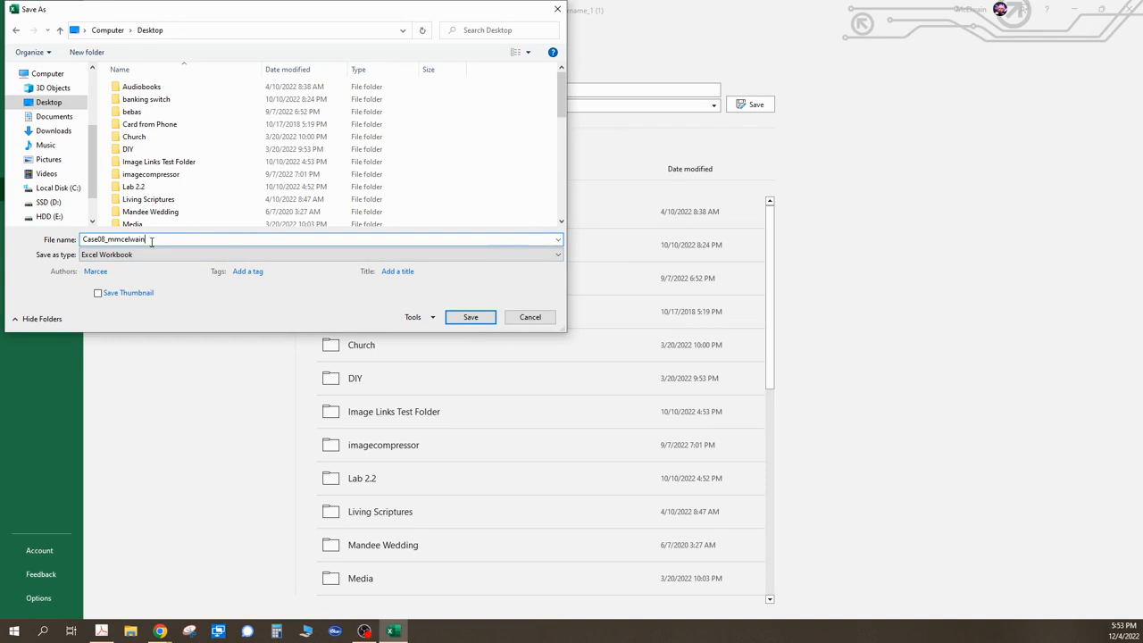
text(4)
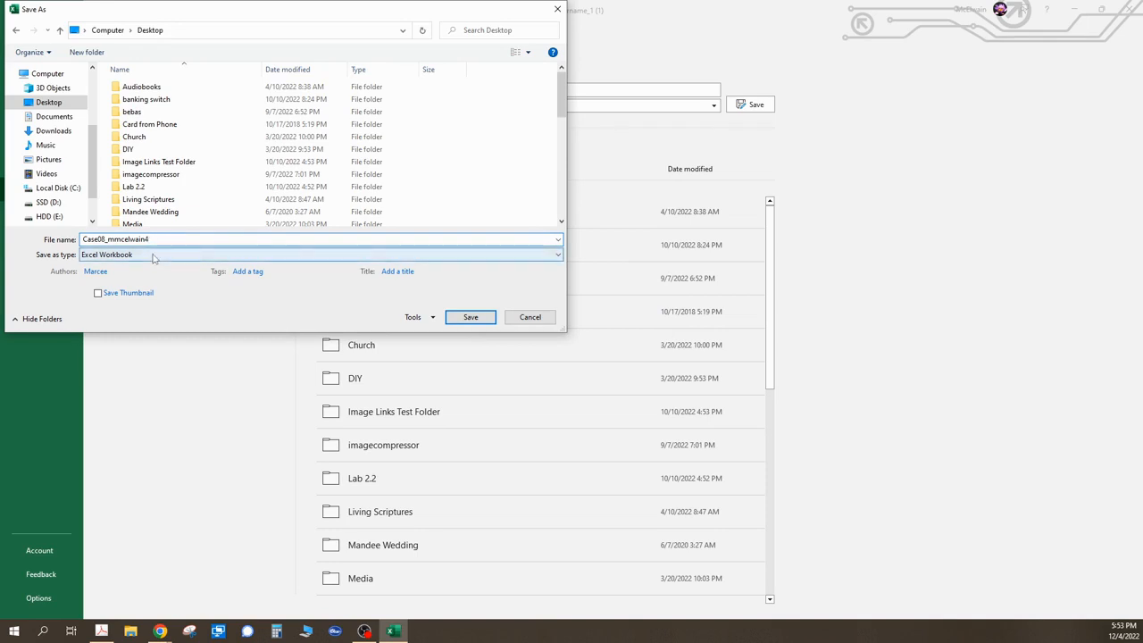
click(154, 254)
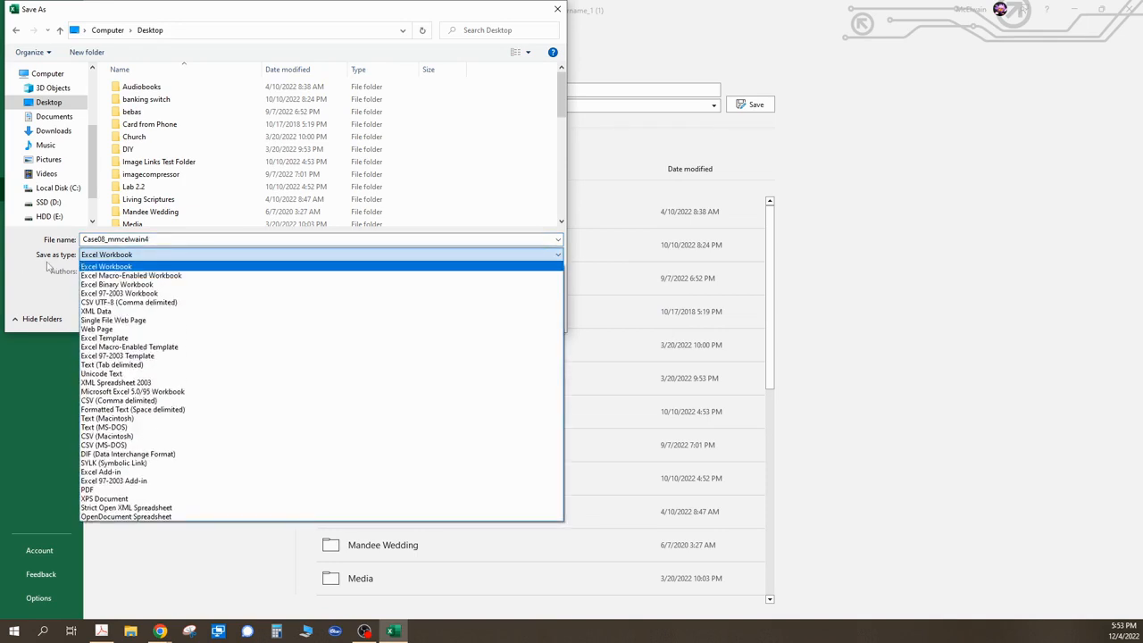
click(182, 276)
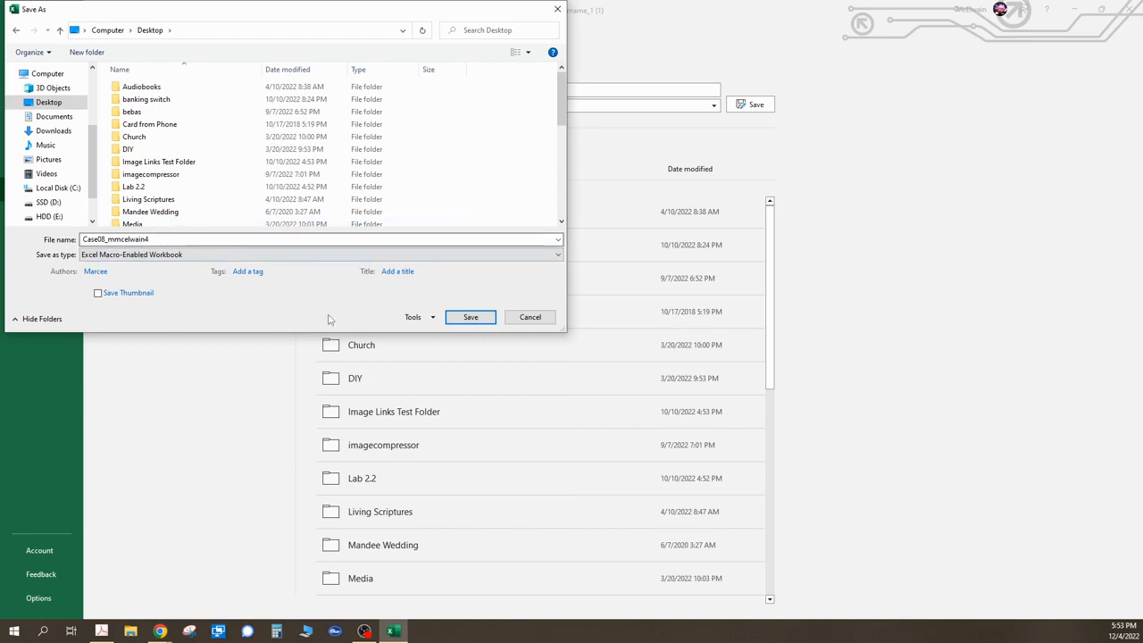
click(473, 319)
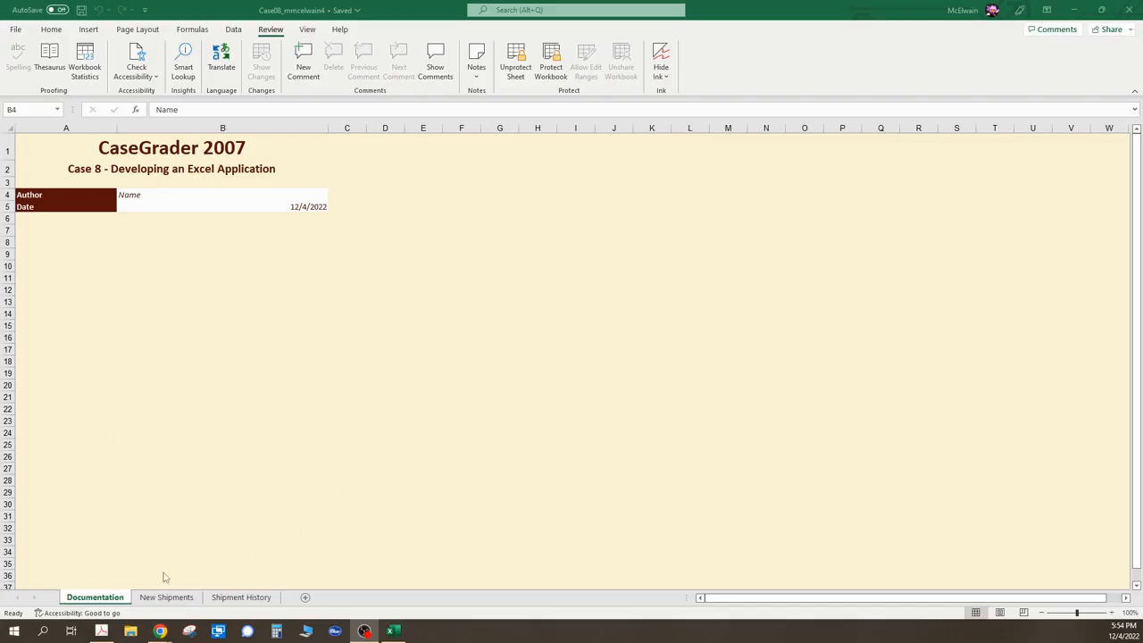
- On the New Shipments sheet, restrict cell C3 to whole numbers between 5000 and 6500
click(168, 597)
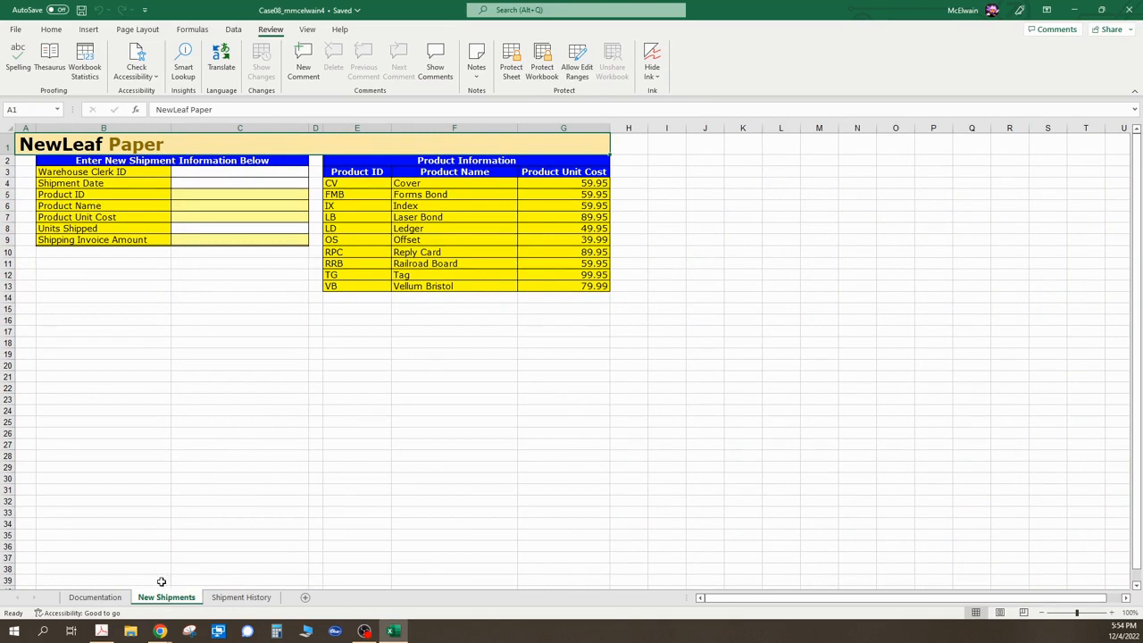
click(197, 171)
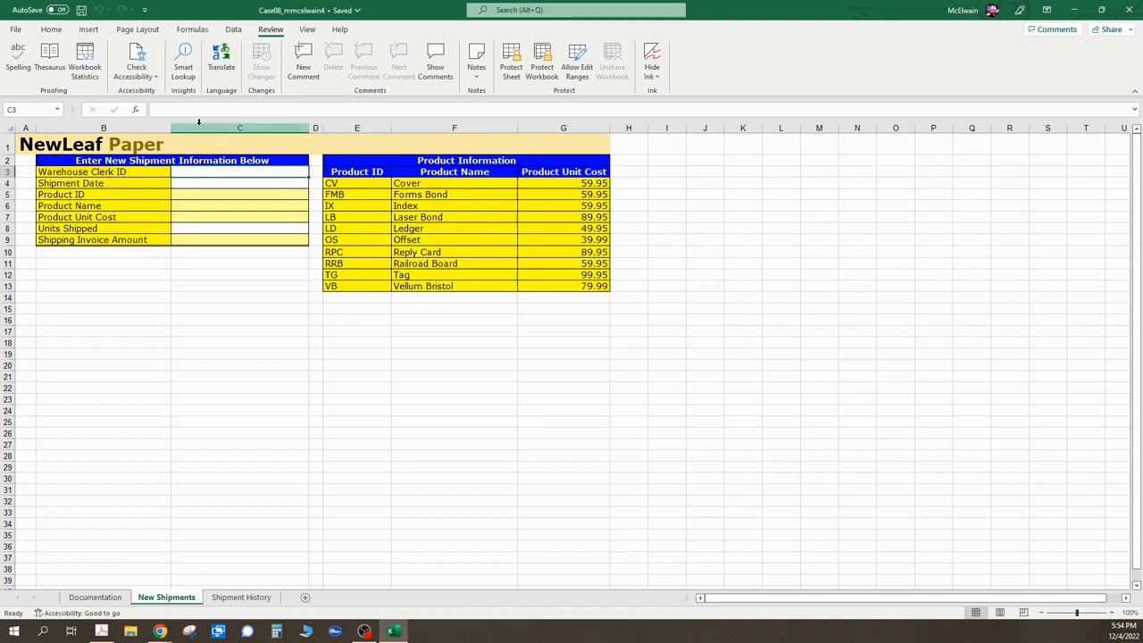
click(233, 29)
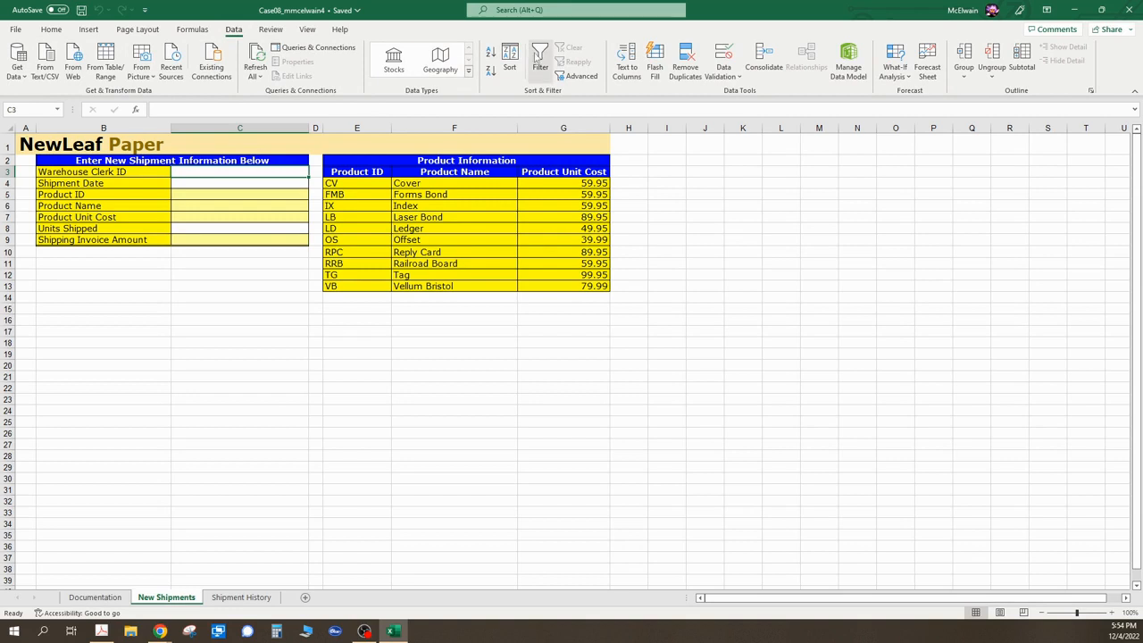
click(740, 79)
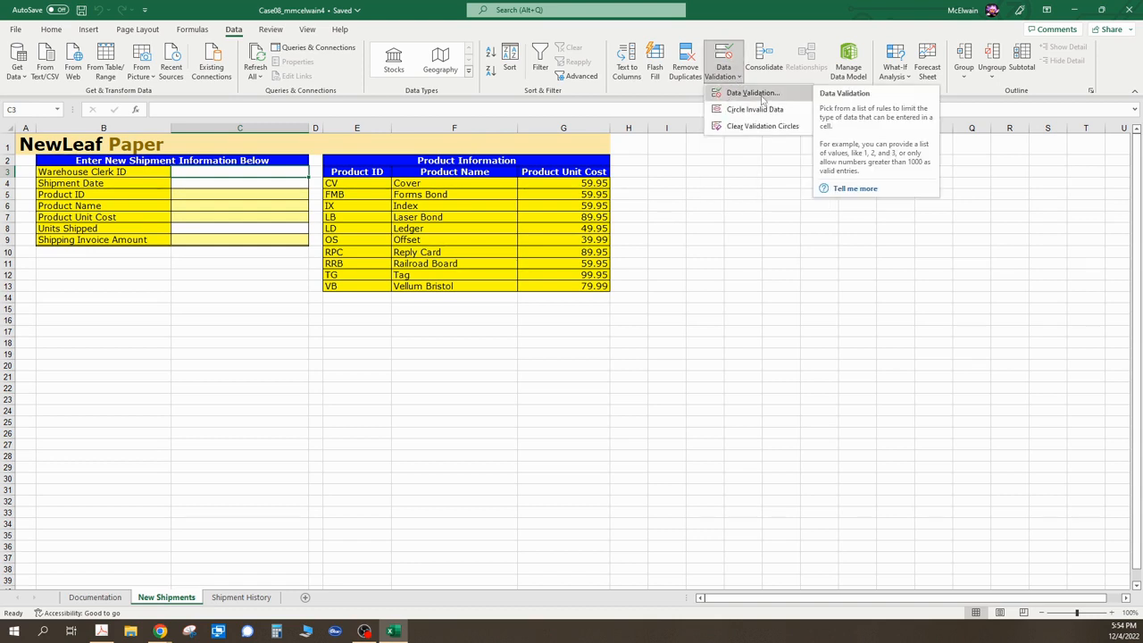
click(753, 93)
drag(826, 274, 777, 187)
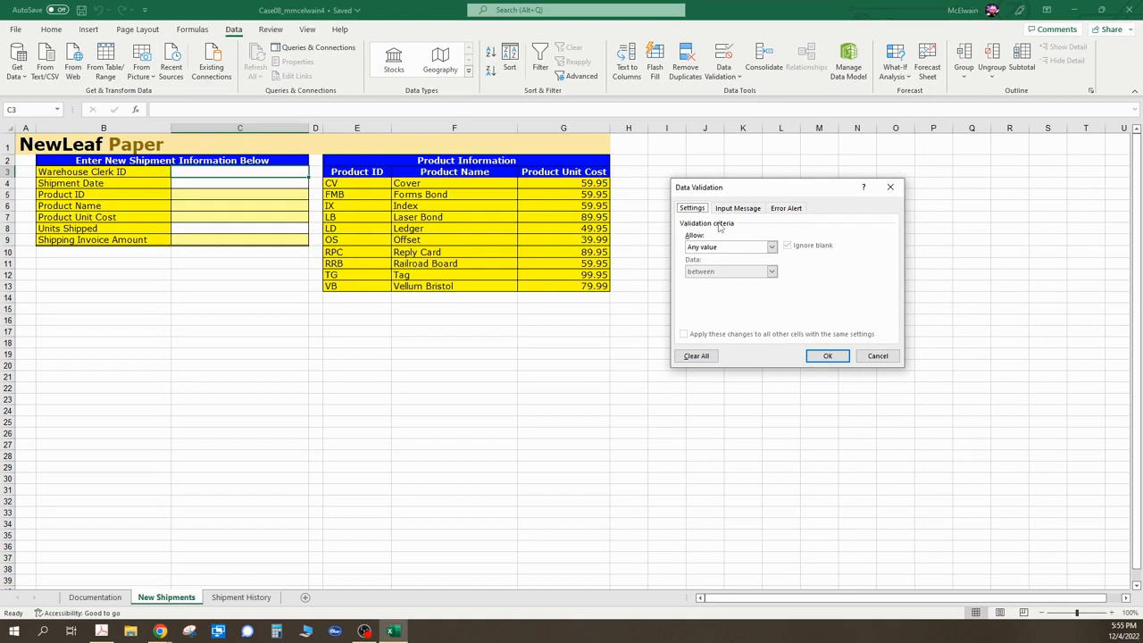
click(771, 249)
click(756, 265)
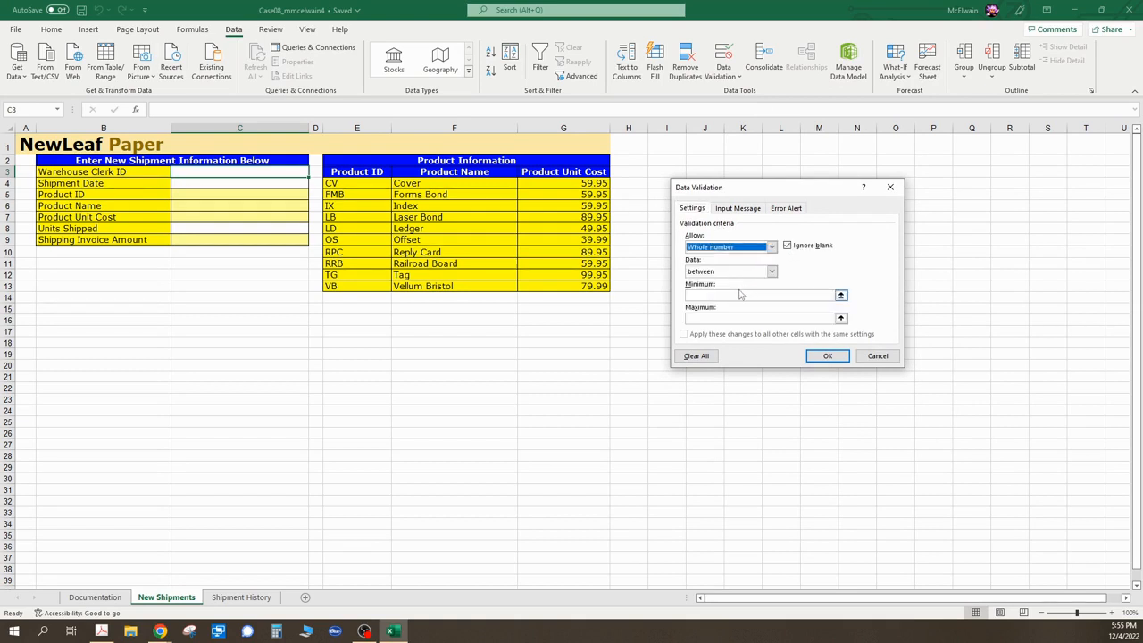
click(711, 292)
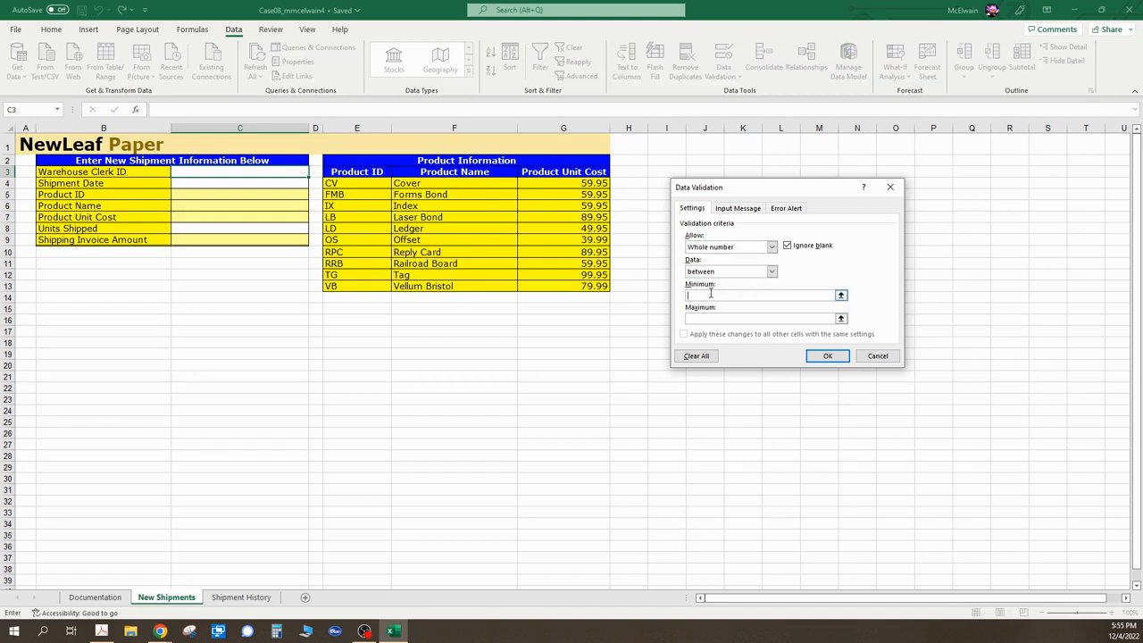
text(5000)
click(702, 318)
text(6500)
- Add an input message to C3 titled "Clerk ID" reading "Enter the clerk ID"
click(734, 209)
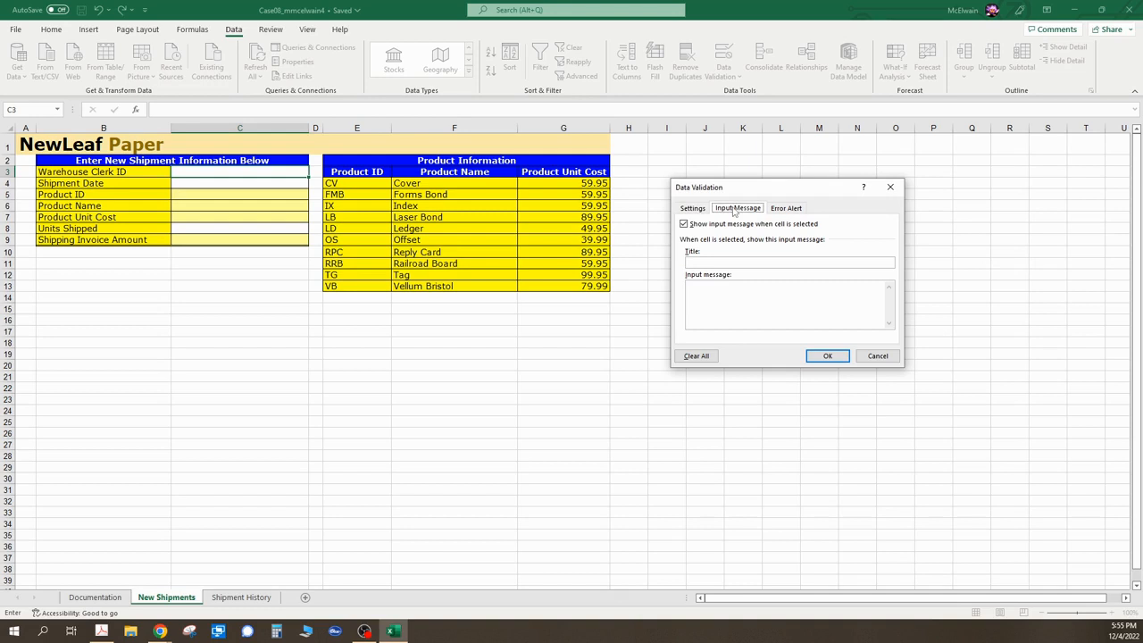
click(736, 263)
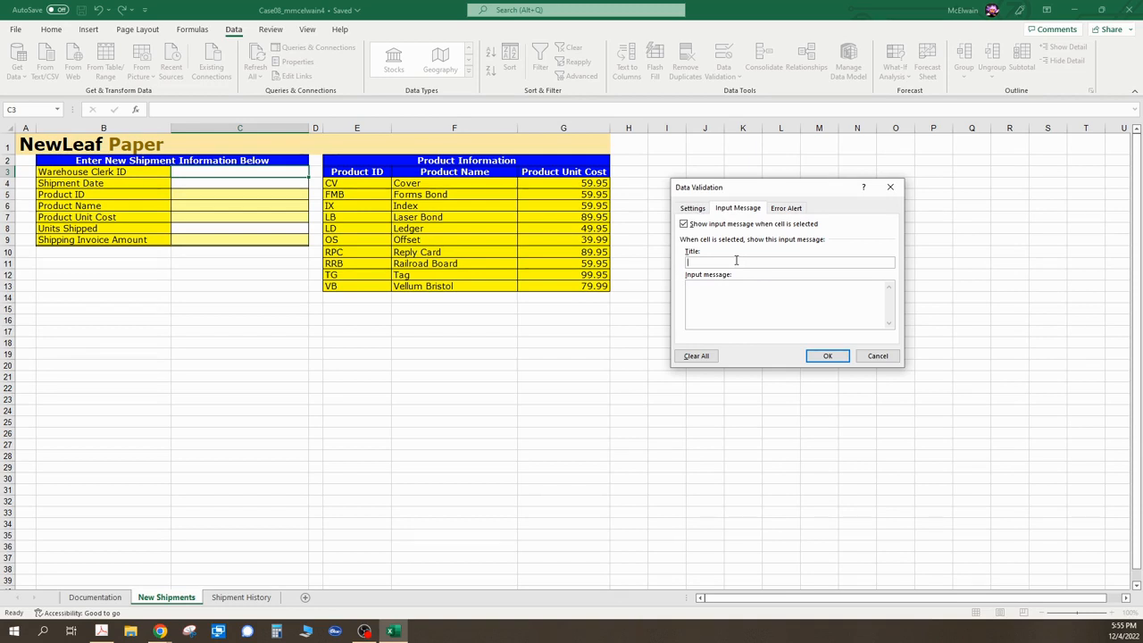
text(Clerk ID)
click(736, 289)
text(Enter the c)
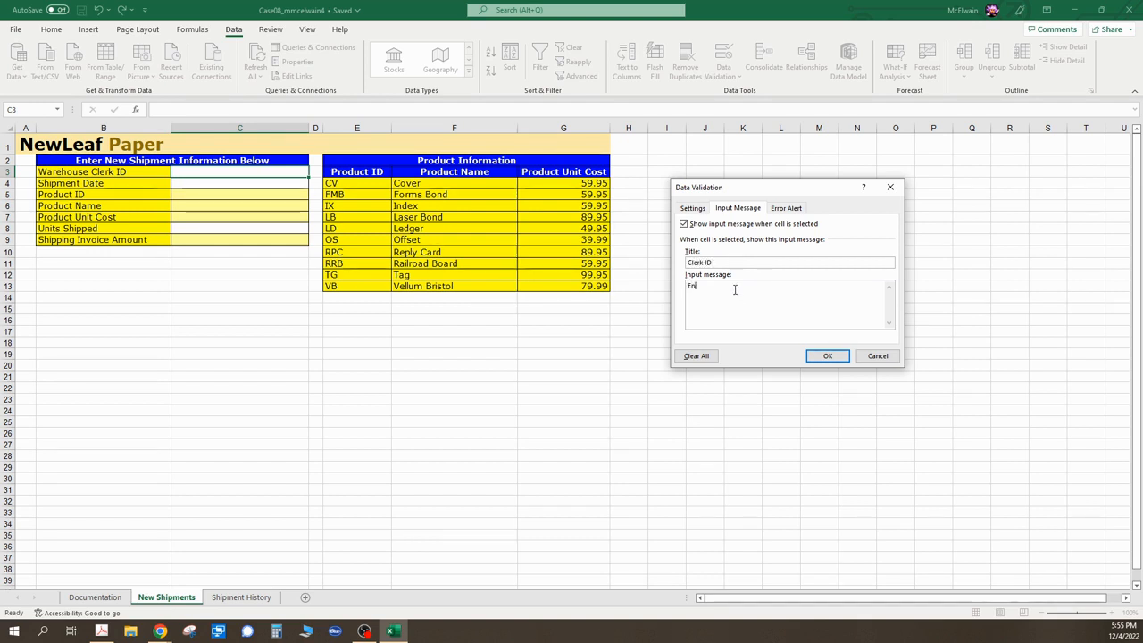
text(lerk )
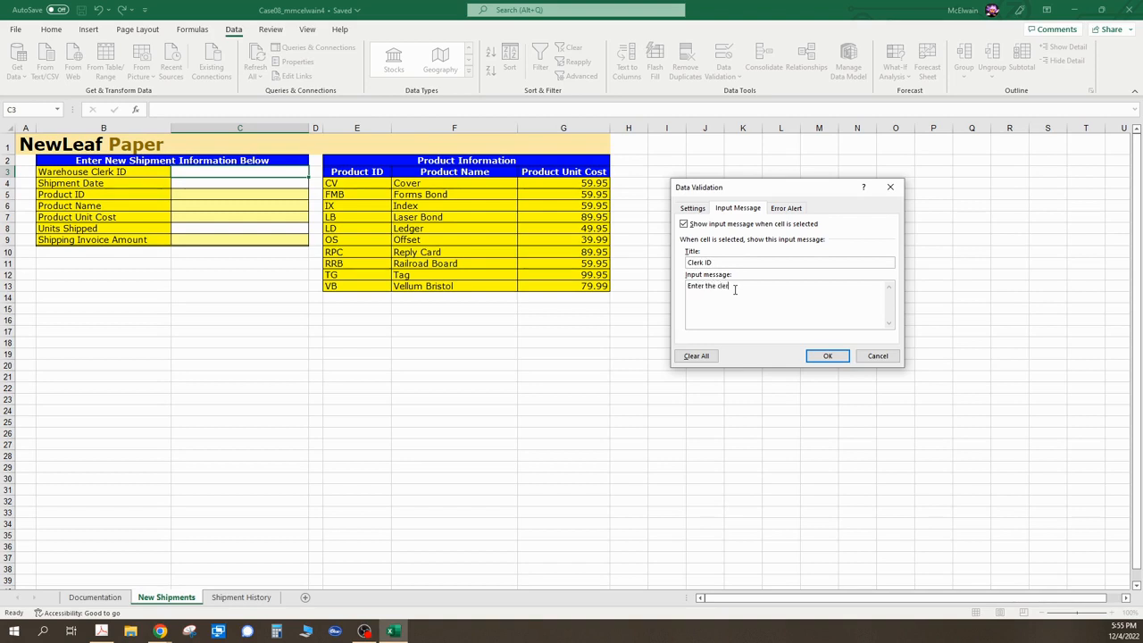
text(ID)
- Set a Stop error alert for C3 titled "Invalid ID" with message "Clerk ID must be between 5000 aND 6500." and apply the validation
click(796, 211)
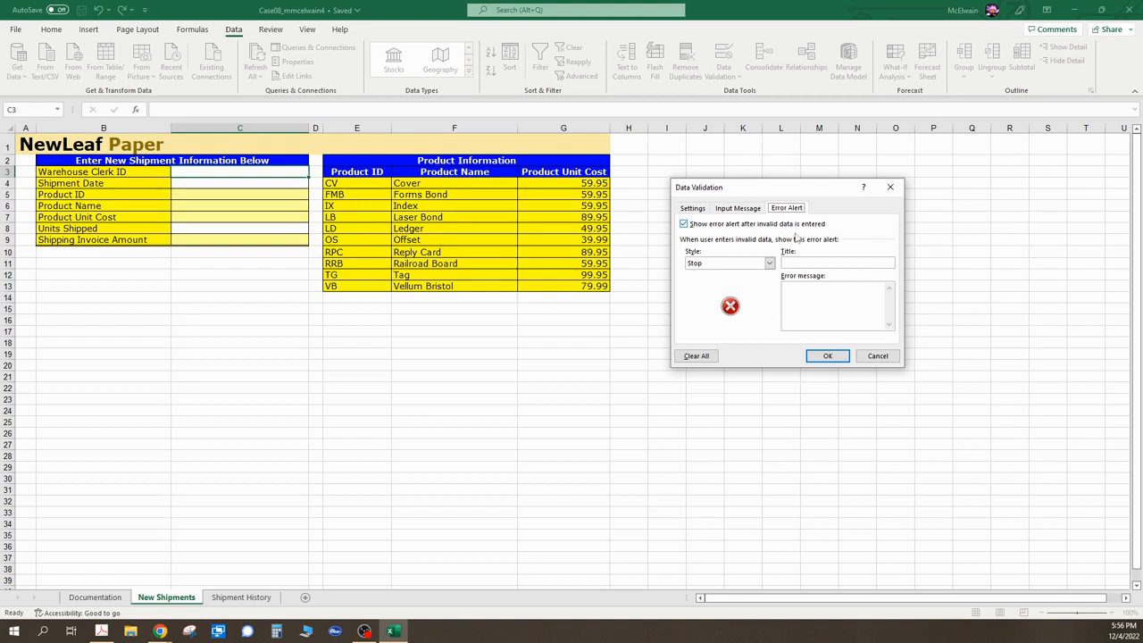
click(802, 264)
text(Invalid ID)
click(811, 304)
text(Clerk ID must be between 5000 aND )
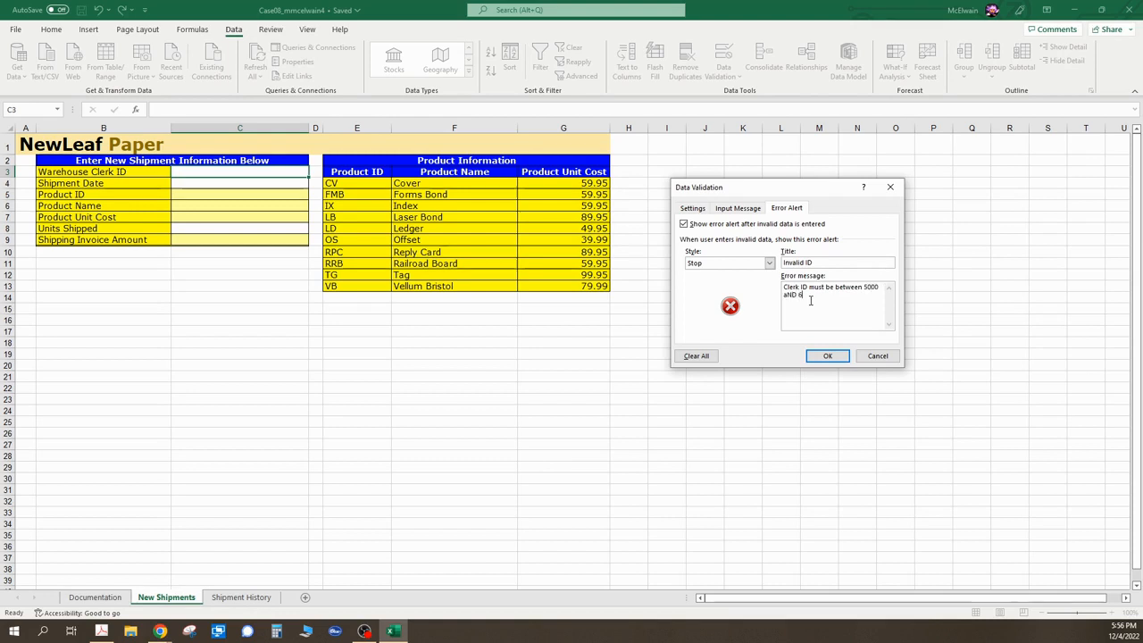
text(6500.)
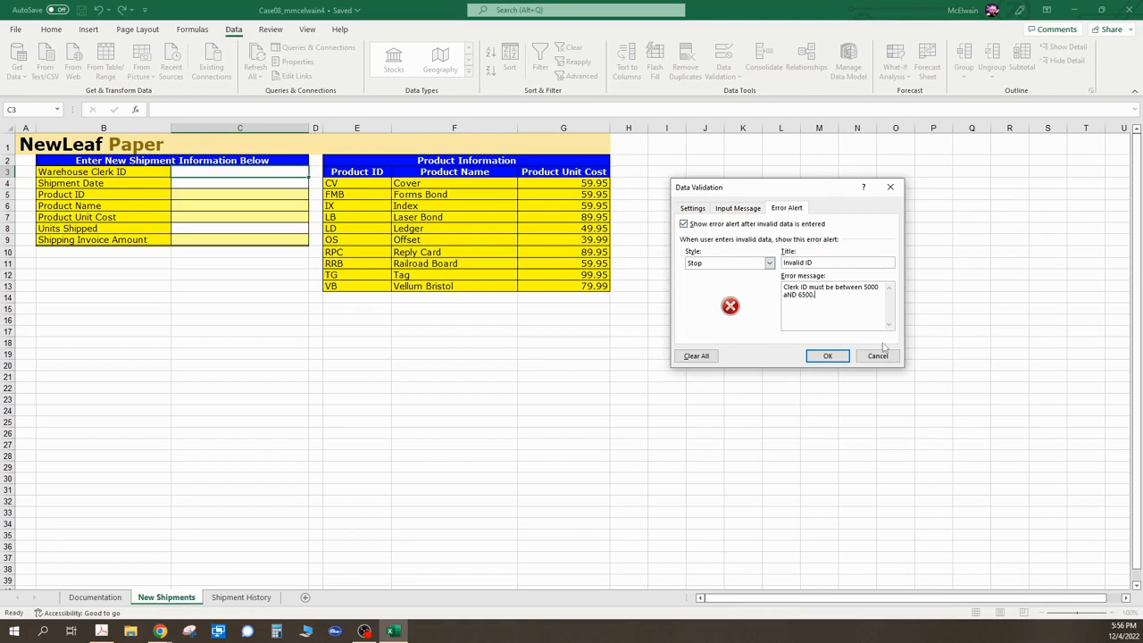
click(829, 358)
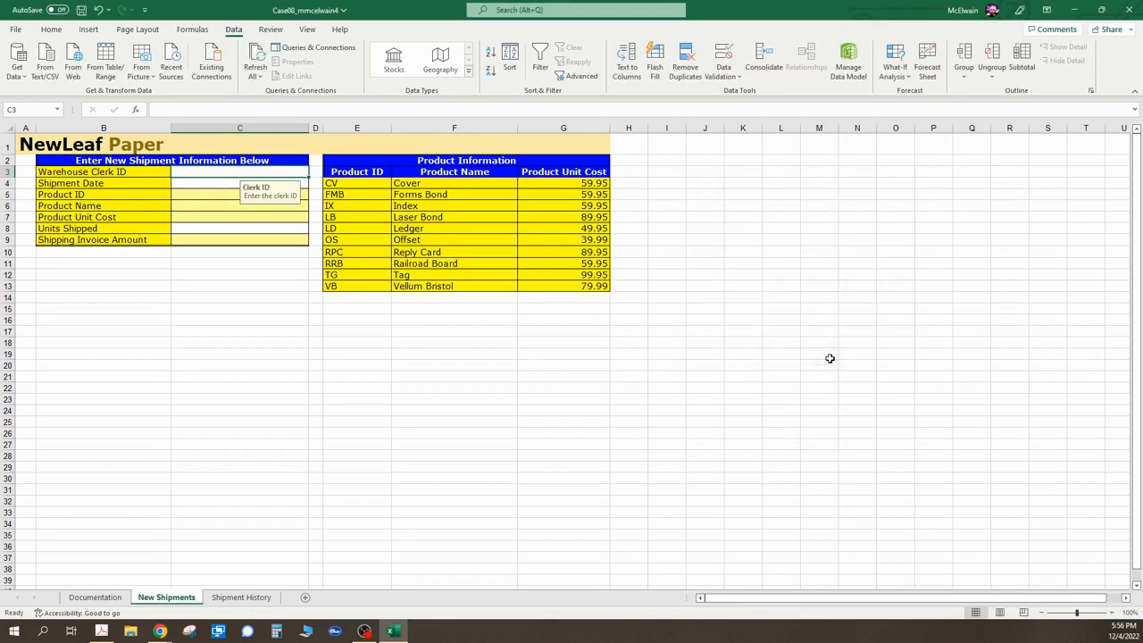
- Restrict cell C4 to dates greater than January 1, 2009
click(200, 185)
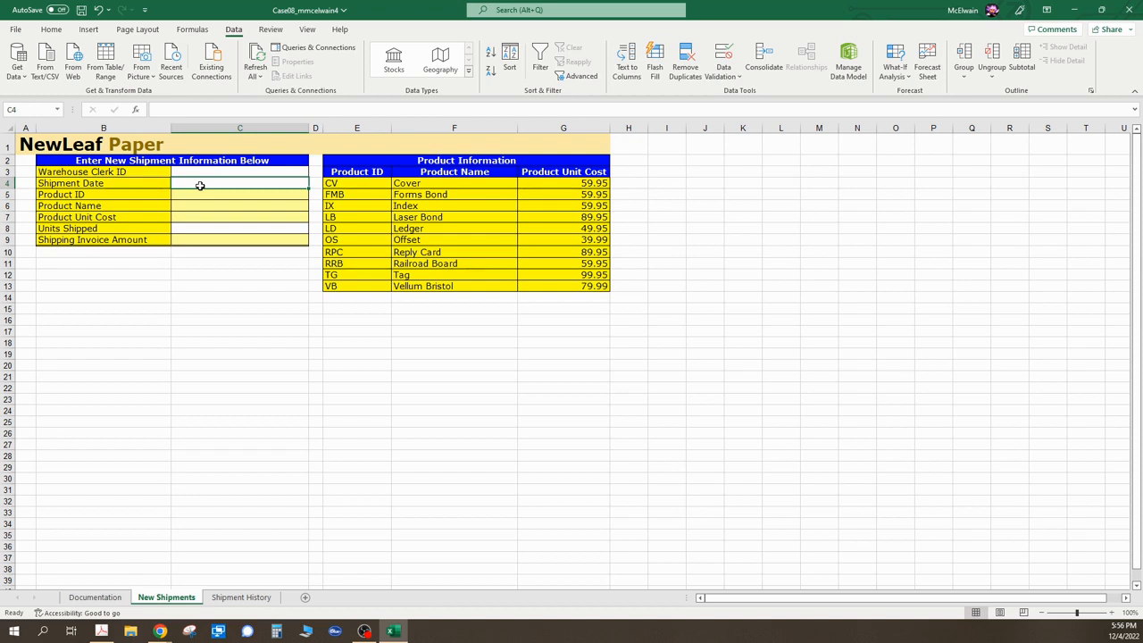
click(737, 78)
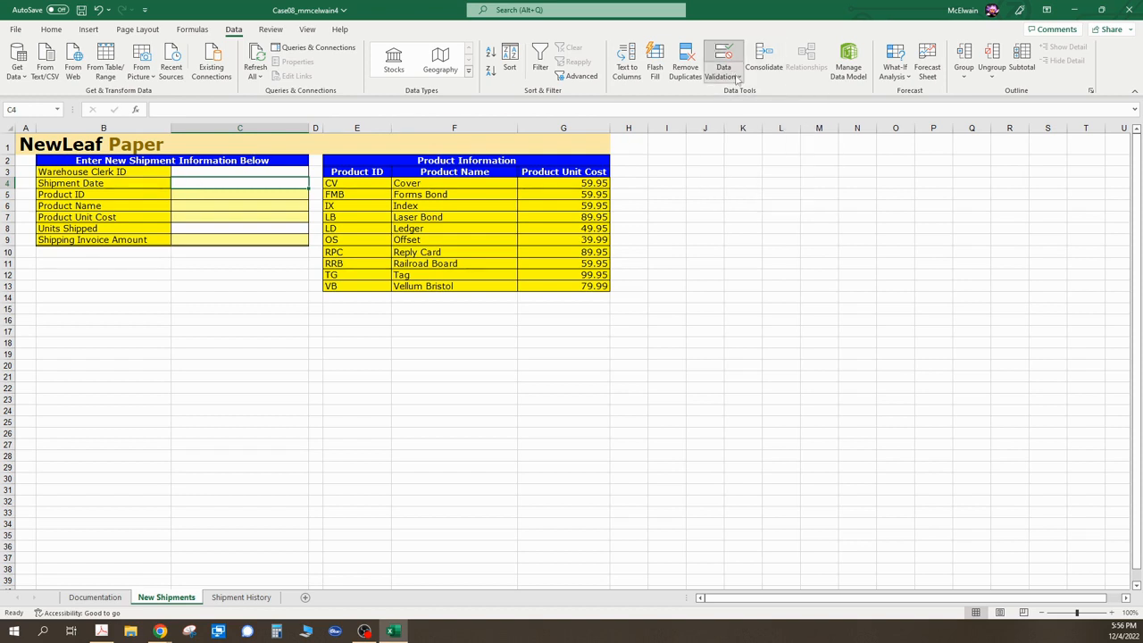
click(741, 92)
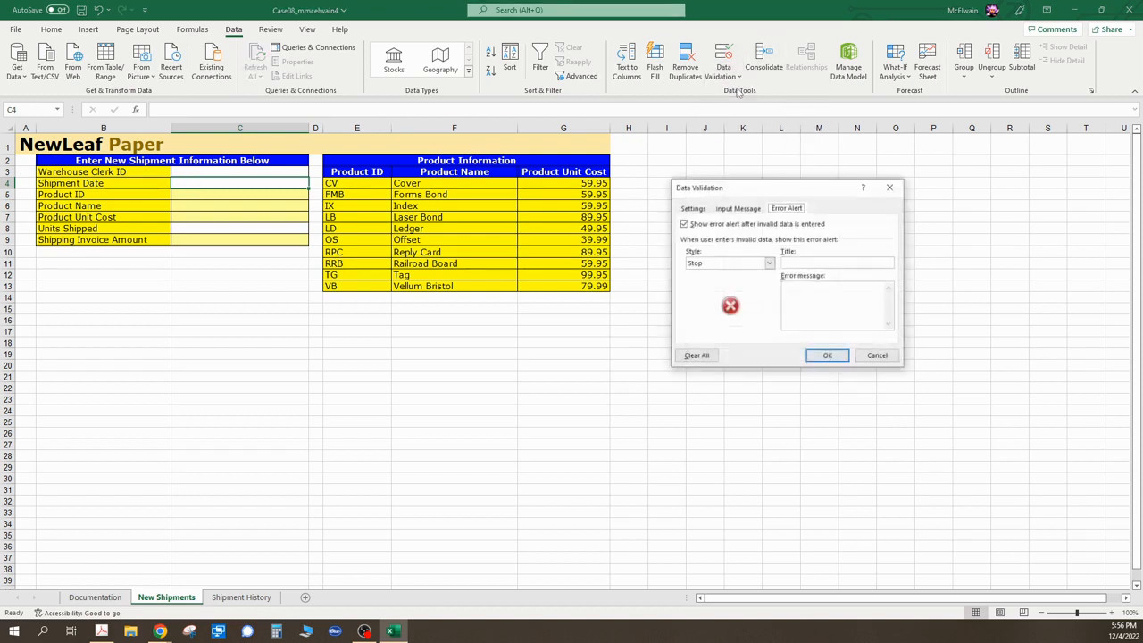
click(705, 210)
click(748, 250)
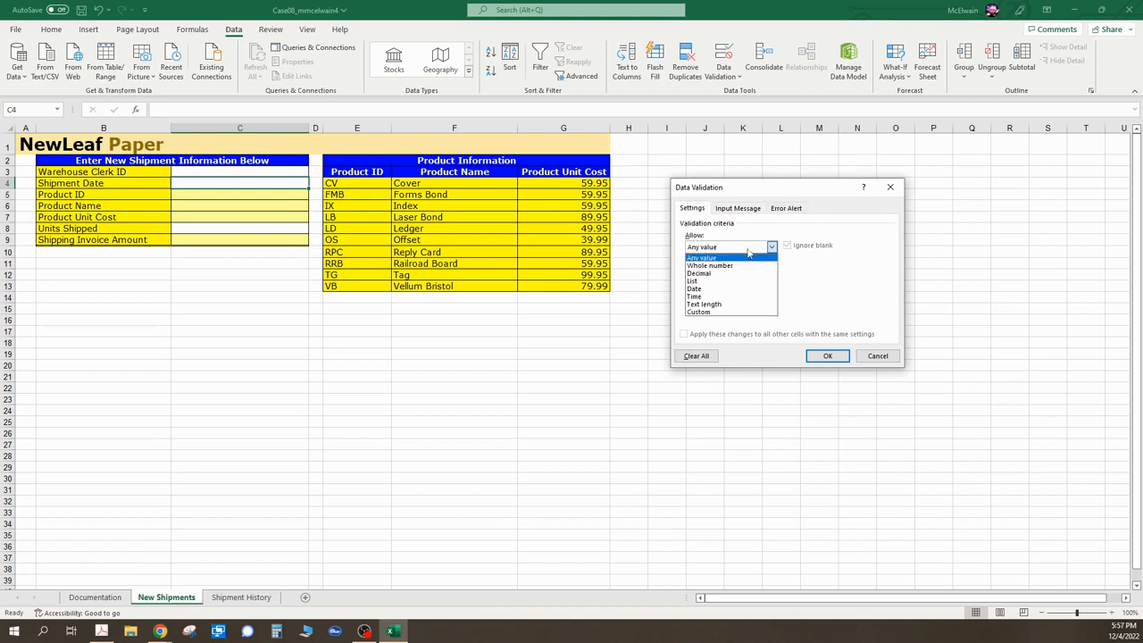
click(738, 289)
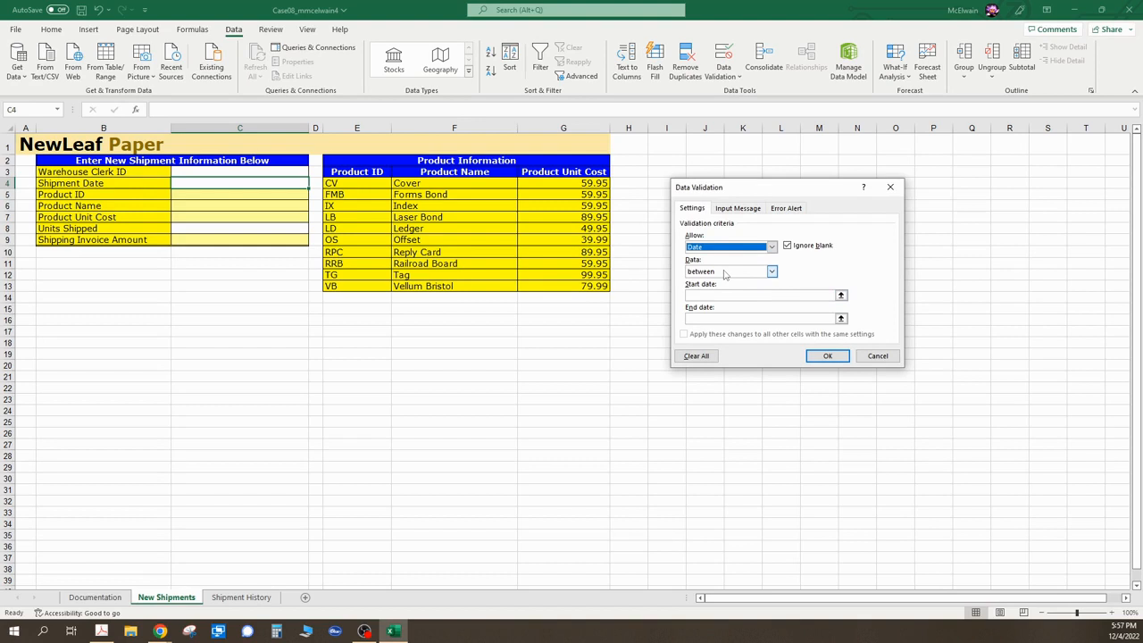
click(726, 272)
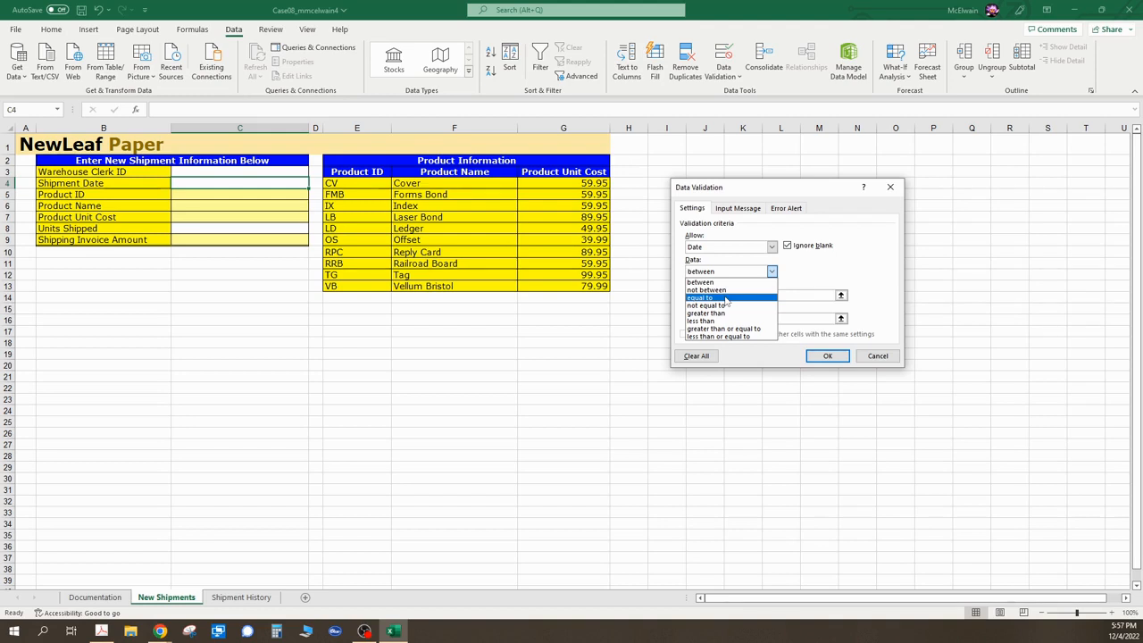
click(726, 314)
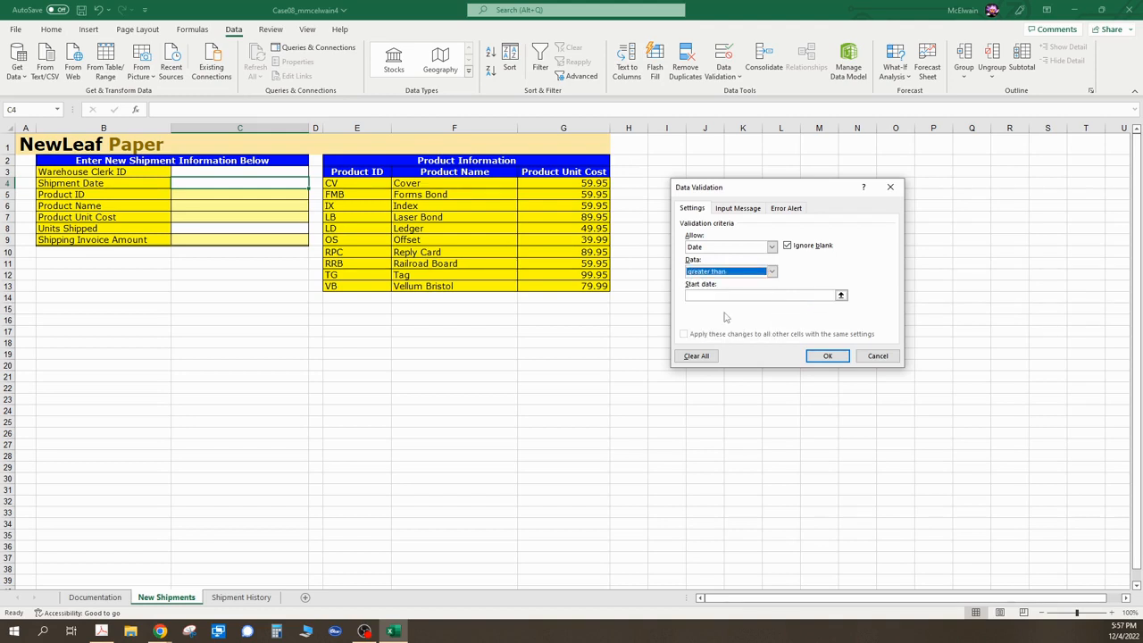
click(705, 298)
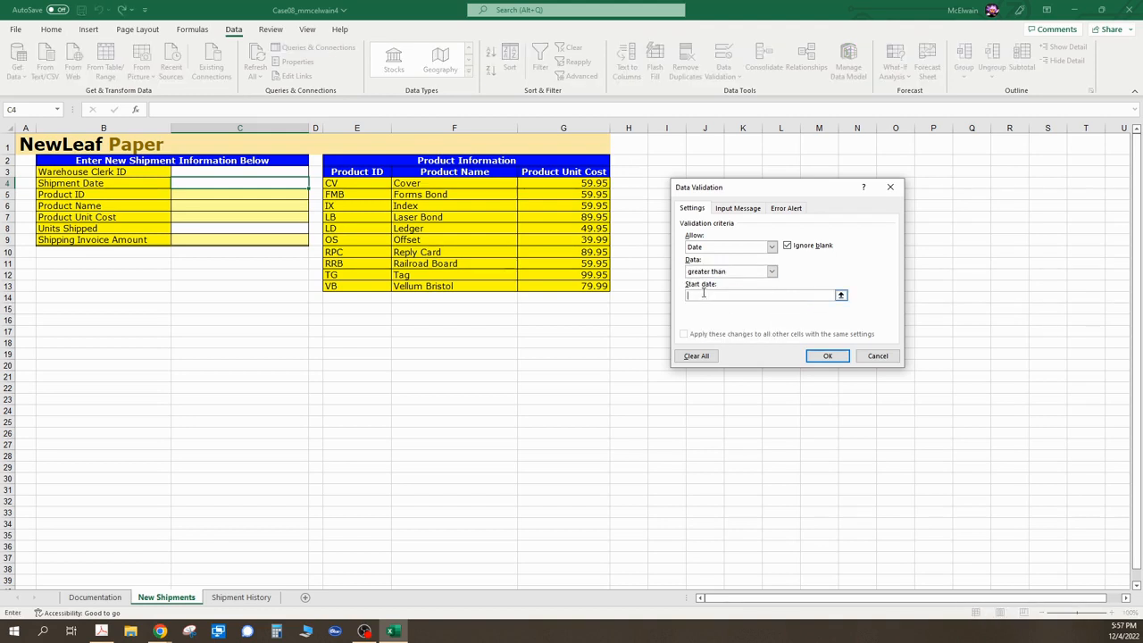
text(January 1, 2009)
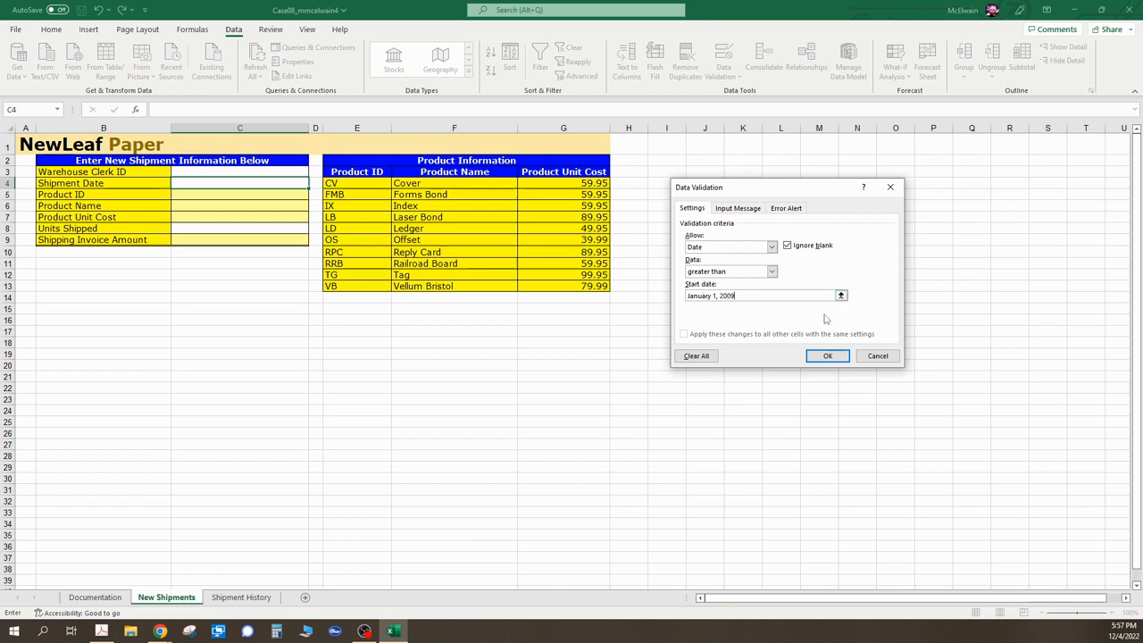
- Add an input message to C4 titled "Date of shipment" reading "Enter the date this shipment occurred."
click(742, 209)
click(732, 263)
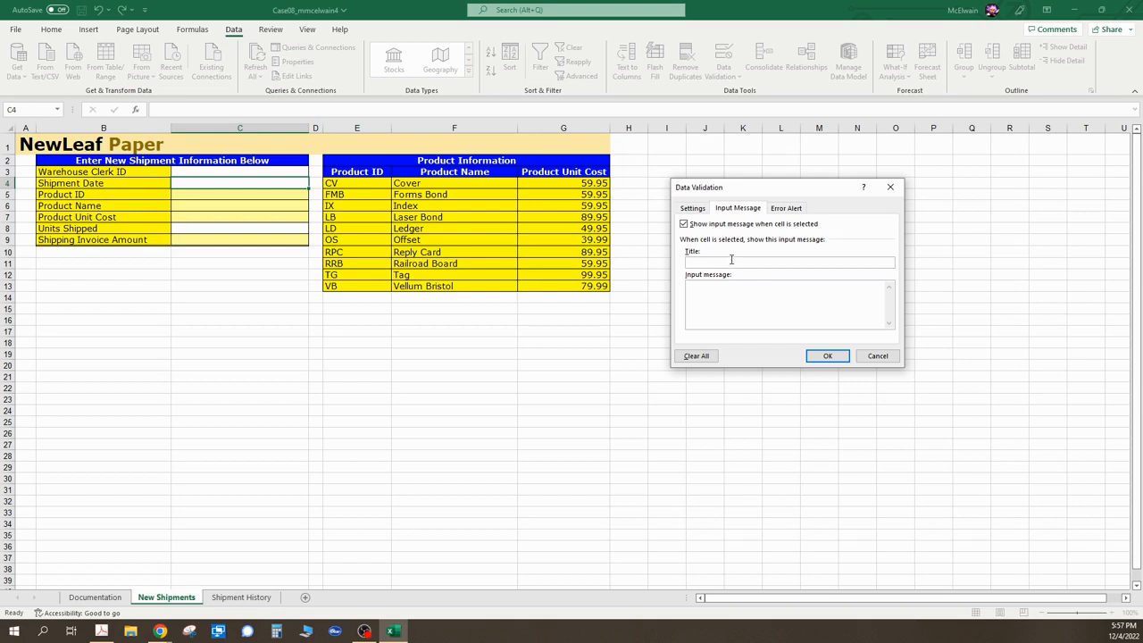
text(Date of sh)
text(ipment)
text(Enter the d)
text(ate this )
text(shipment occur)
text(red.)
- Title the C4 error alert "Invalid ship date"
click(786, 208)
click(802, 262)
text(OM)
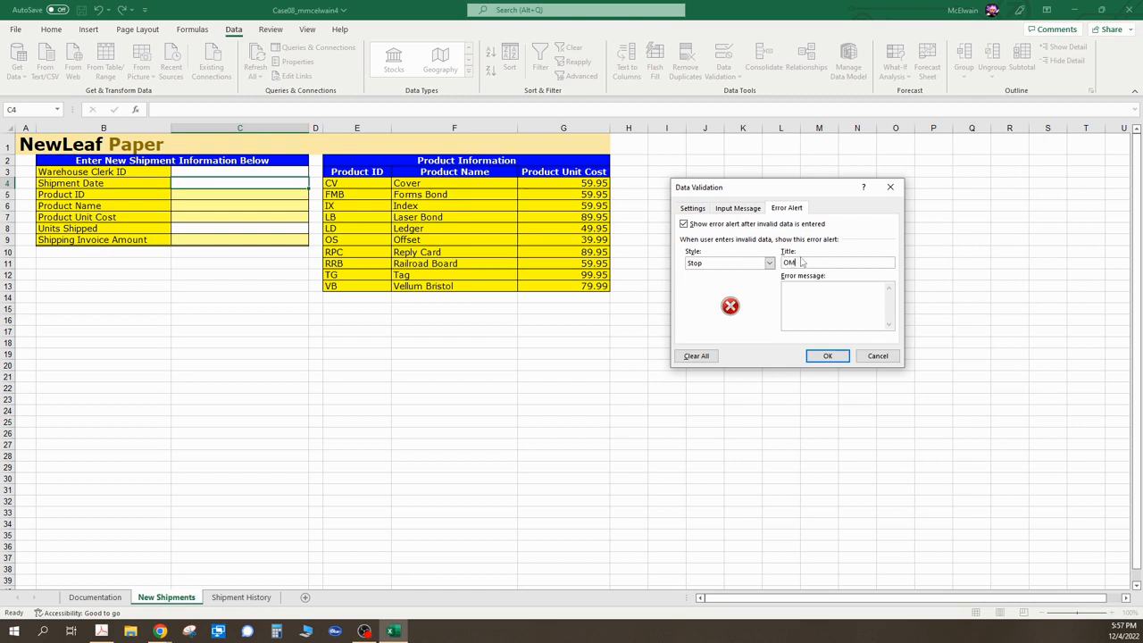
key(BackSpace)
text(Invalid ship dateSjo)
- Enter the C4 error message "Ship date must occur after January 1, 2009" and apply the validation
key(BackSpace)
key(BackSpace)
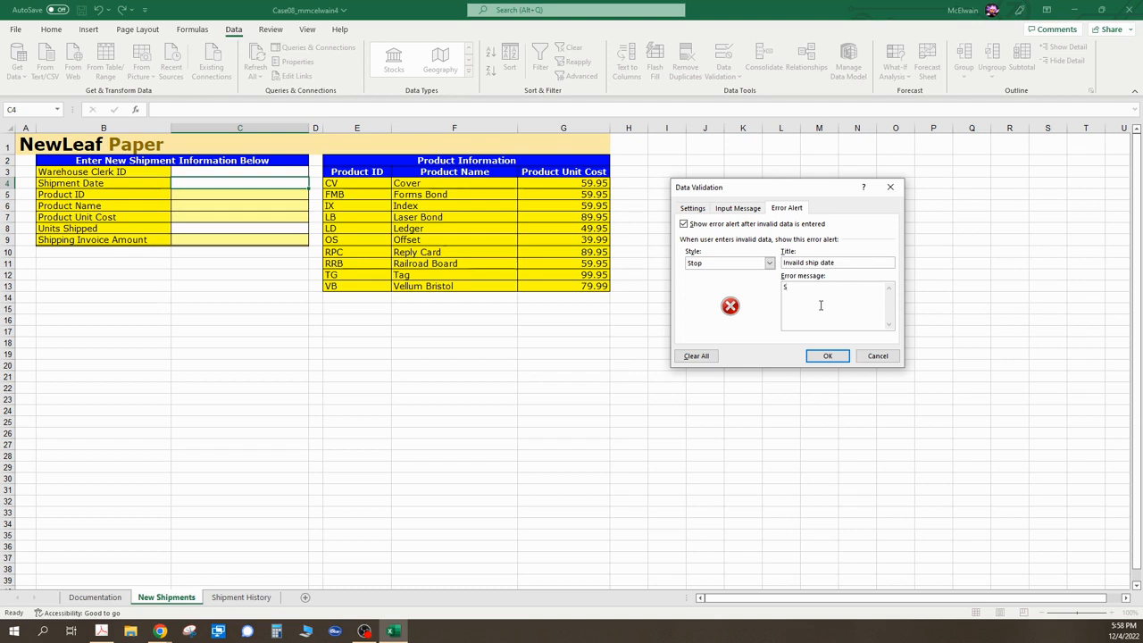
text(pip)
key(BackSpace)
text(hip date muist)
key(BackSpace)
key(BackSpace)
text(st occur after January 1, 2009.)
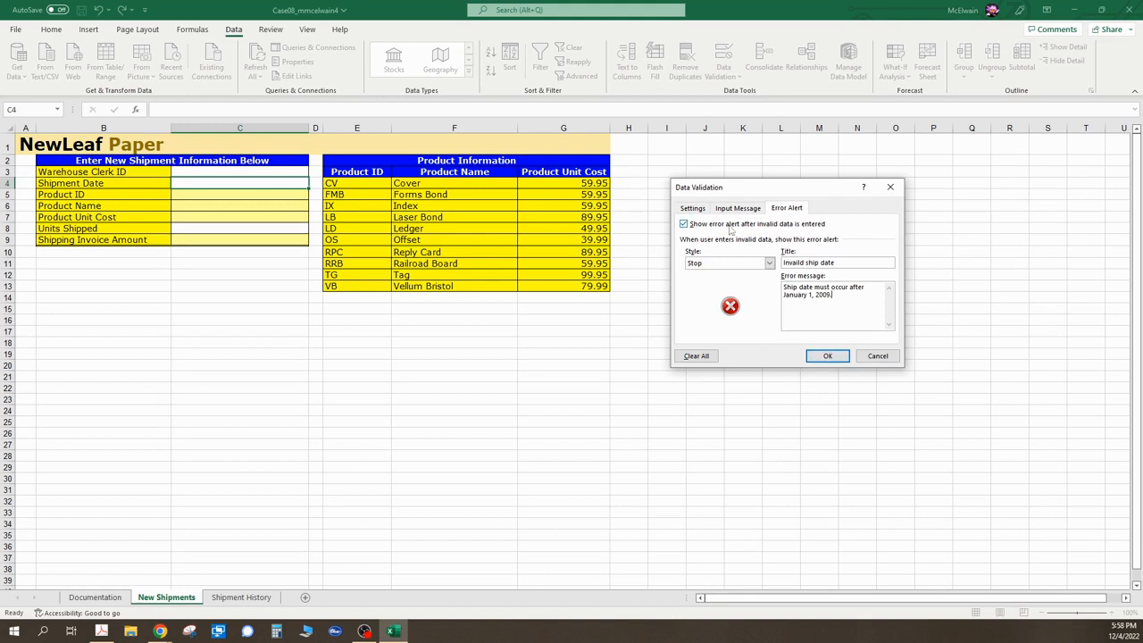
click(832, 356)
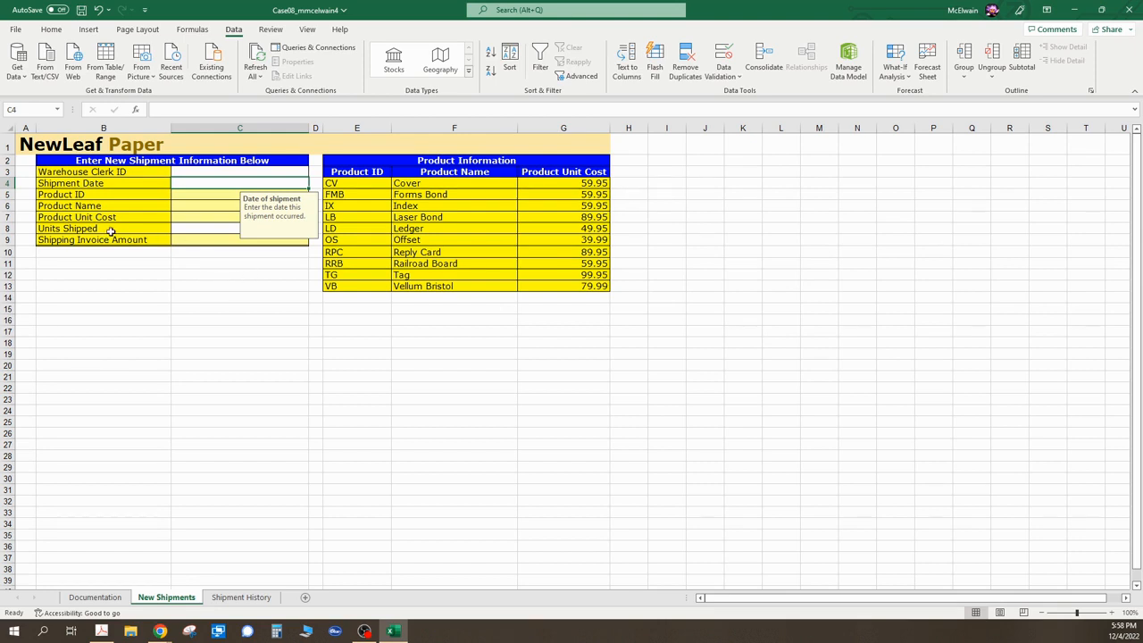
- Restrict cell C5 to a list whose source is the Product ID range E4:E13
click(180, 194)
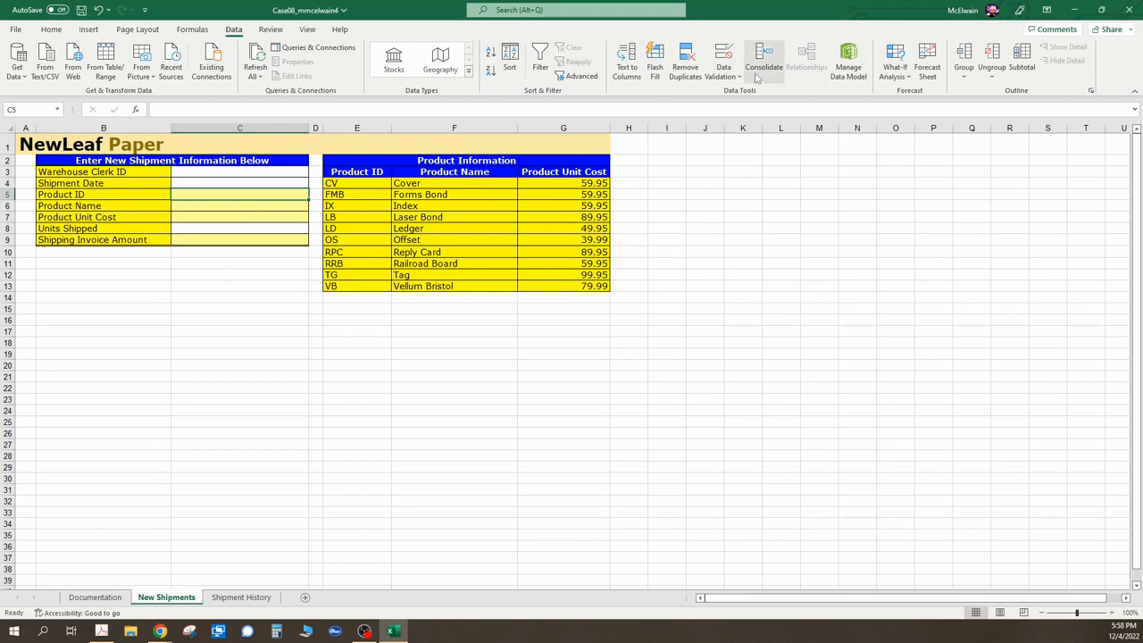
click(728, 73)
click(753, 93)
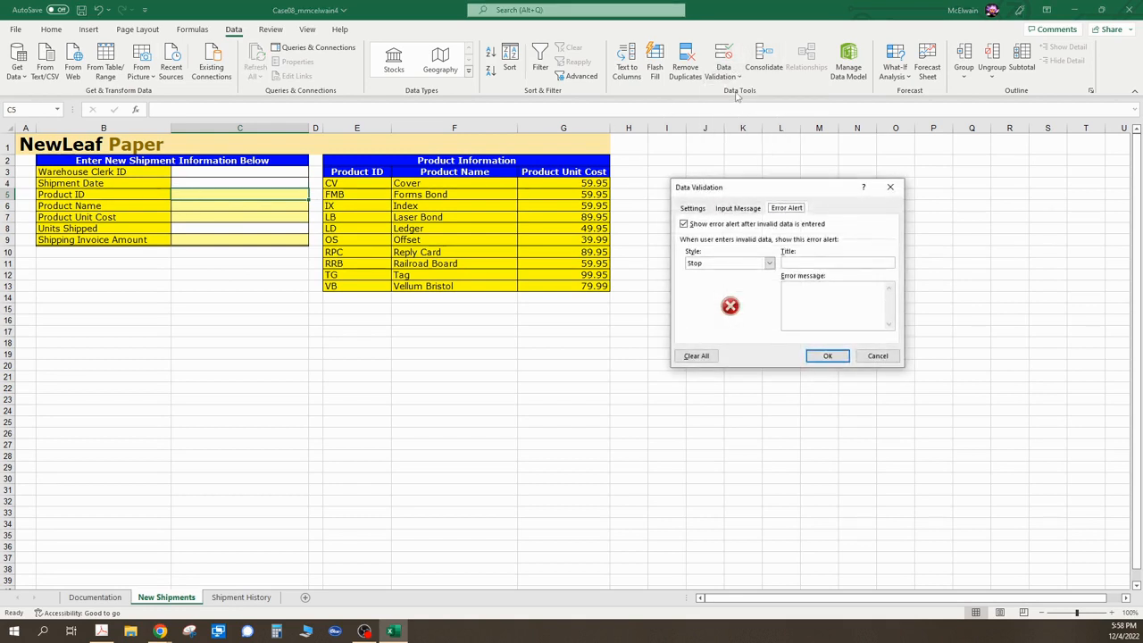
click(693, 208)
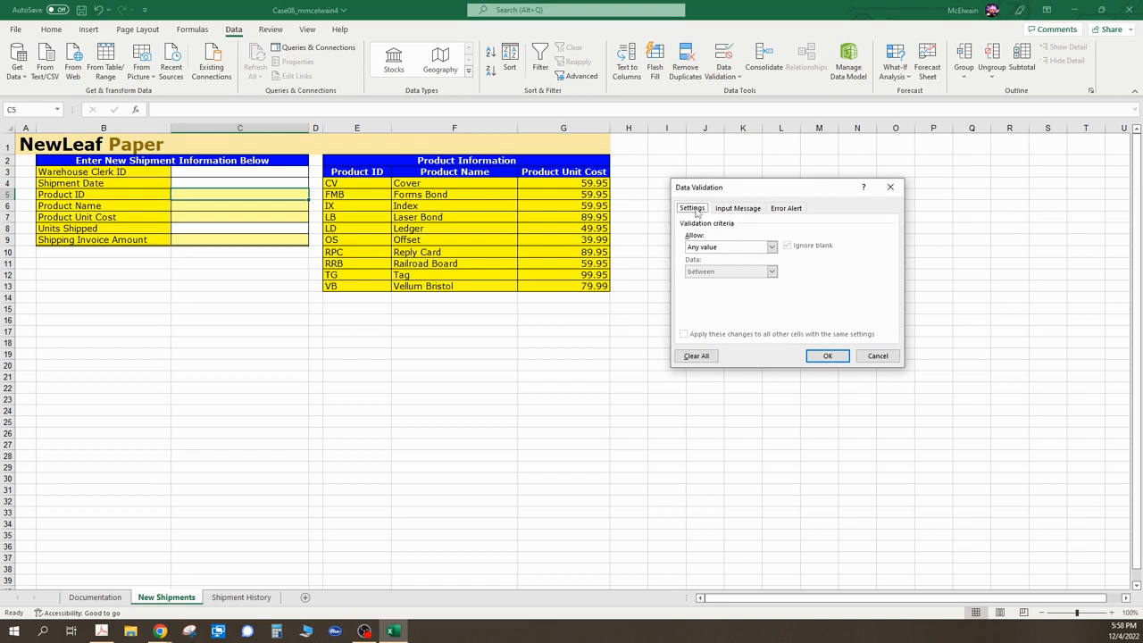
click(772, 247)
click(715, 280)
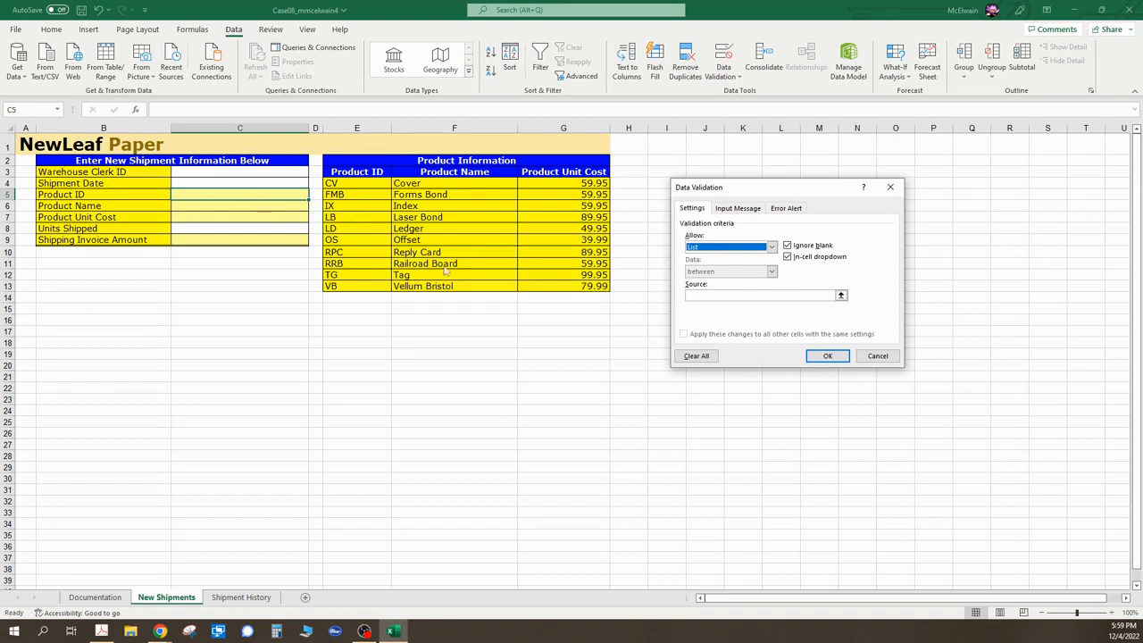
click(841, 296)
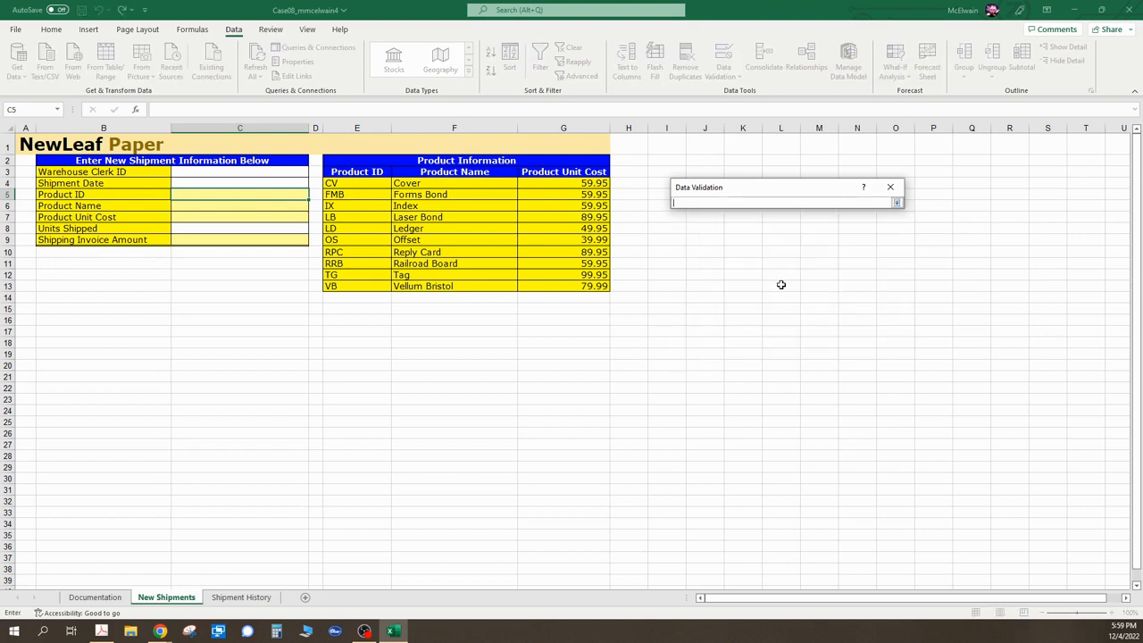
drag(359, 181, 356, 291)
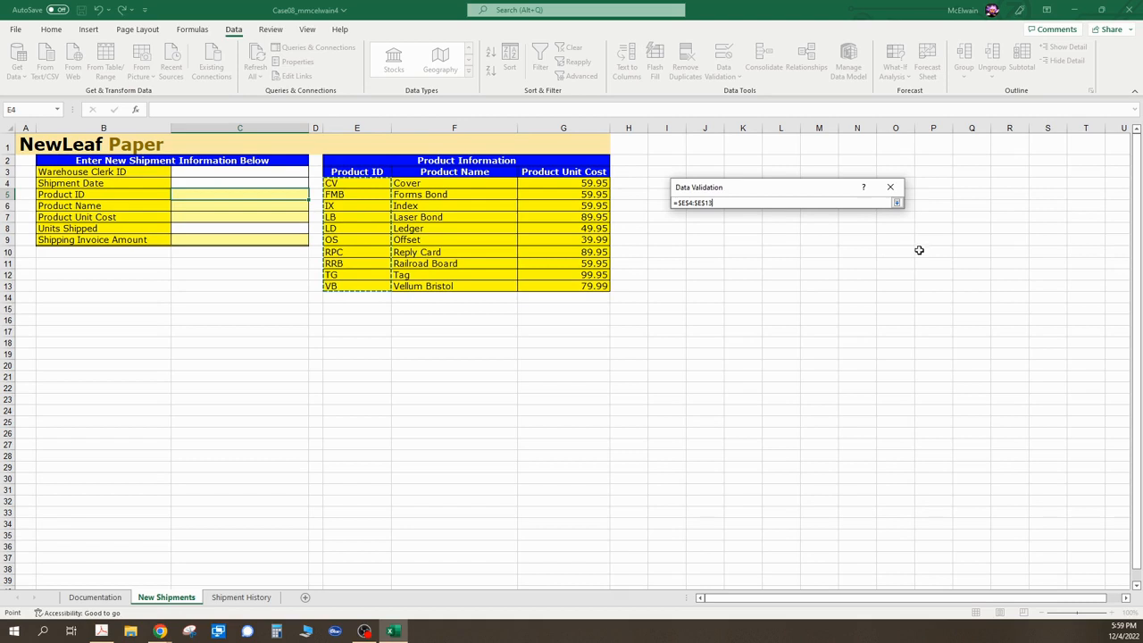
click(896, 203)
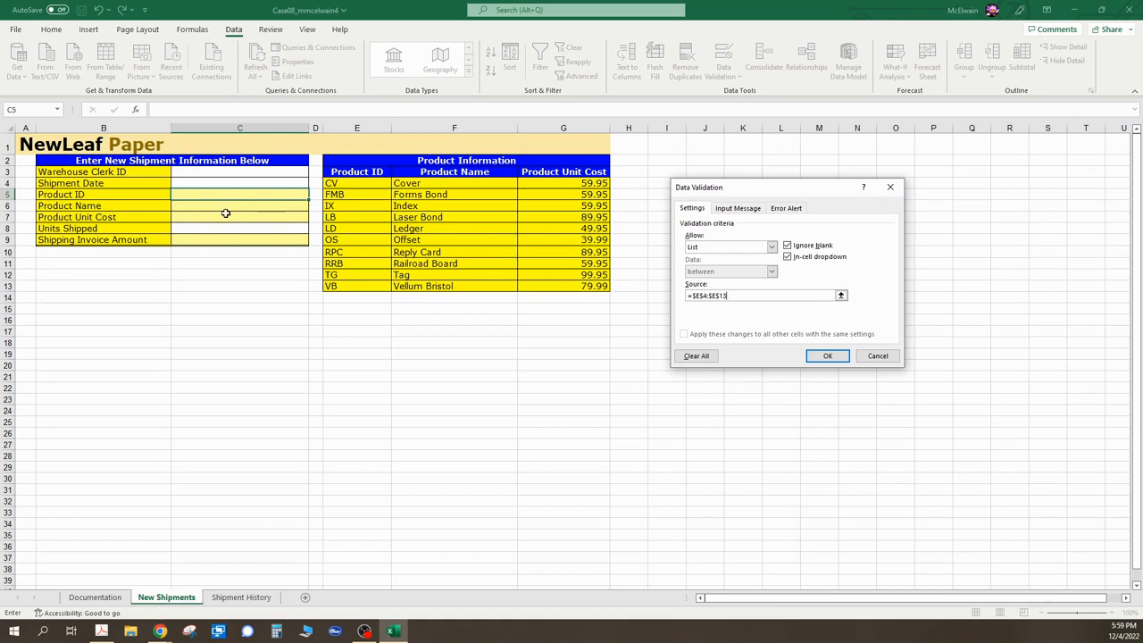
- Add an input message to C5 titled "Product ID" reading "Use the dropdown list to select a product ID."
click(734, 211)
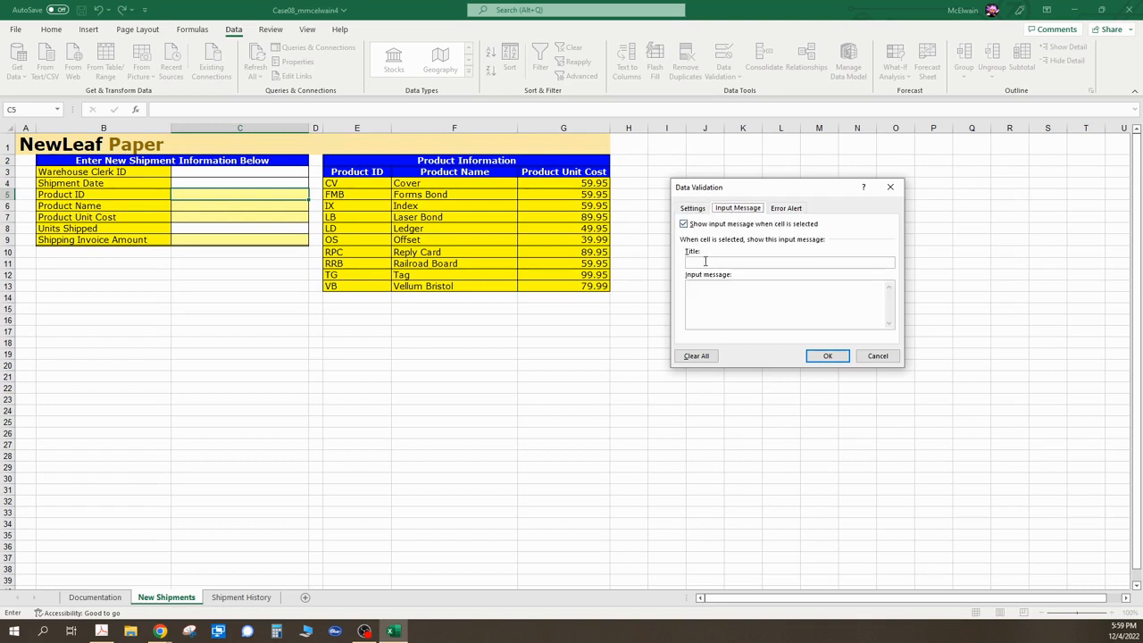
click(705, 260)
text(Product ID)
text(Use t)
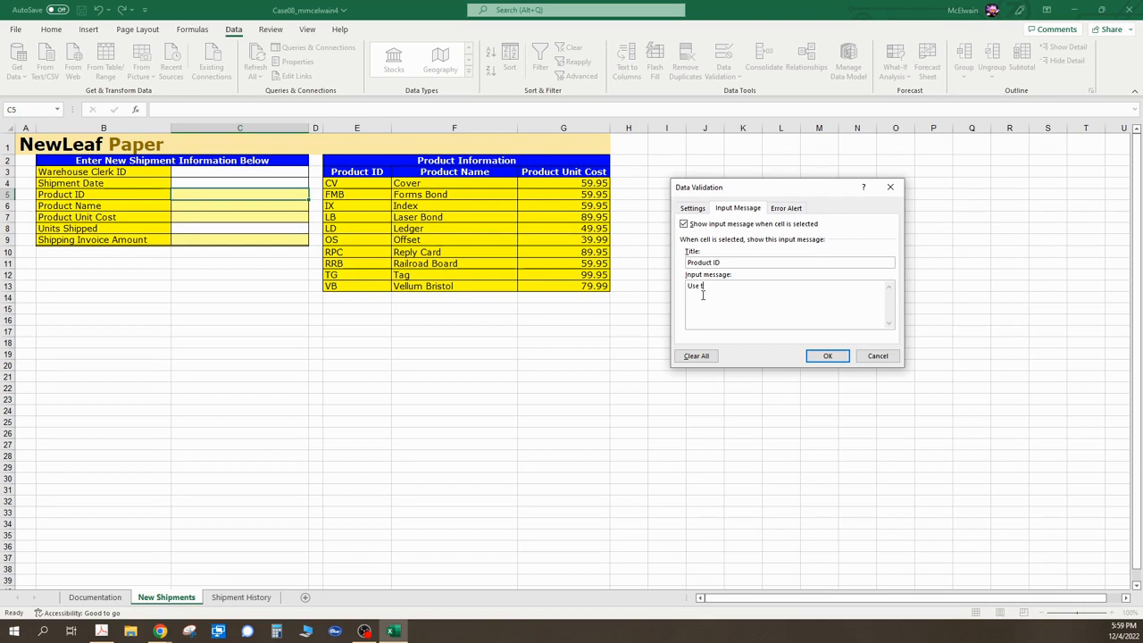
text(he dropdown list to slec)
key(BackSpace)
key(BackSpace)
key(BackSpace)
text(ele)
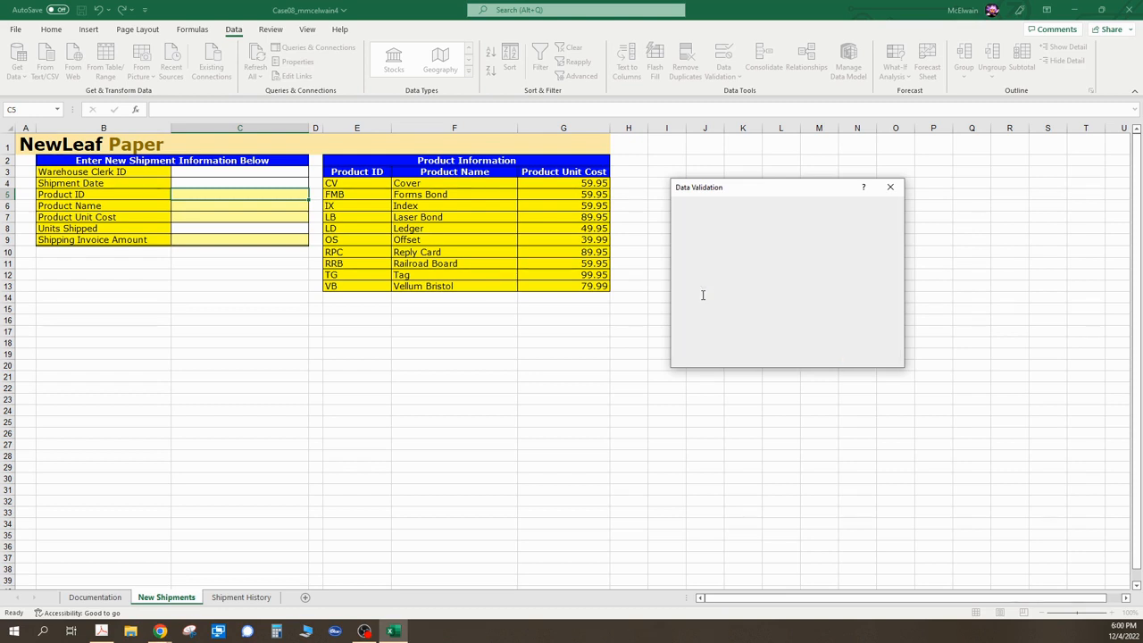
text(ct )
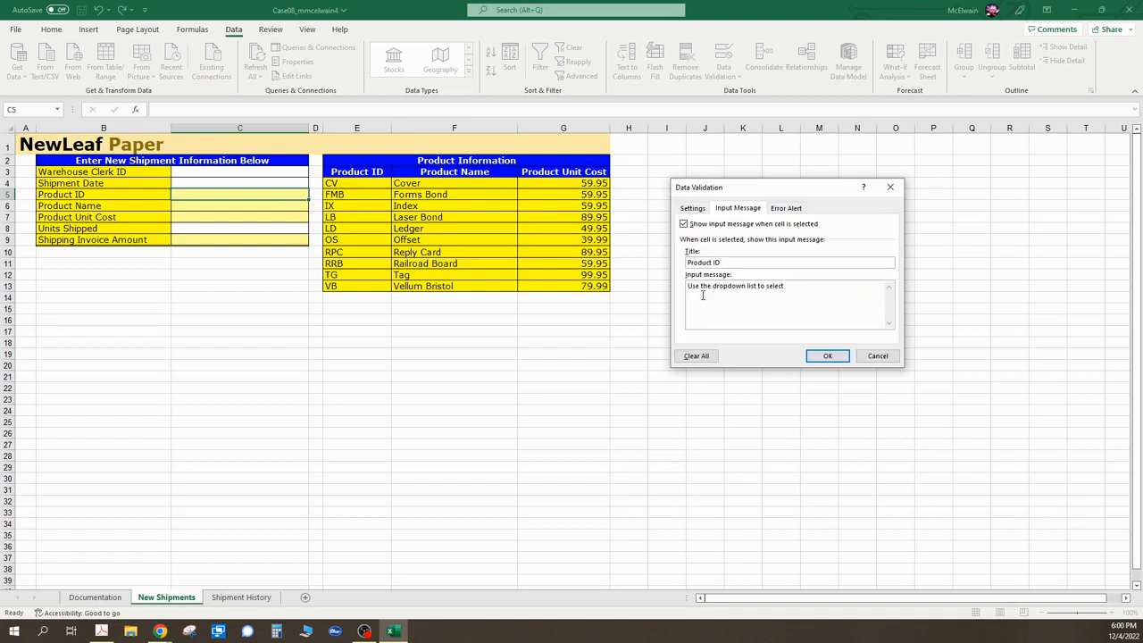
text(a product ID.)
- Give C5 an error alert titled "Invalid Product ID" with the message "You must select from the dropdown list." and apply the validation
click(787, 207)
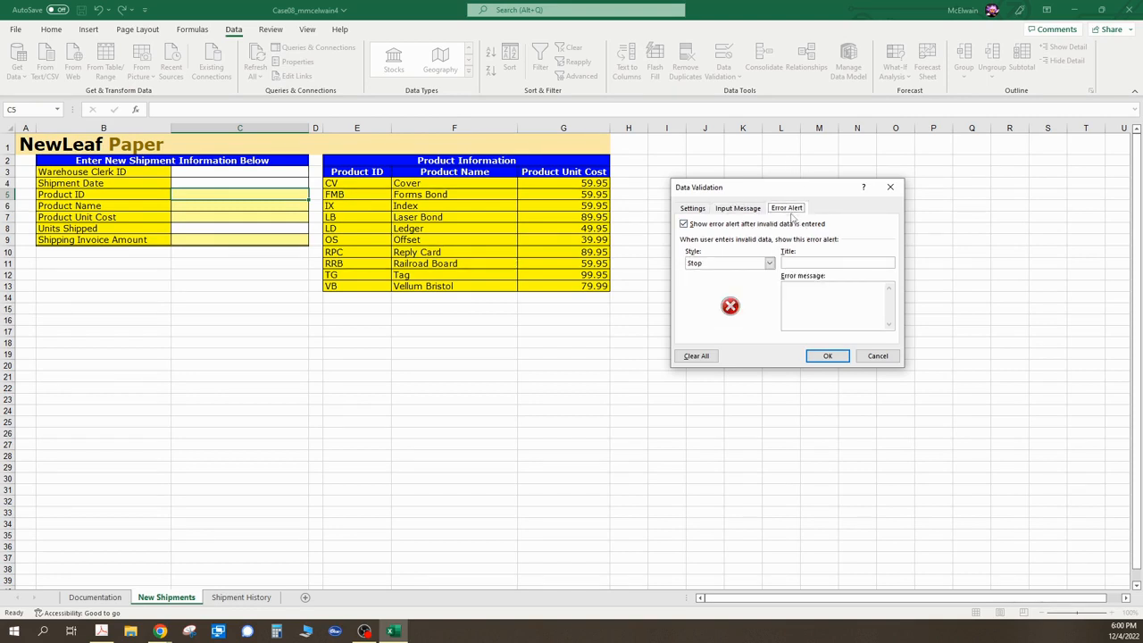
click(803, 261)
text(Inv)
text(alid)
text( Pro)
text(duct ID)
text(must )
text(select trom the fro)
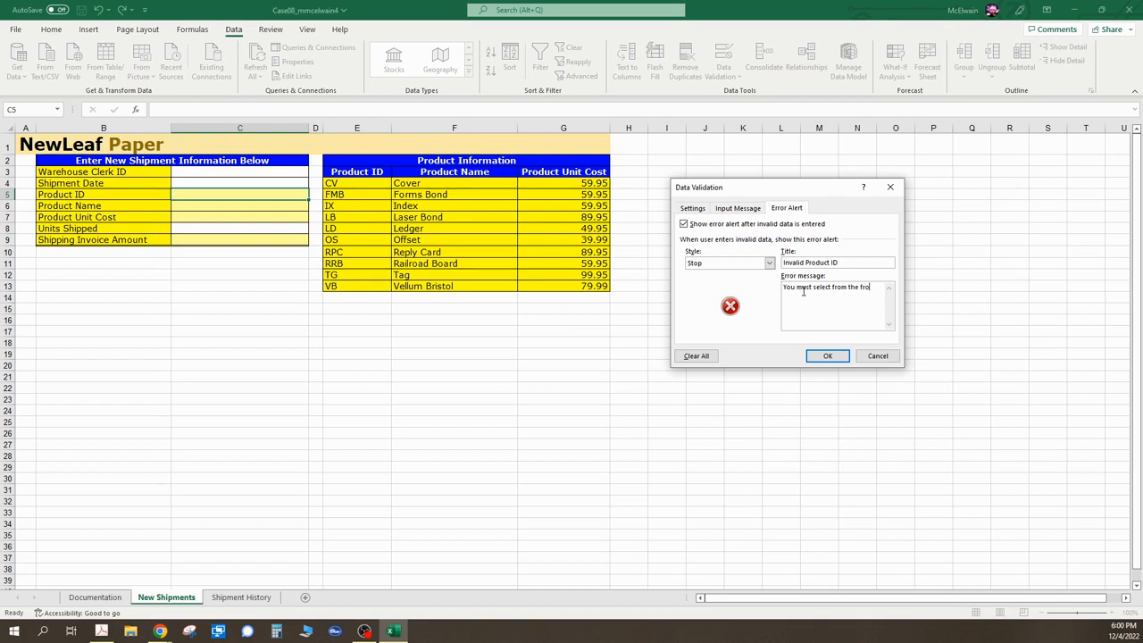
key(BackSpace)
key(BackSpace)
key(BackSpace)
text(dropdown list.)
click(828, 356)
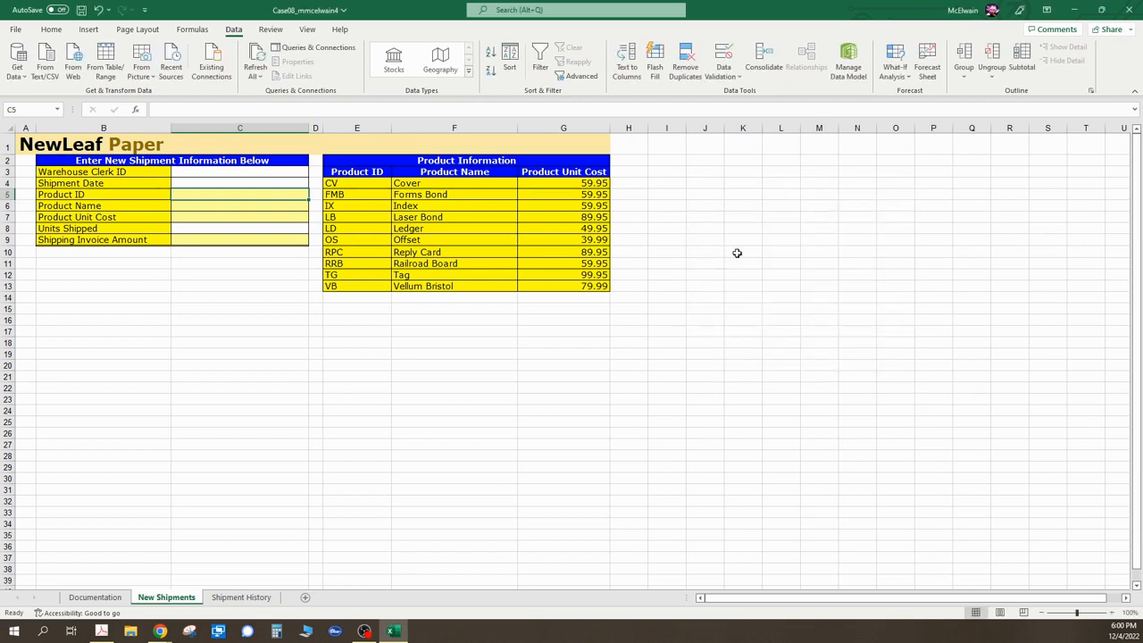
- Inspect the input messages and formulas in the shipment cells C3 through C7
click(226, 211)
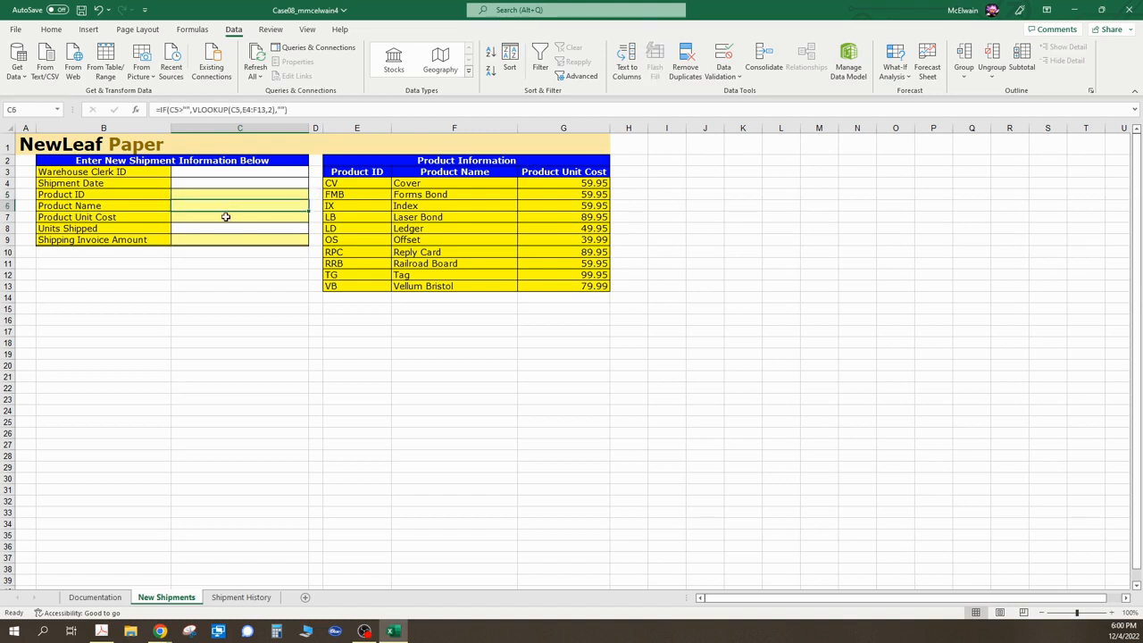
click(225, 195)
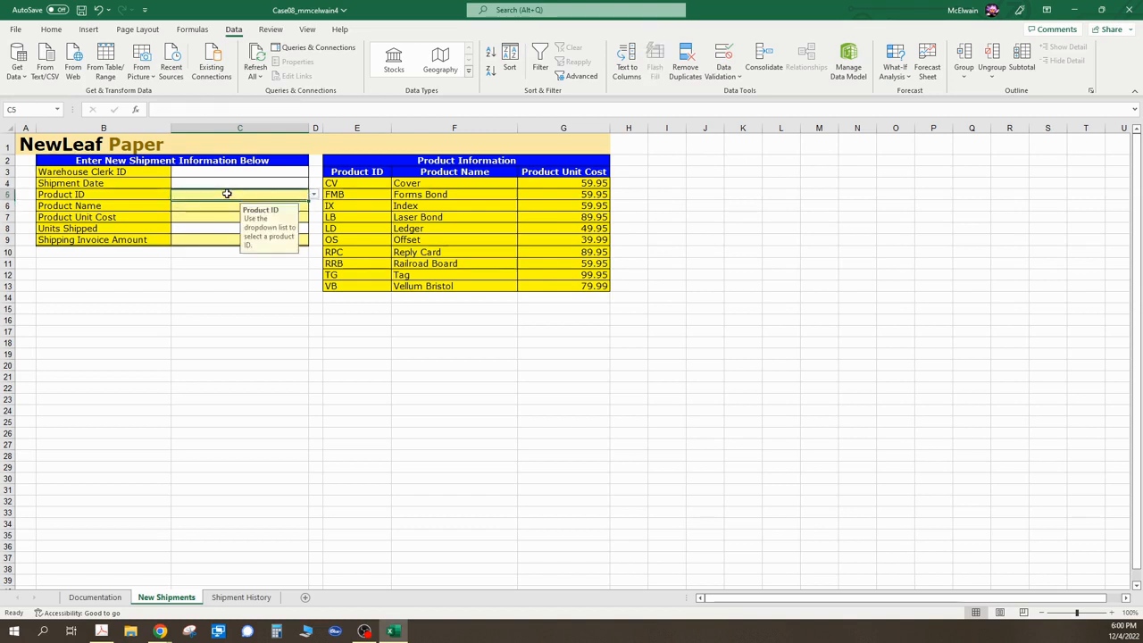
click(226, 184)
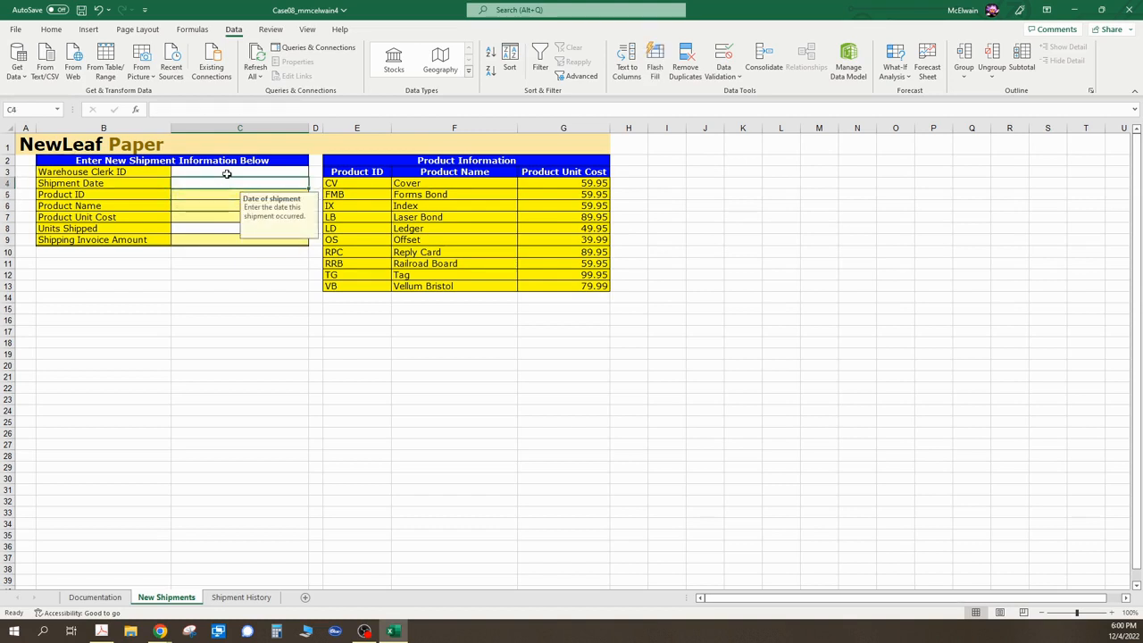
click(227, 174)
click(224, 195)
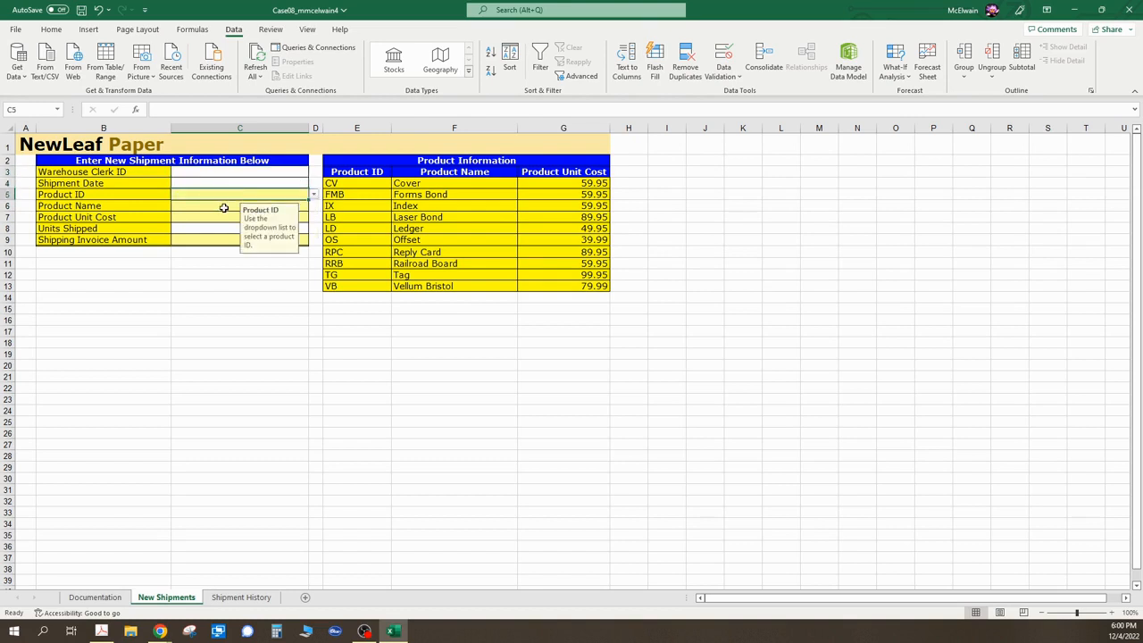
click(224, 208)
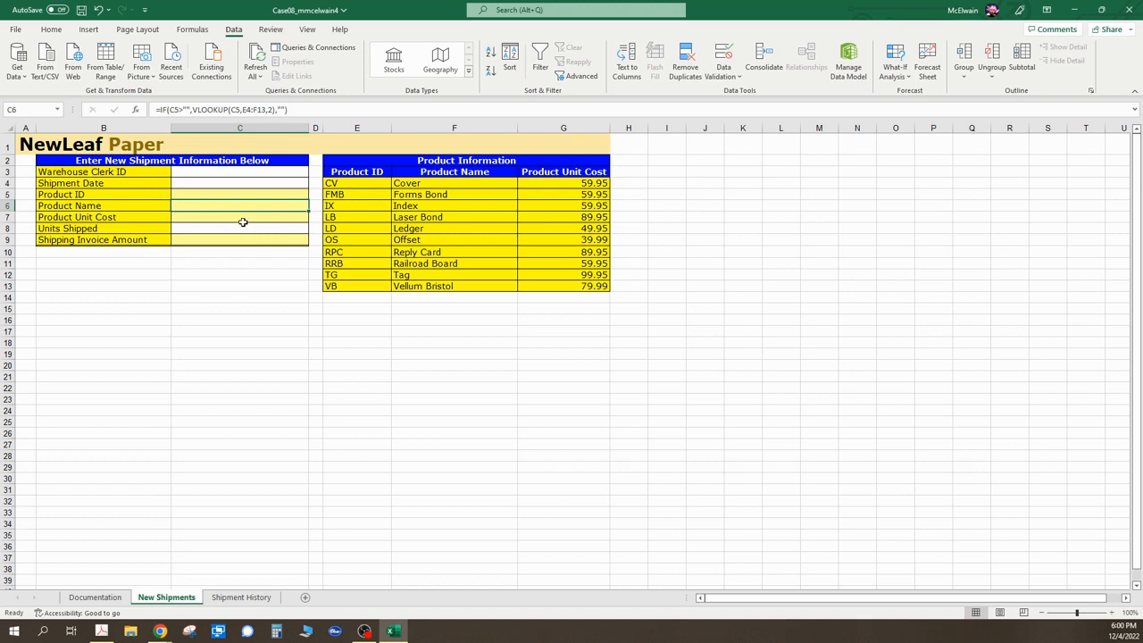
click(230, 195)
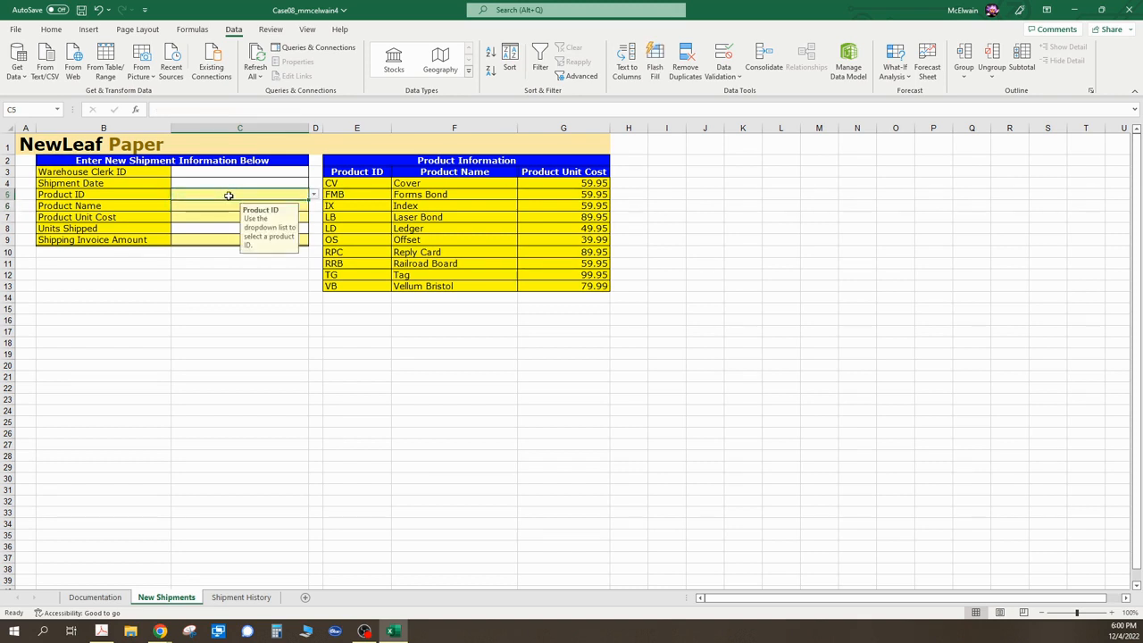
click(226, 205)
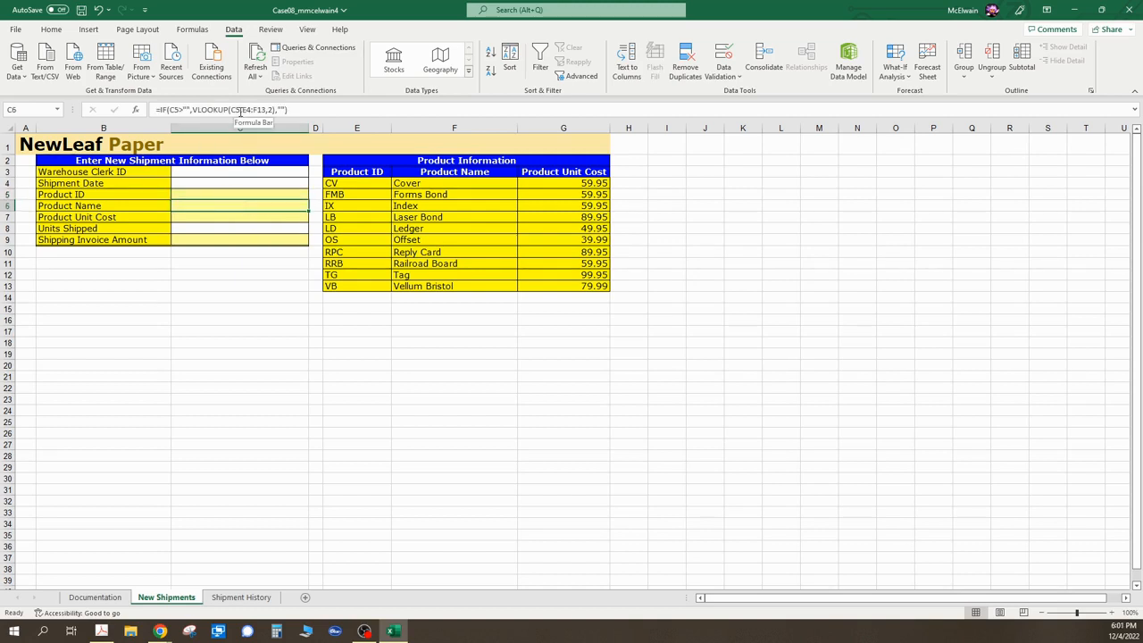
click(215, 195)
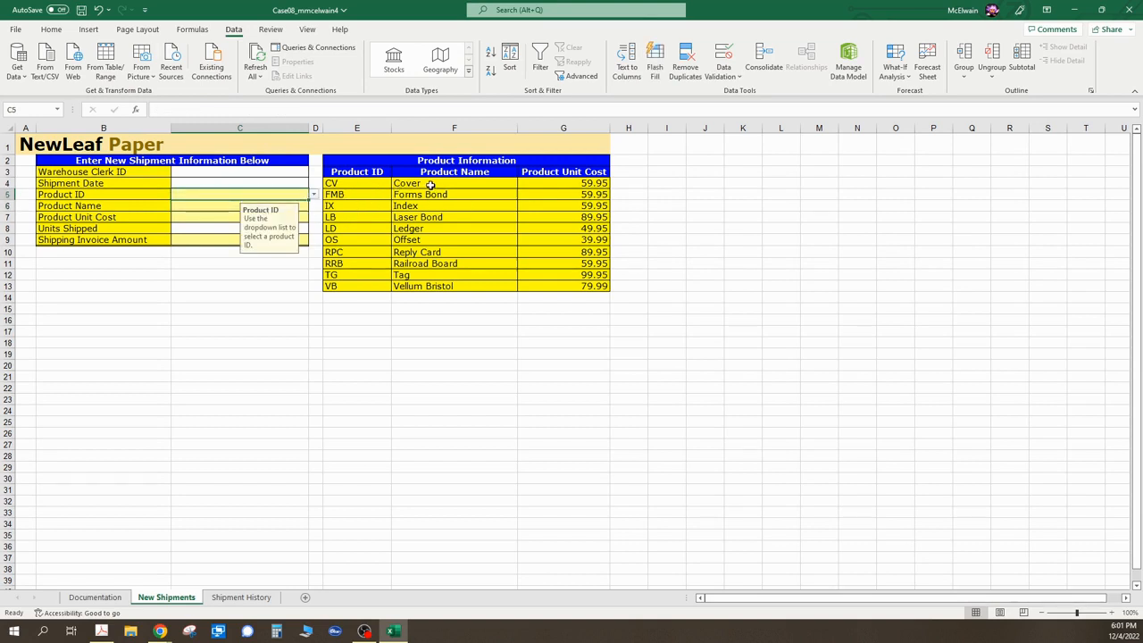
click(196, 206)
click(197, 217)
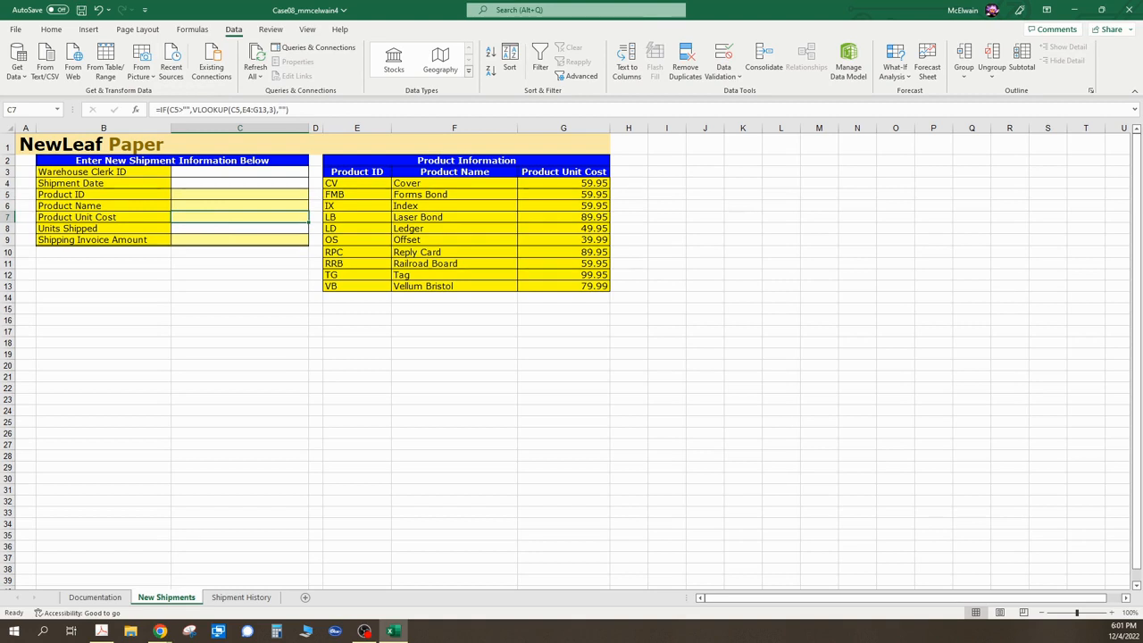
- Switch to the assignment PDF, review the defined-names instructions, and return to the workbook
key(alt+Tab)
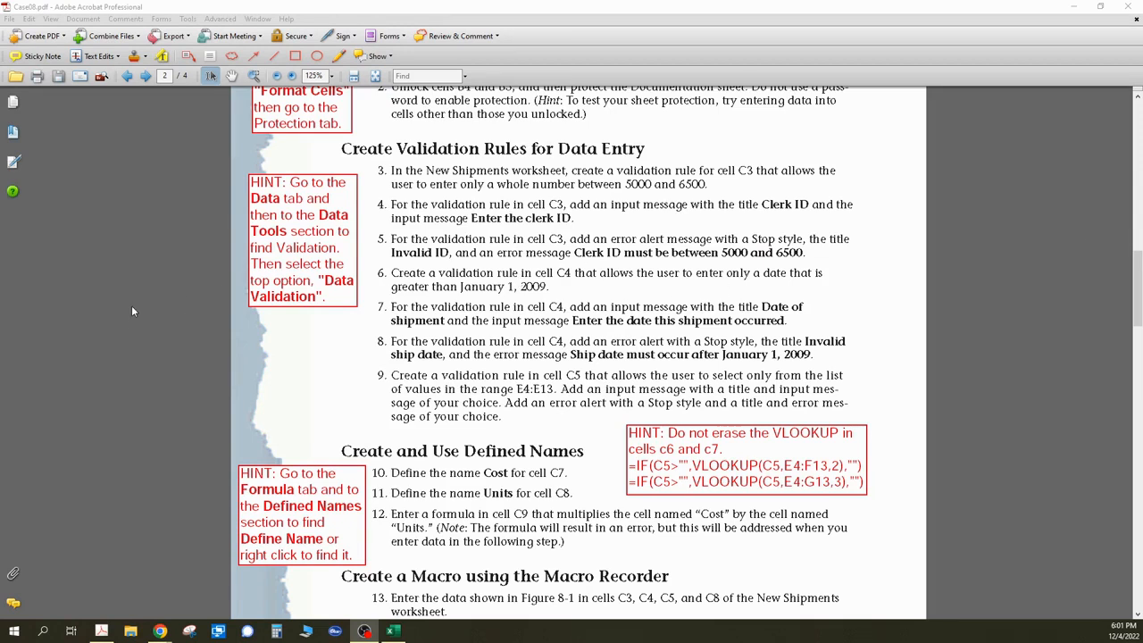
scroll(536, 358, down, 3)
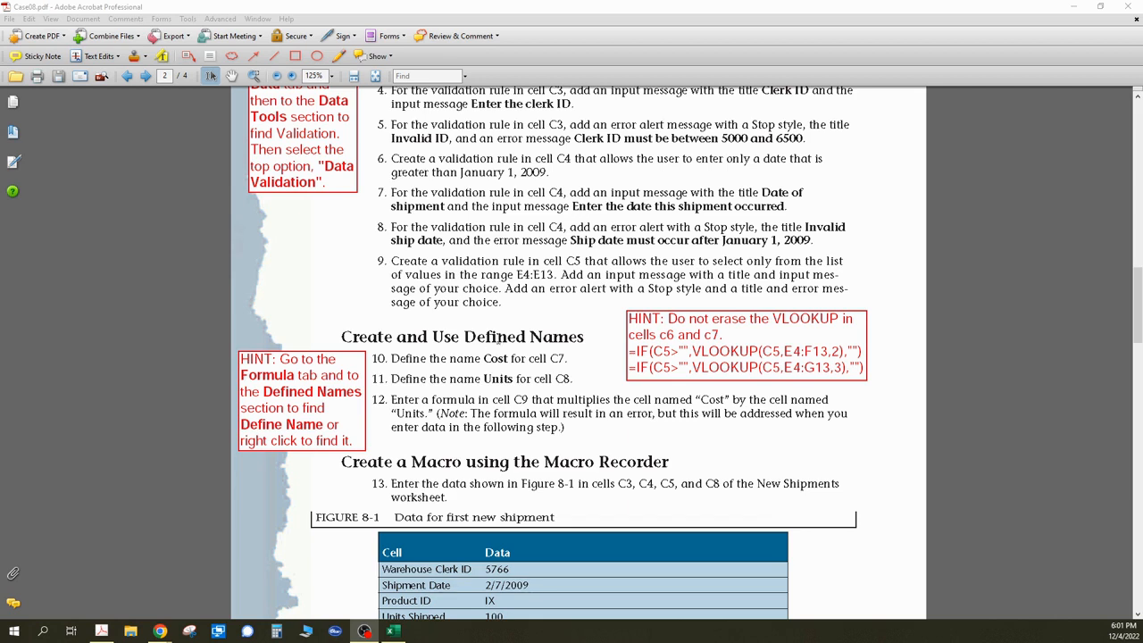
scroll(500, 339, down, 1)
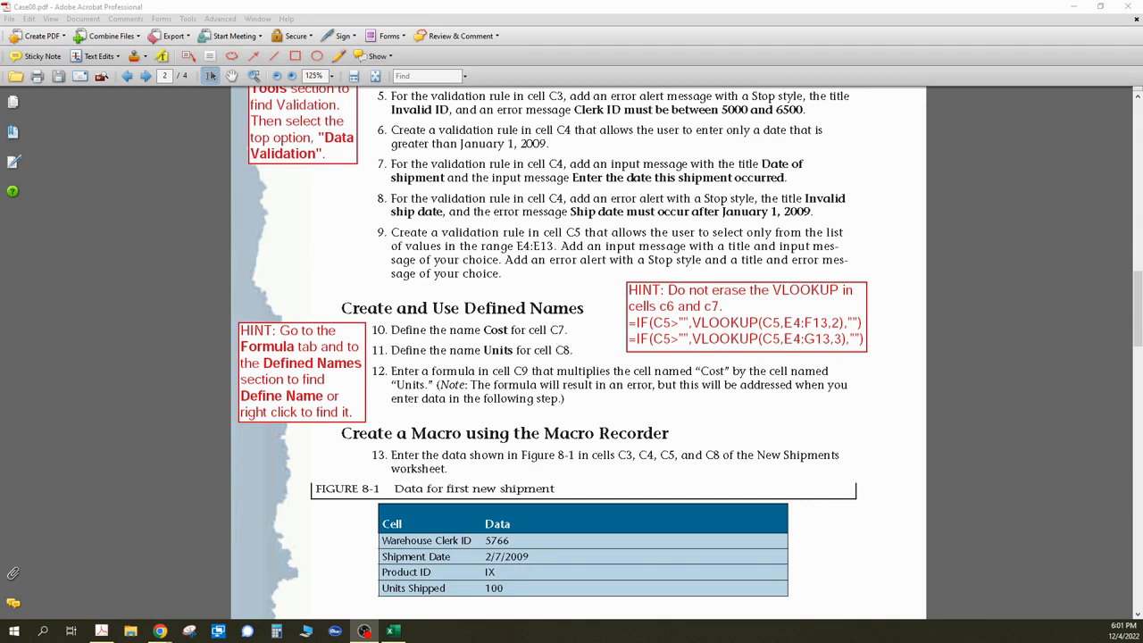
key(alt+Tab)
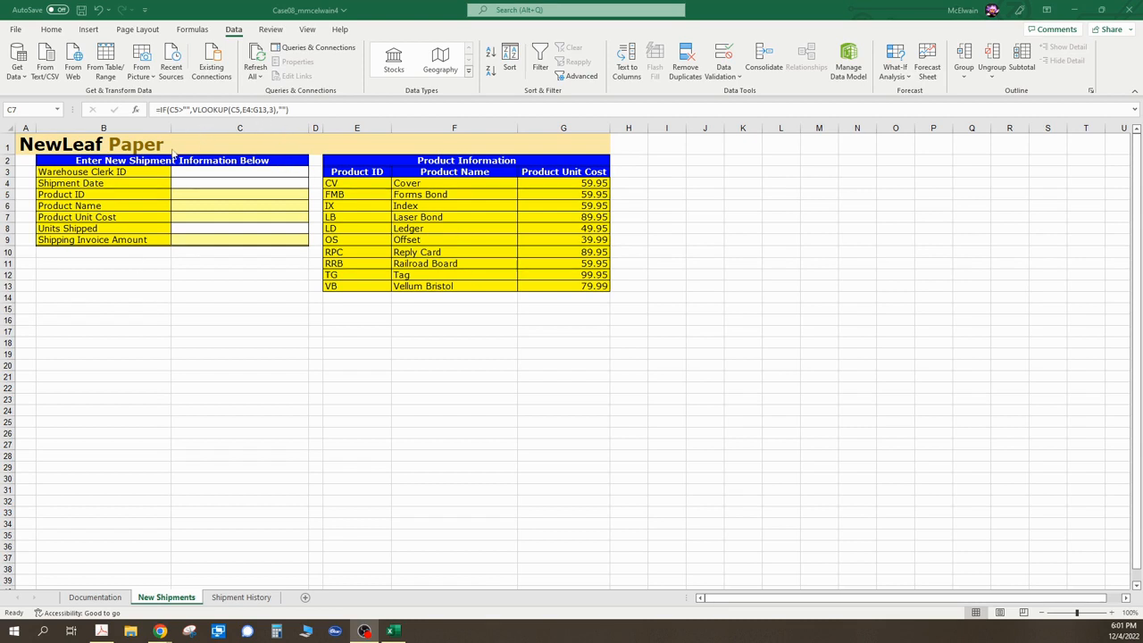
- Define the name "Cost" for cell C7
click(188, 215)
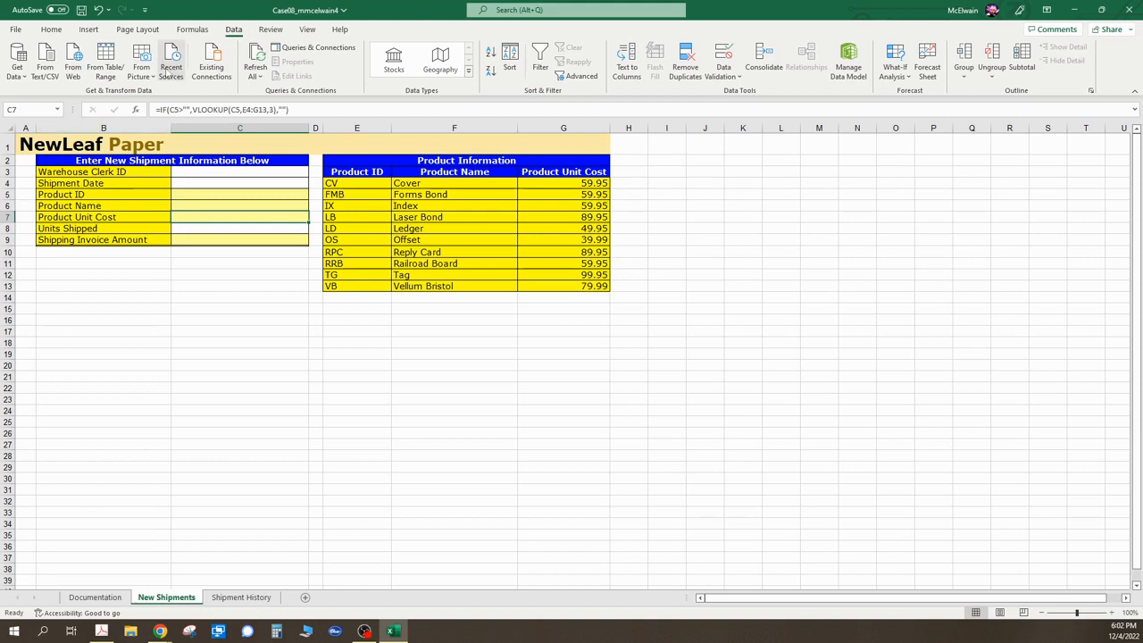
right_click(204, 220)
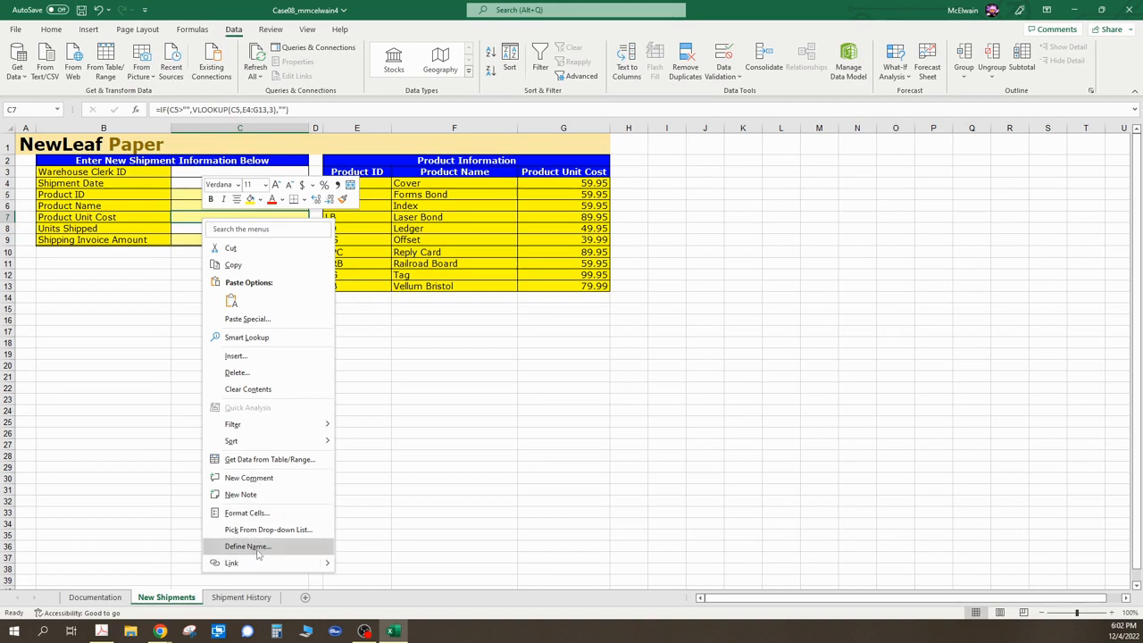
click(195, 31)
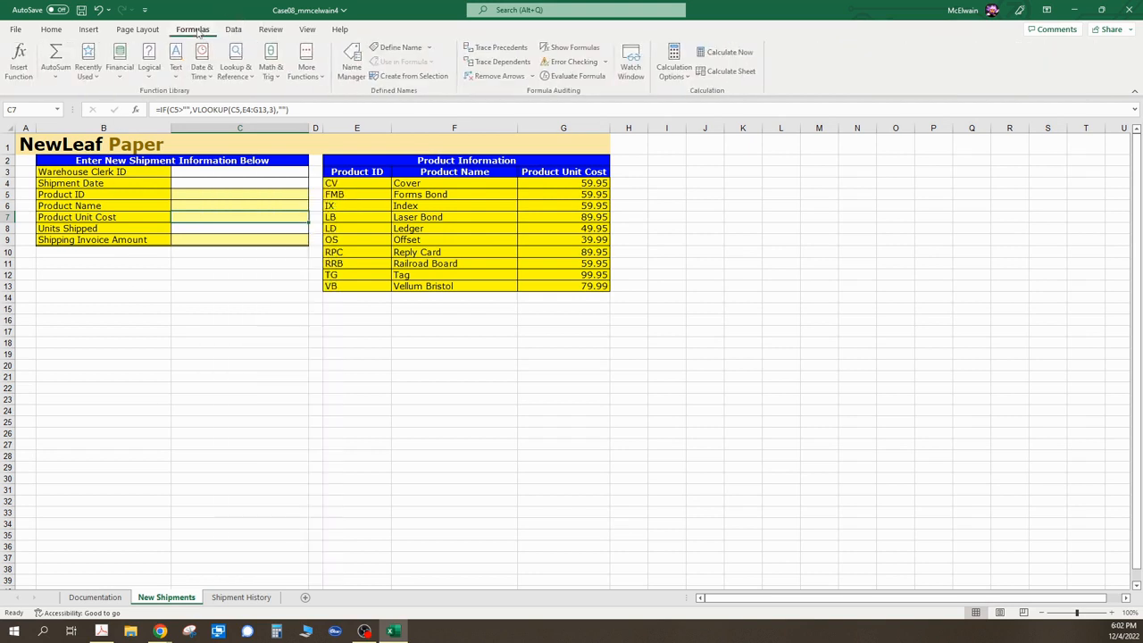
click(429, 49)
click(414, 64)
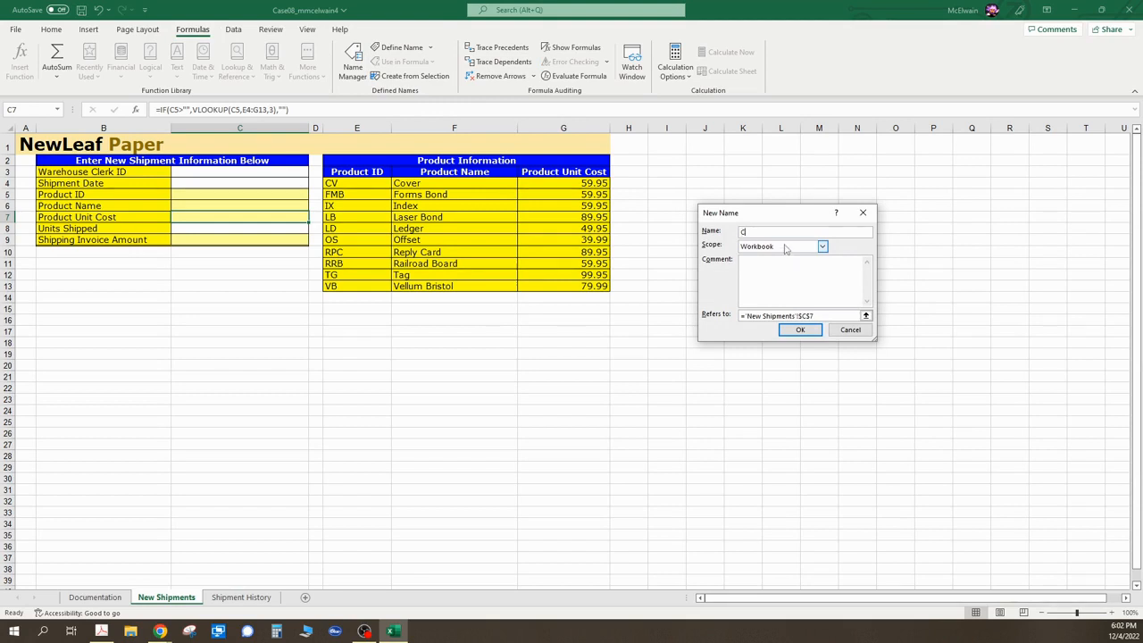
text(Cost)
click(800, 330)
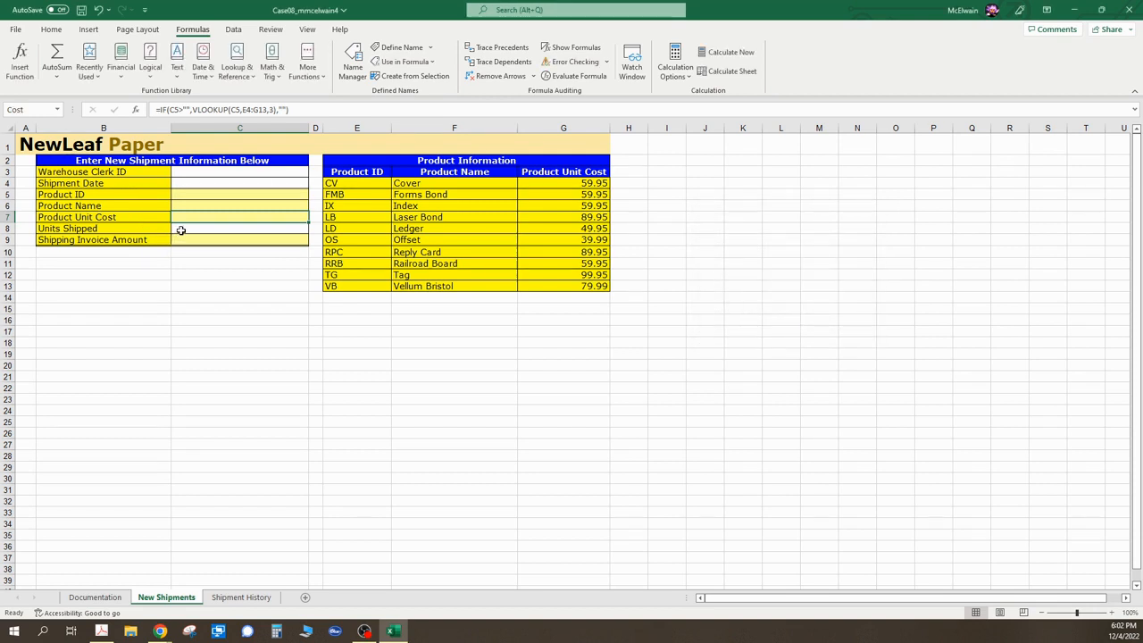
- Define the name "Units" for cell C8
click(180, 231)
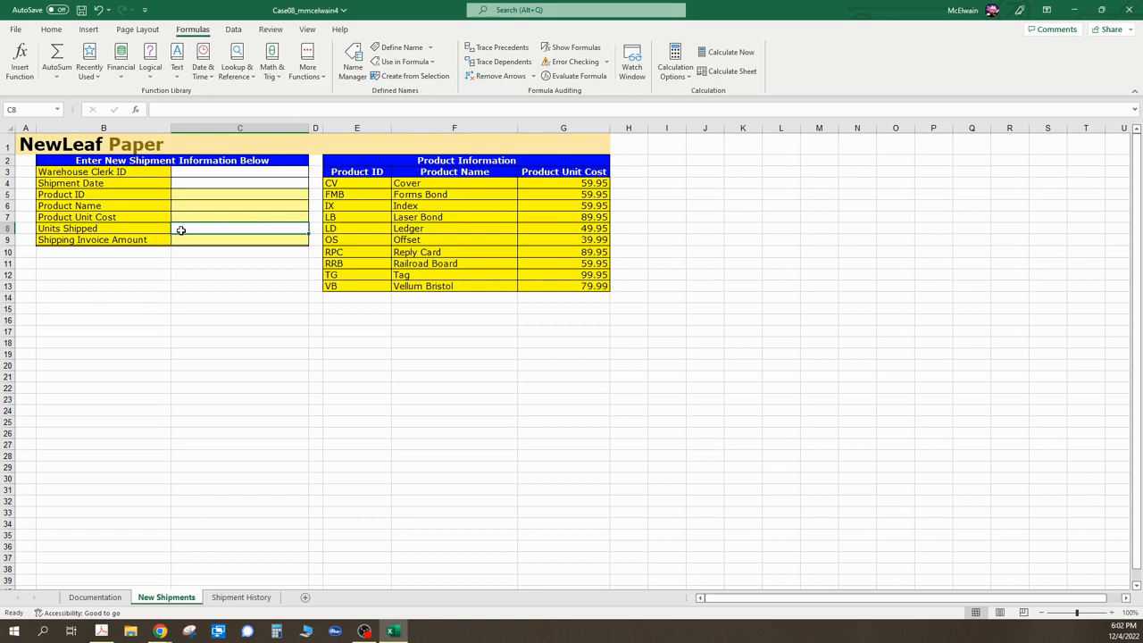
right_click(180, 230)
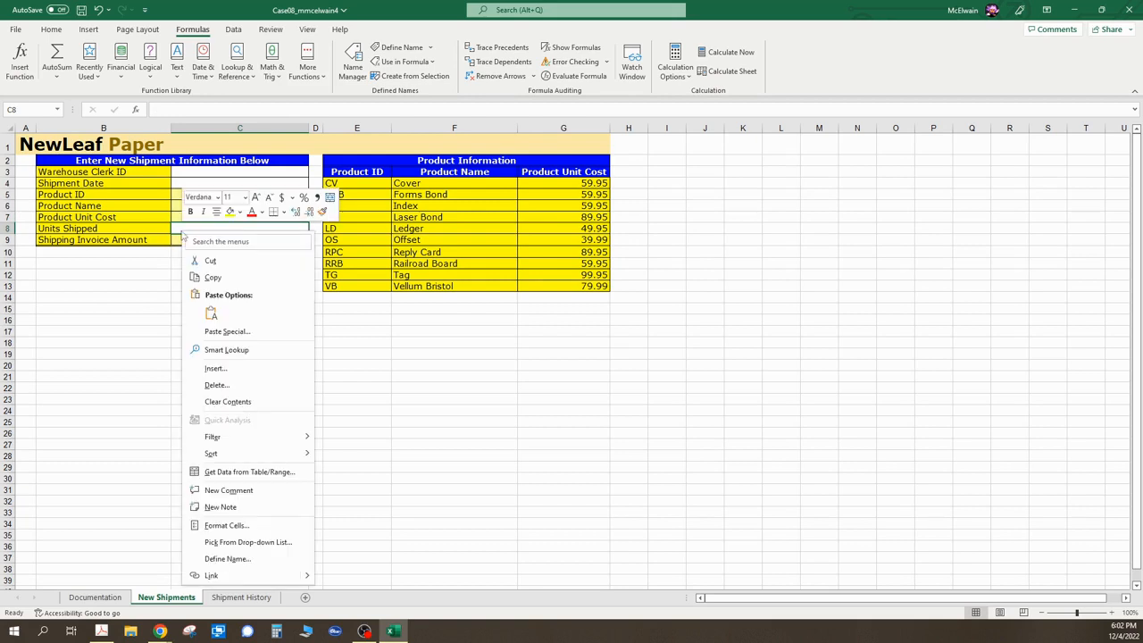
click(231, 558)
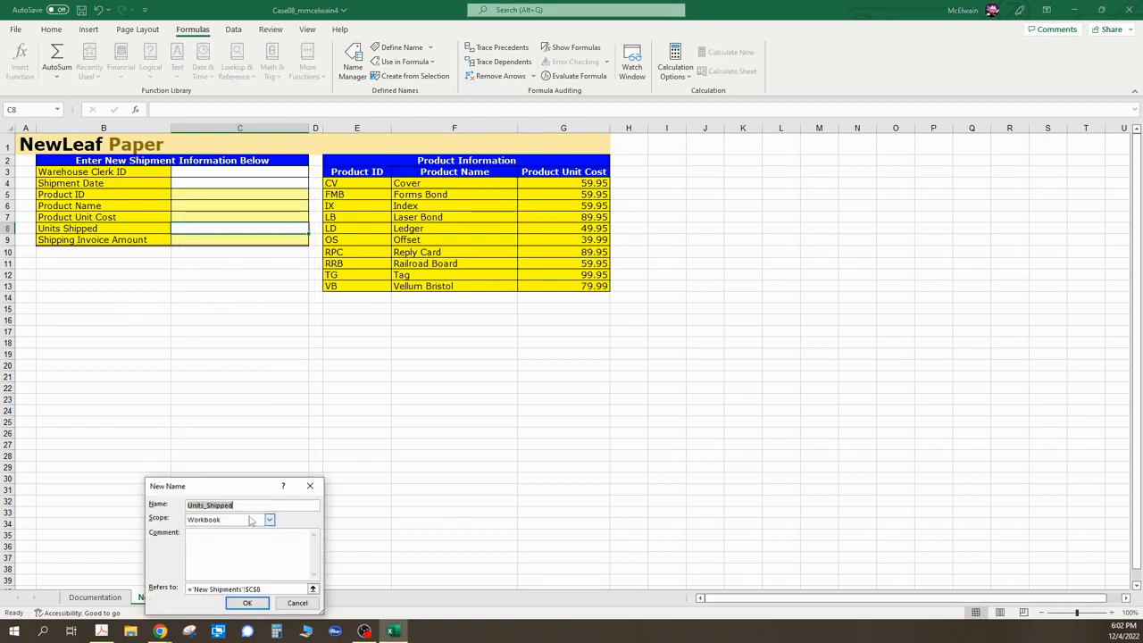
text(Units)
click(243, 605)
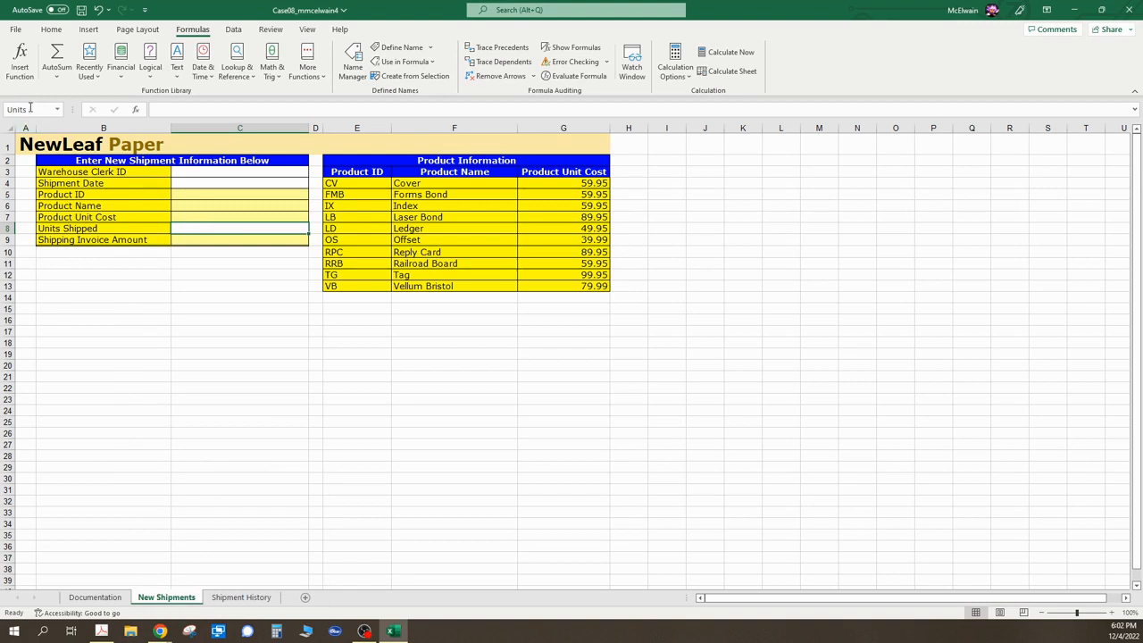
- Enter a formula in C9 that multiplies the named cells: =Cost*Units
click(203, 217)
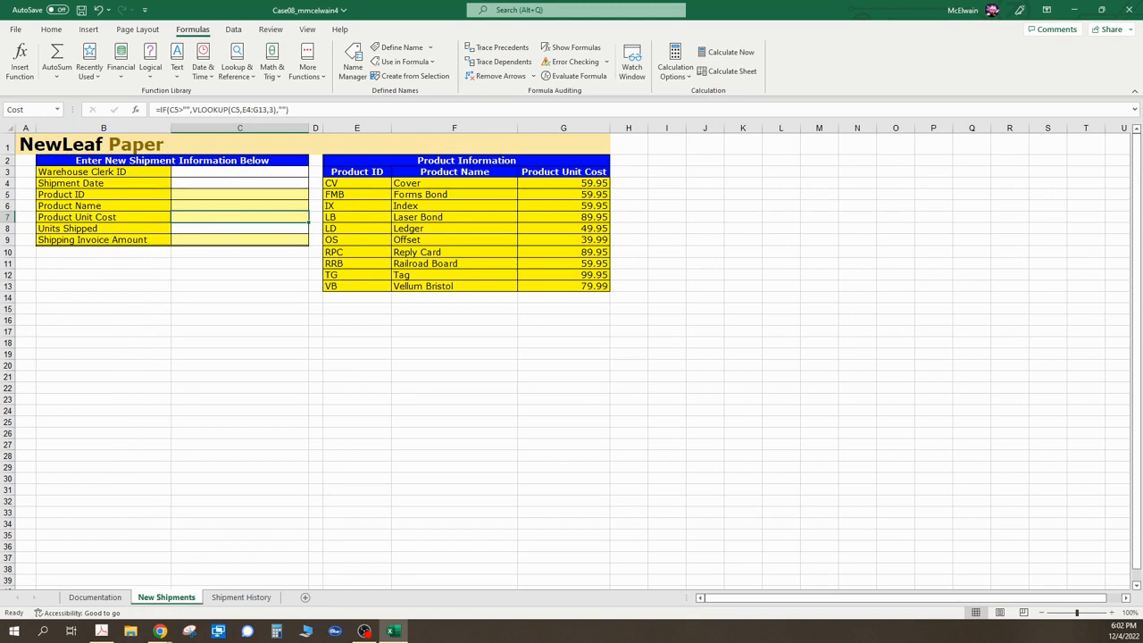
click(201, 240)
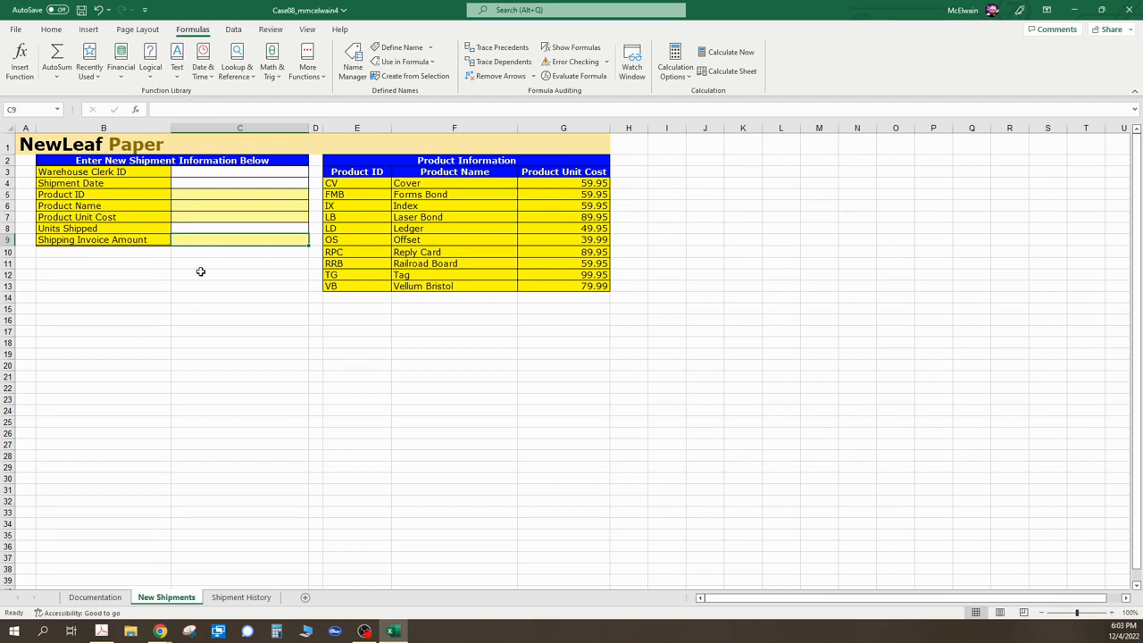
text(=)
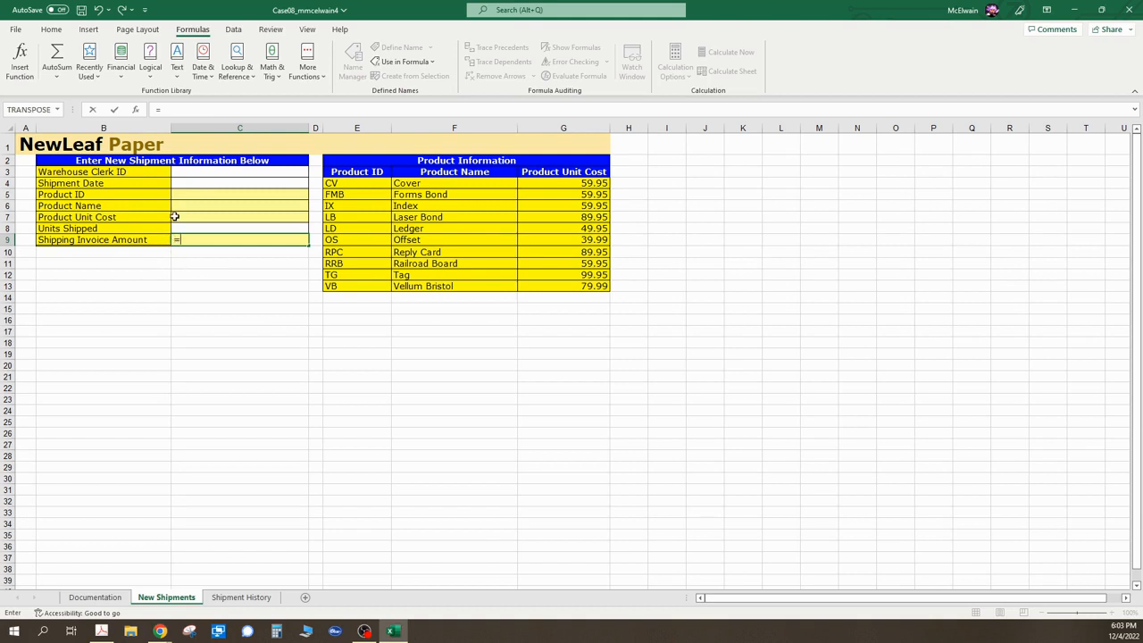
click(177, 217)
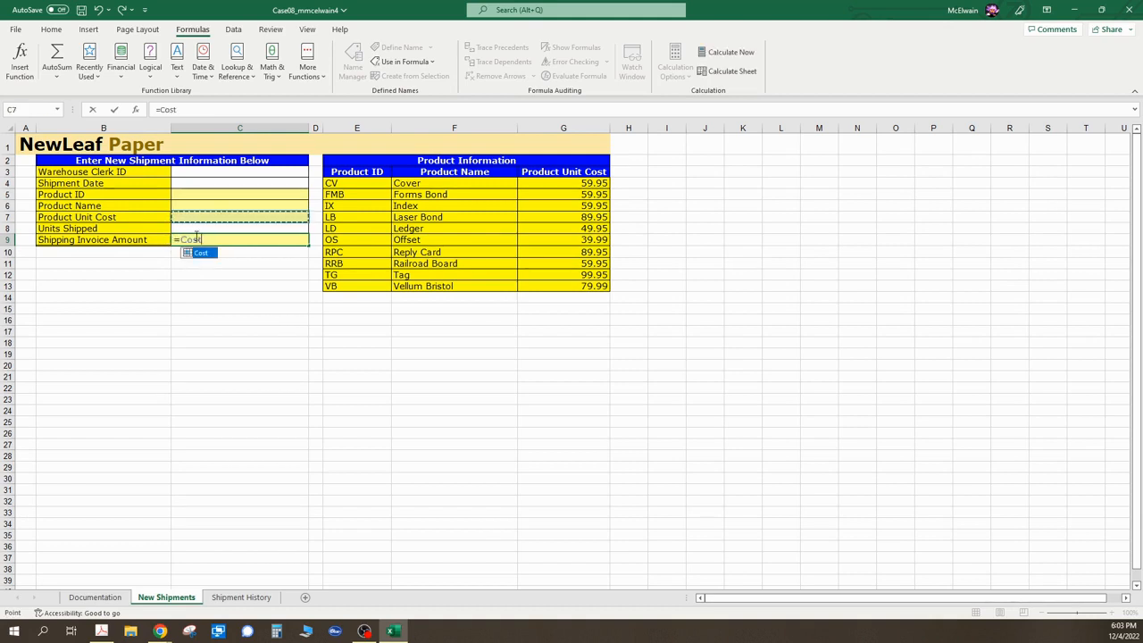
text(*)
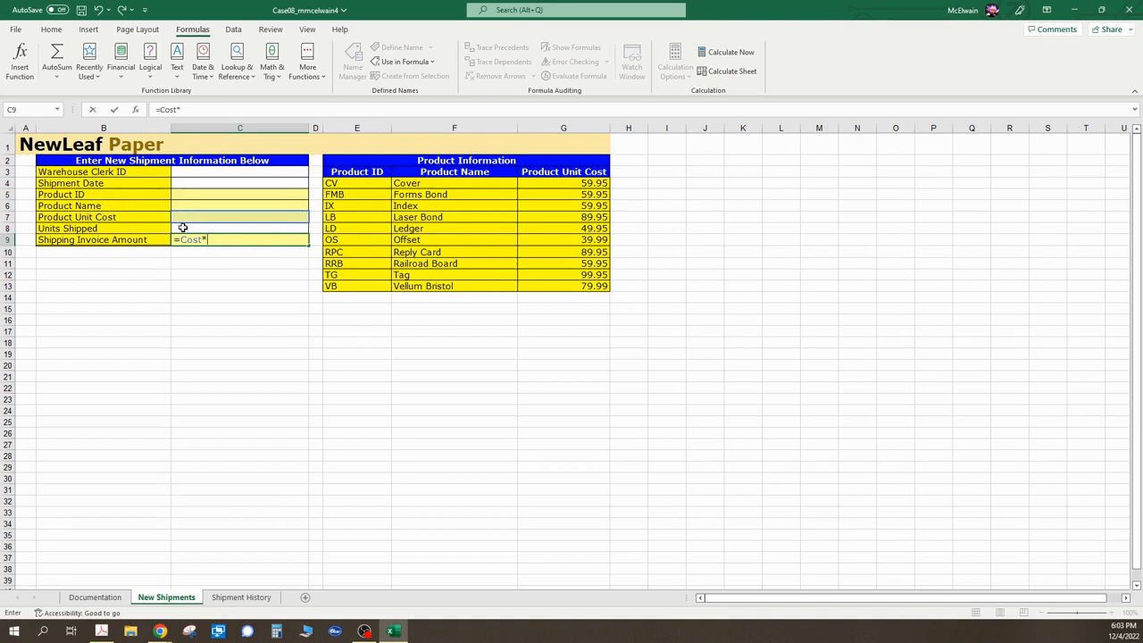
click(184, 229)
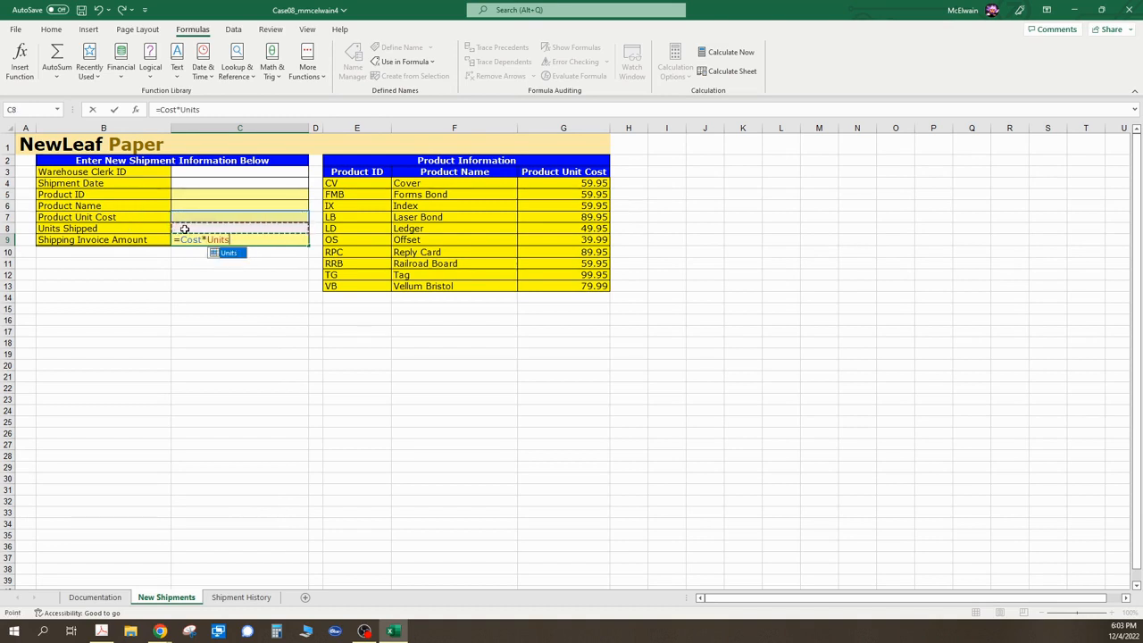
key(Return)
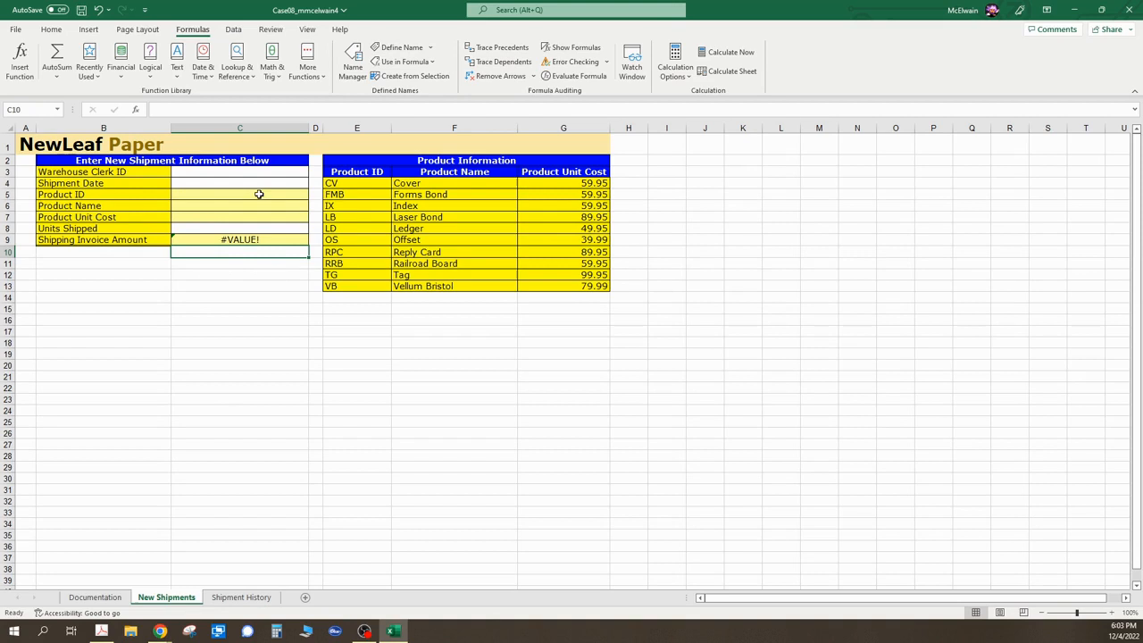
- Check the input messages of cells C3 through C8, then review the next instructions in the assignment PDF
click(206, 174)
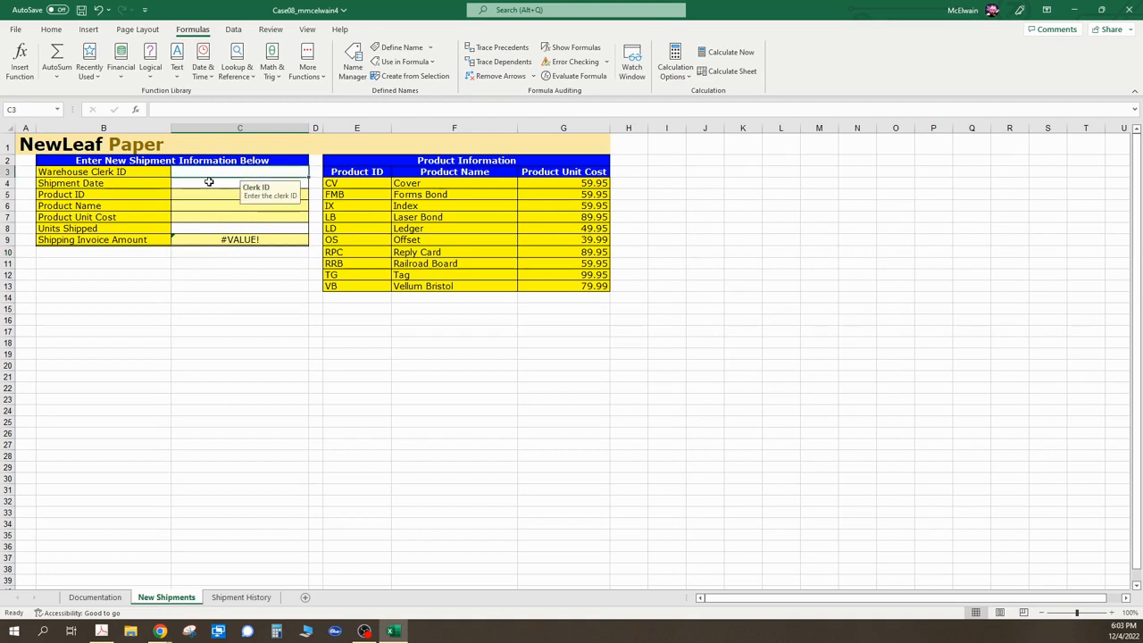
click(212, 179)
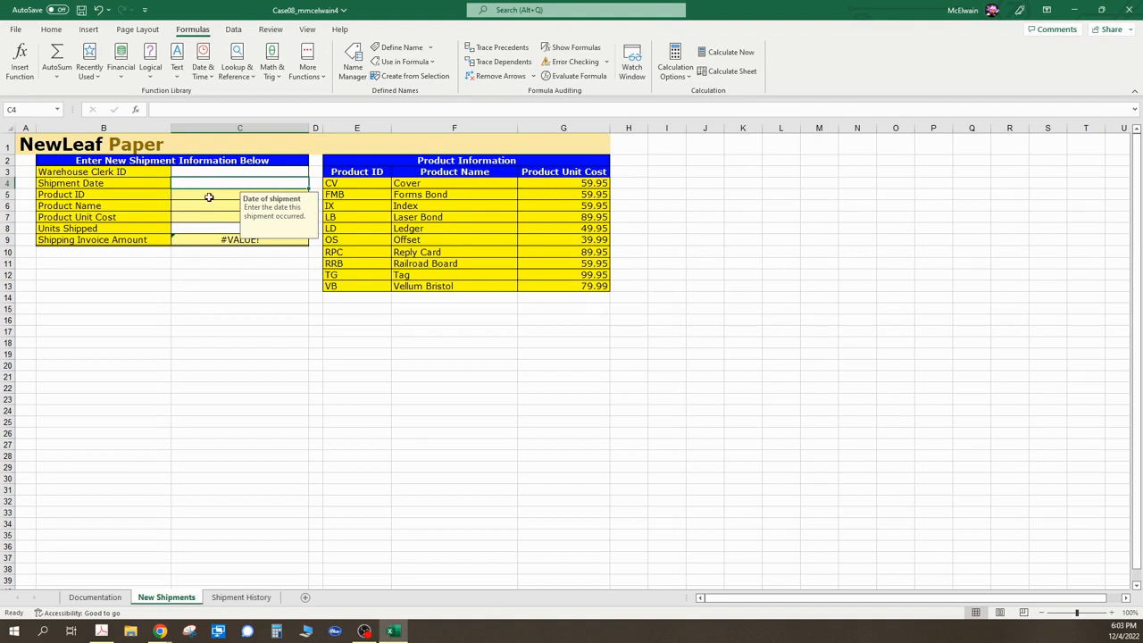
click(209, 198)
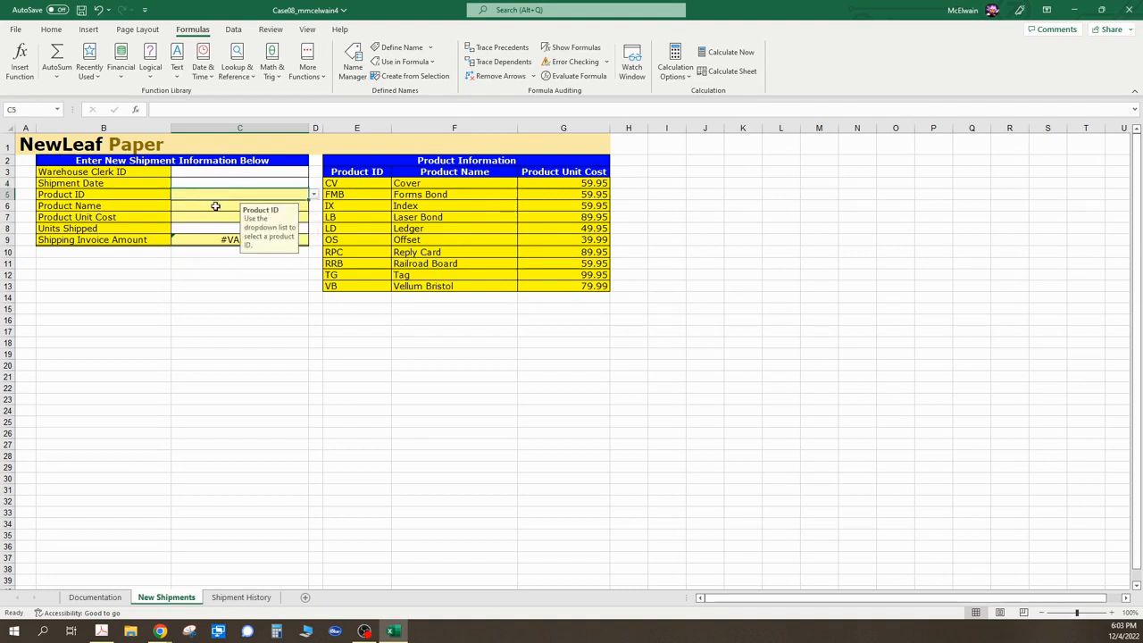
click(215, 209)
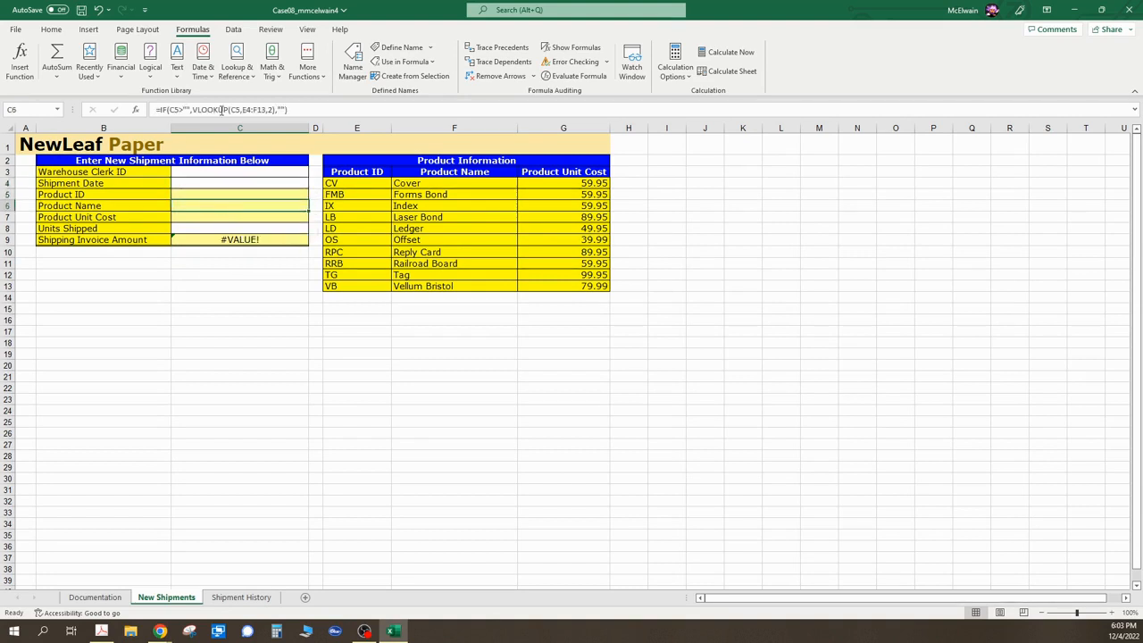
click(235, 218)
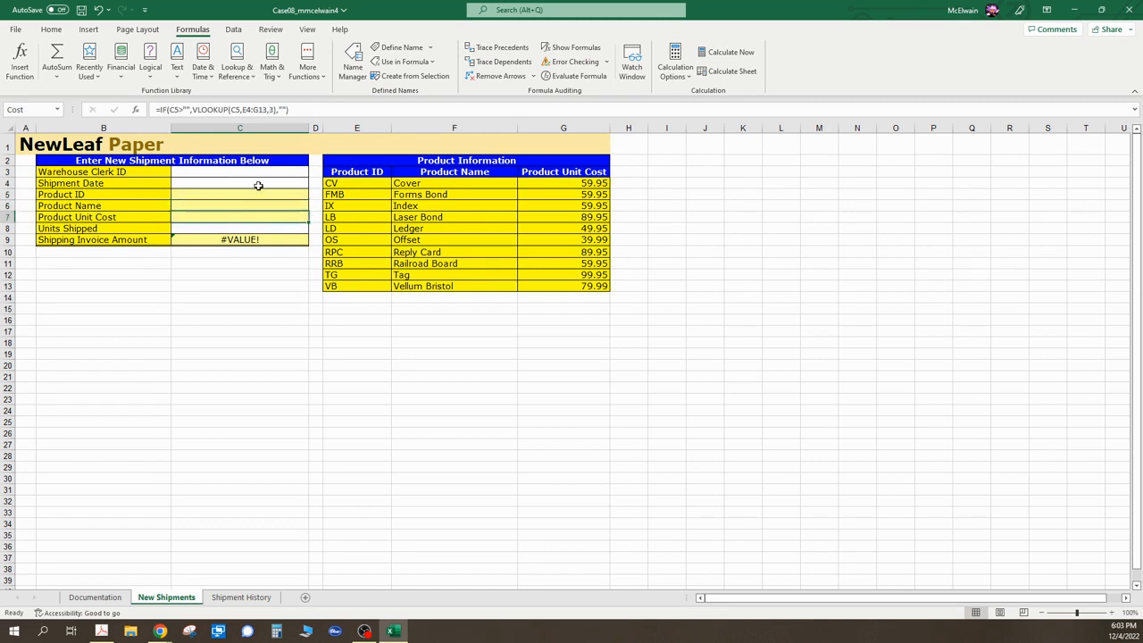
click(224, 231)
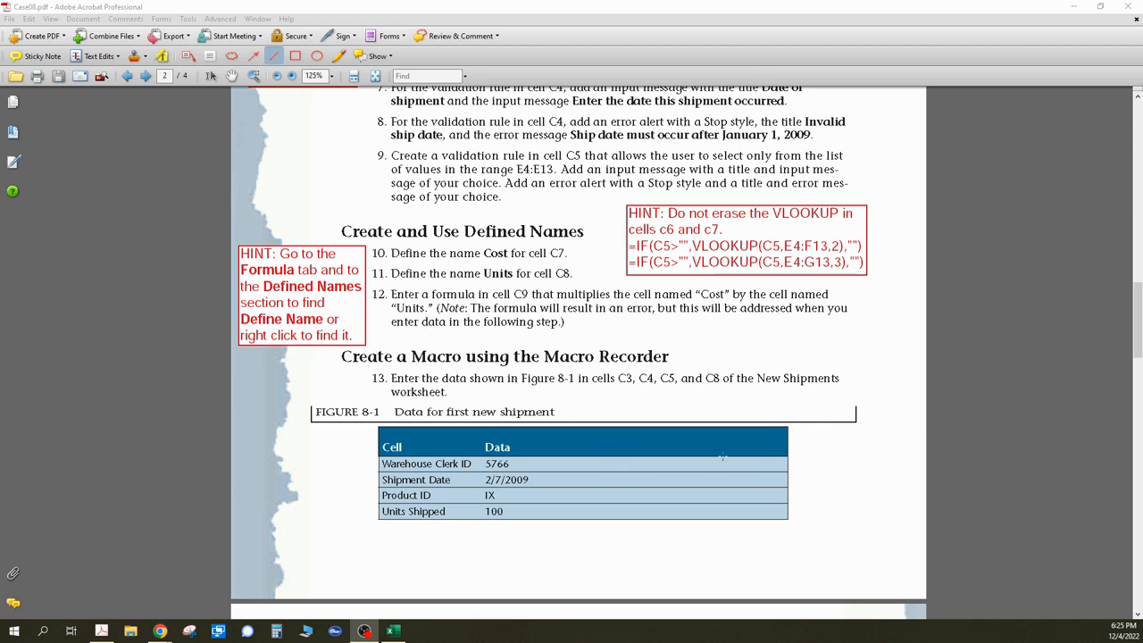
scroll(717, 448, down, 2)
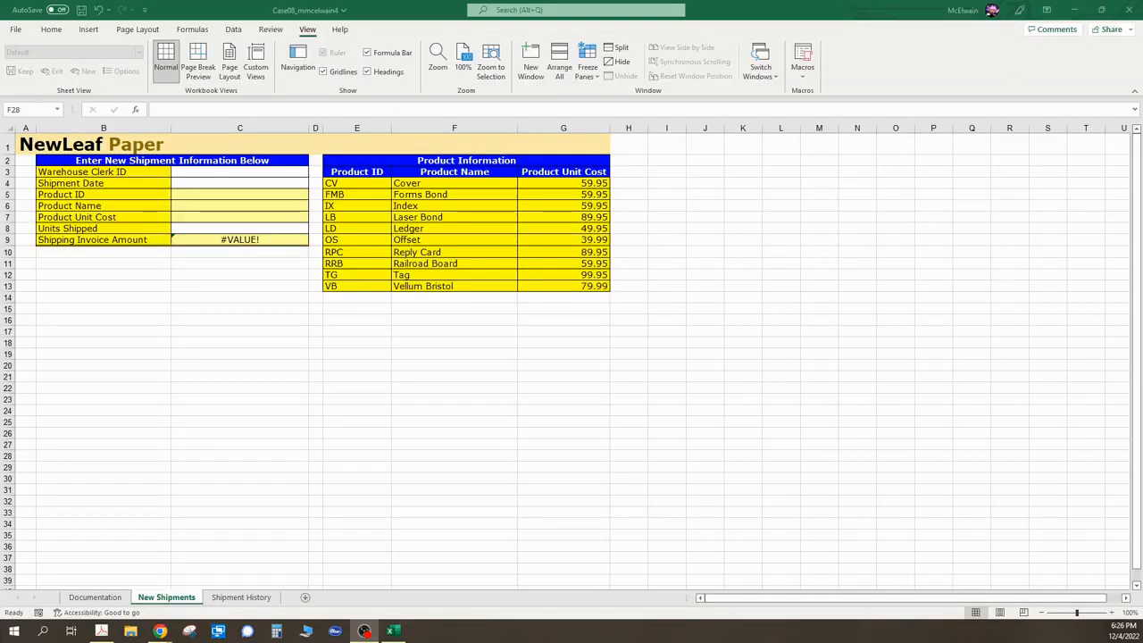
- Enter the warehouse clerk ID in C3 and the shipment date 2/7/2009 in C4
click(217, 172)
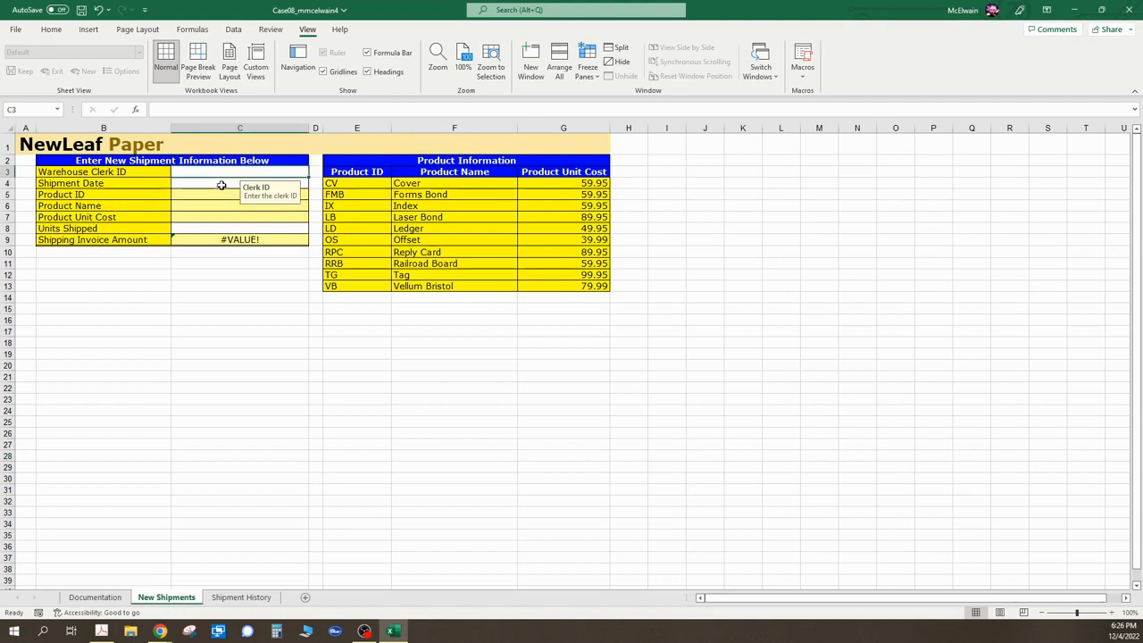
text(5766)
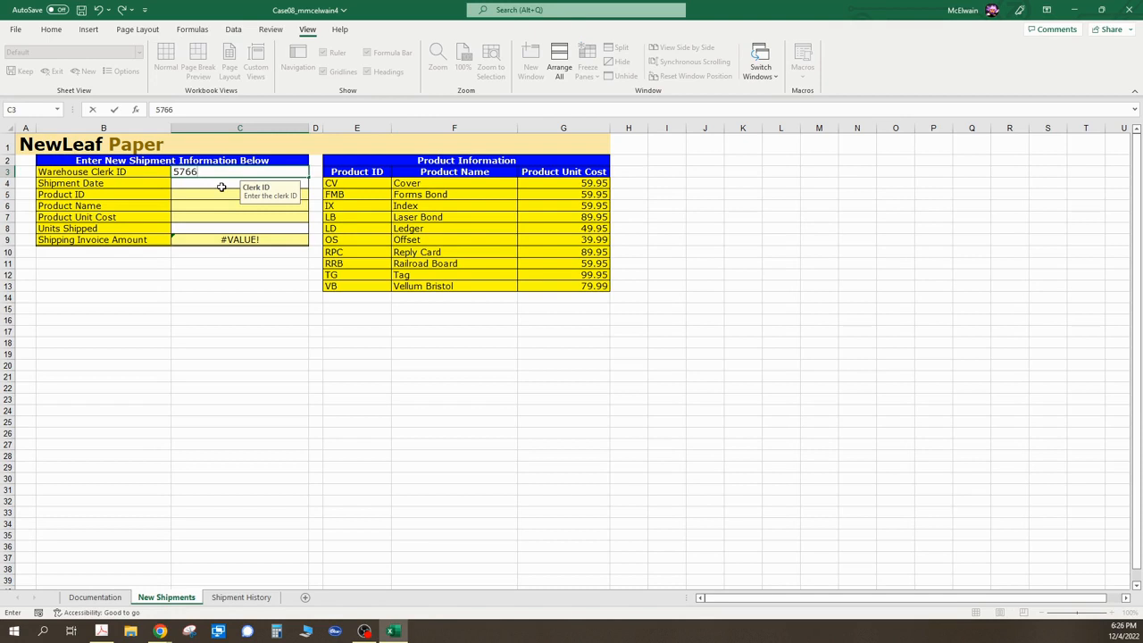
click(219, 183)
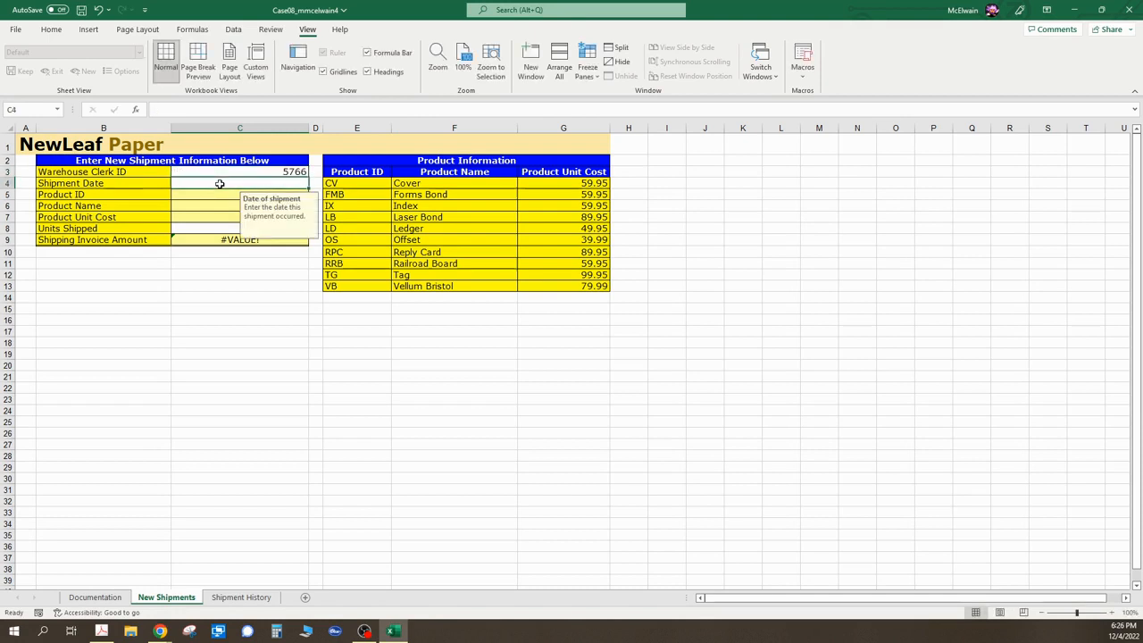
text(2/7/2009)
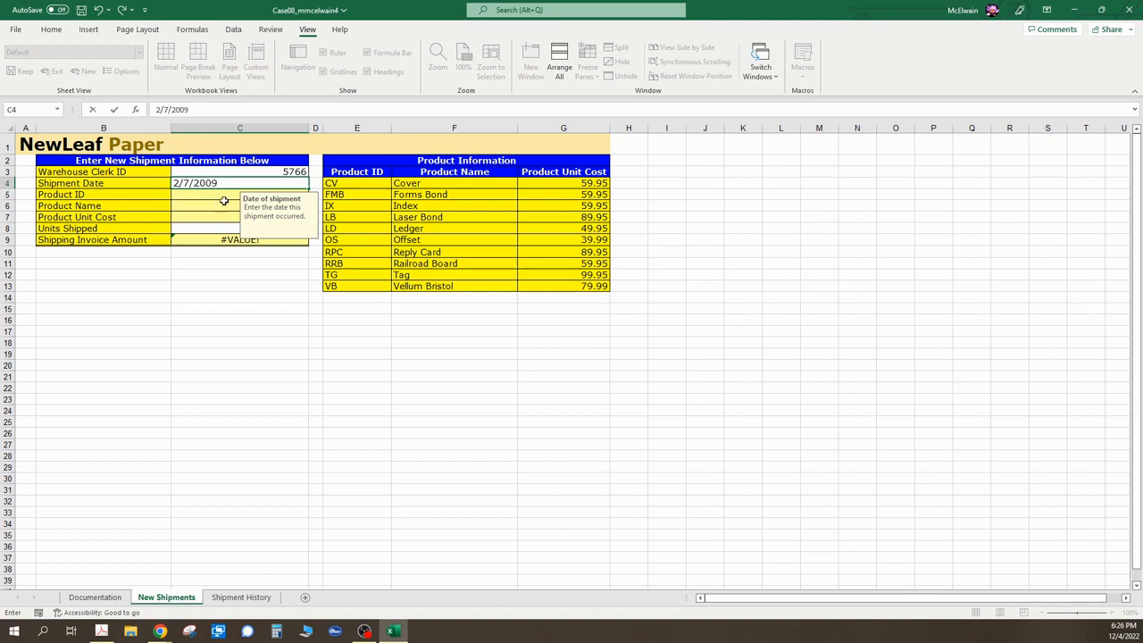
- Pick product ID IX from the C5 dropdown list and enter 100 as the units shipped in C8
click(219, 196)
click(314, 198)
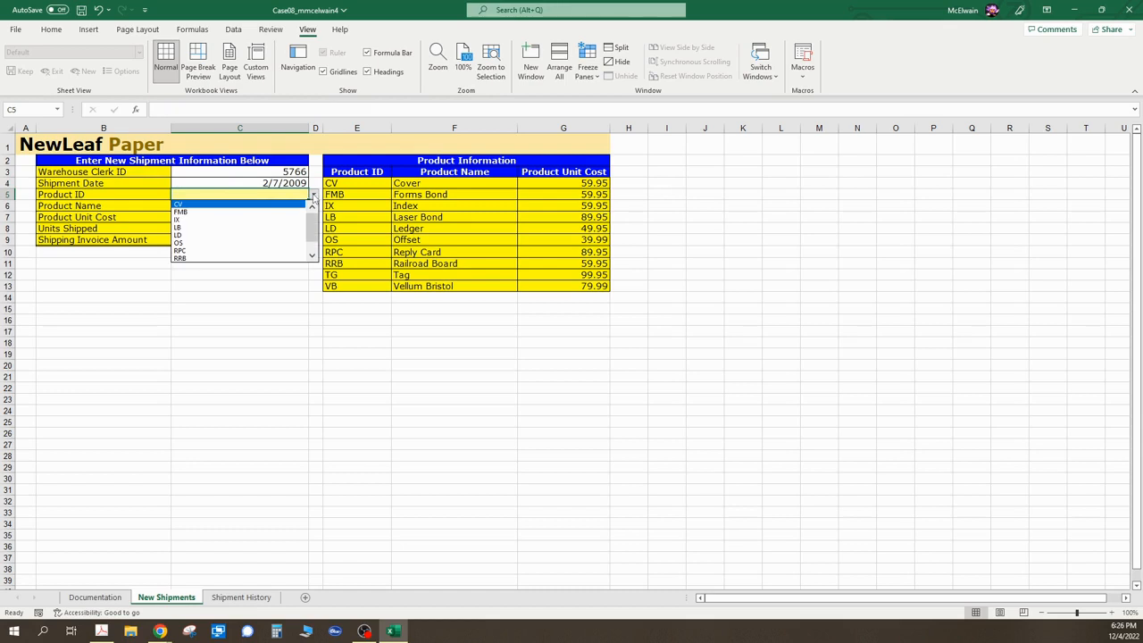
click(241, 220)
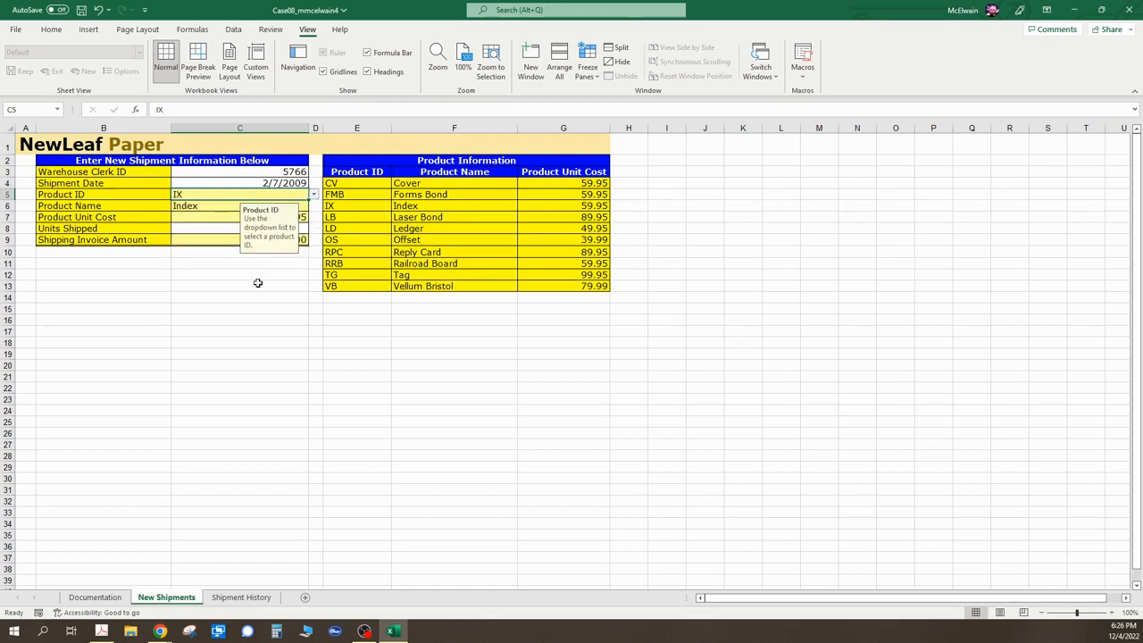
click(227, 398)
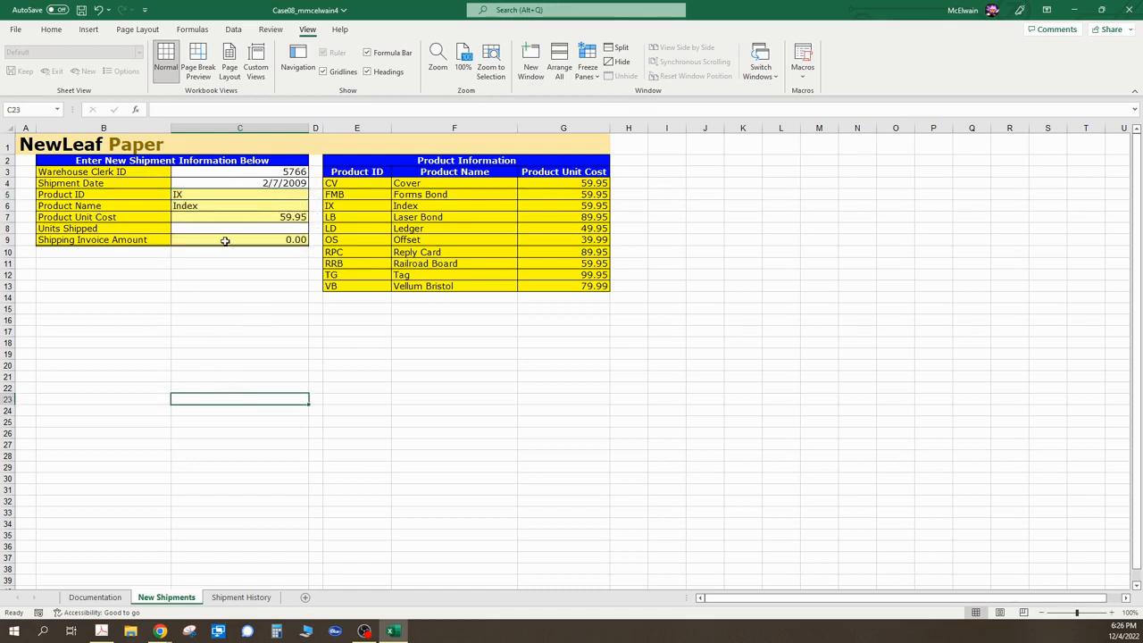
click(298, 231)
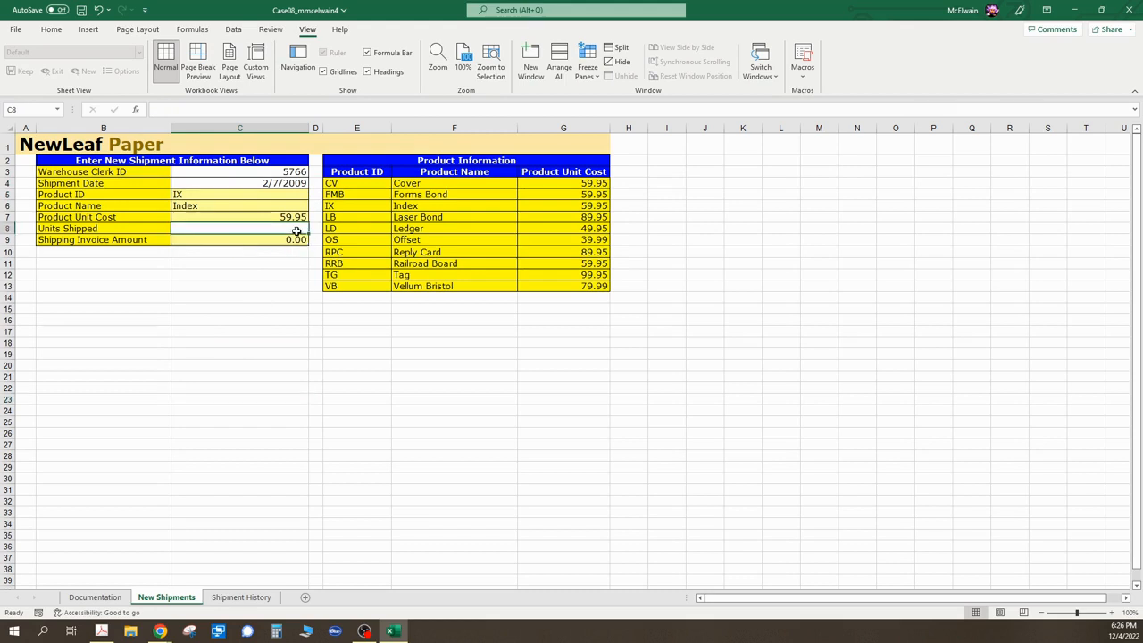
text(100)
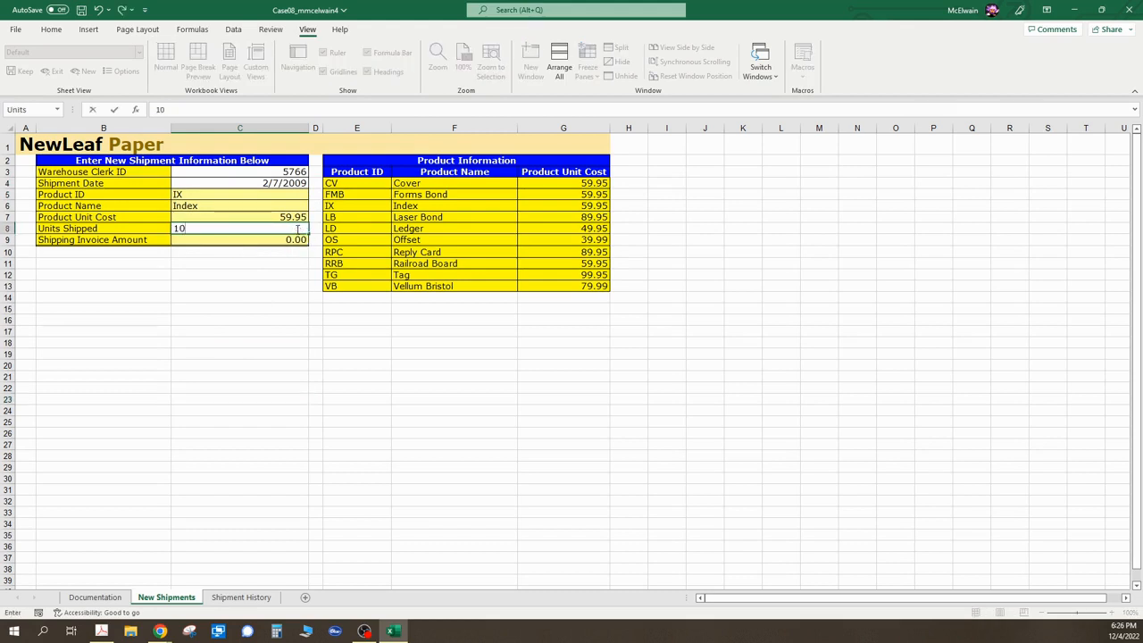
click(272, 313)
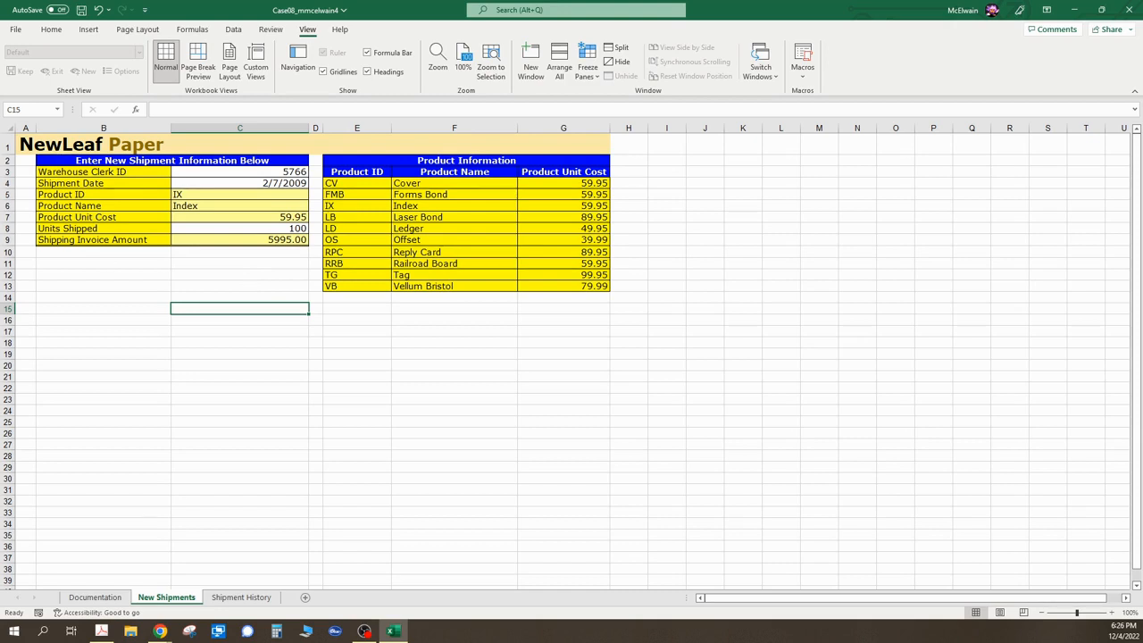
- Review the macro-recording instructions in the assignment PDF and return to the workbook
key(alt+Tab)
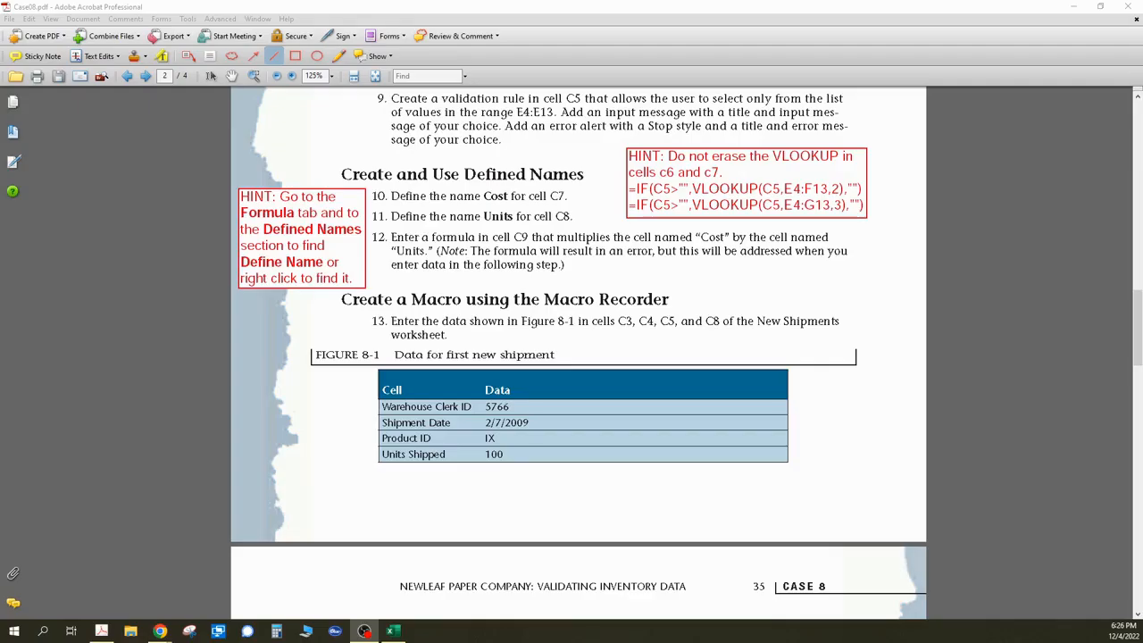
scroll(624, 353, down, 5)
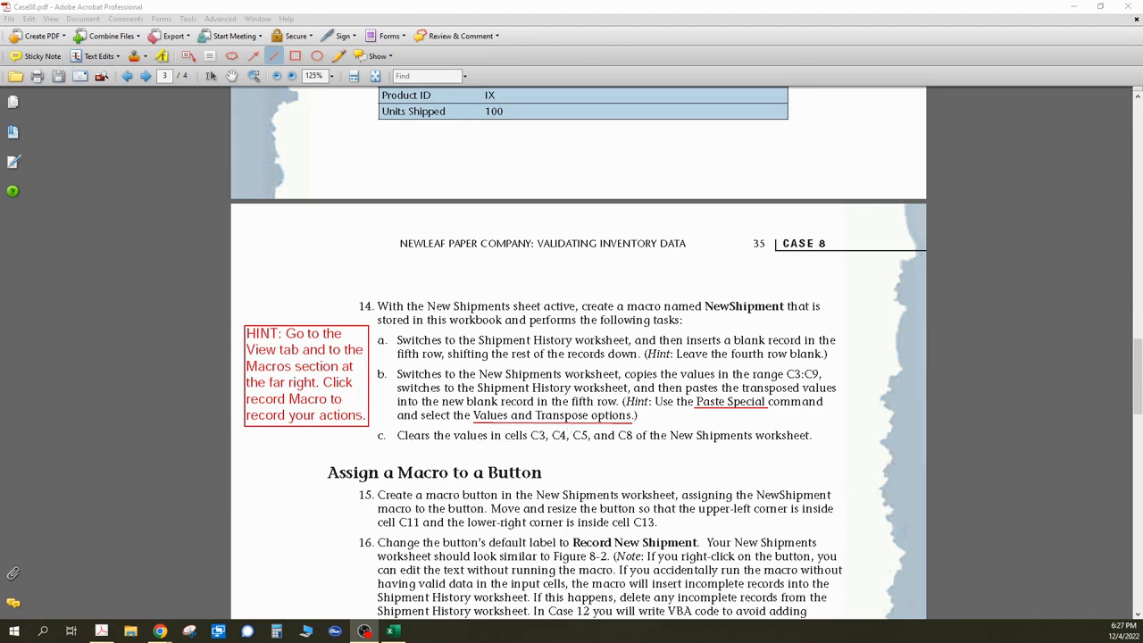
key(alt+Tab)
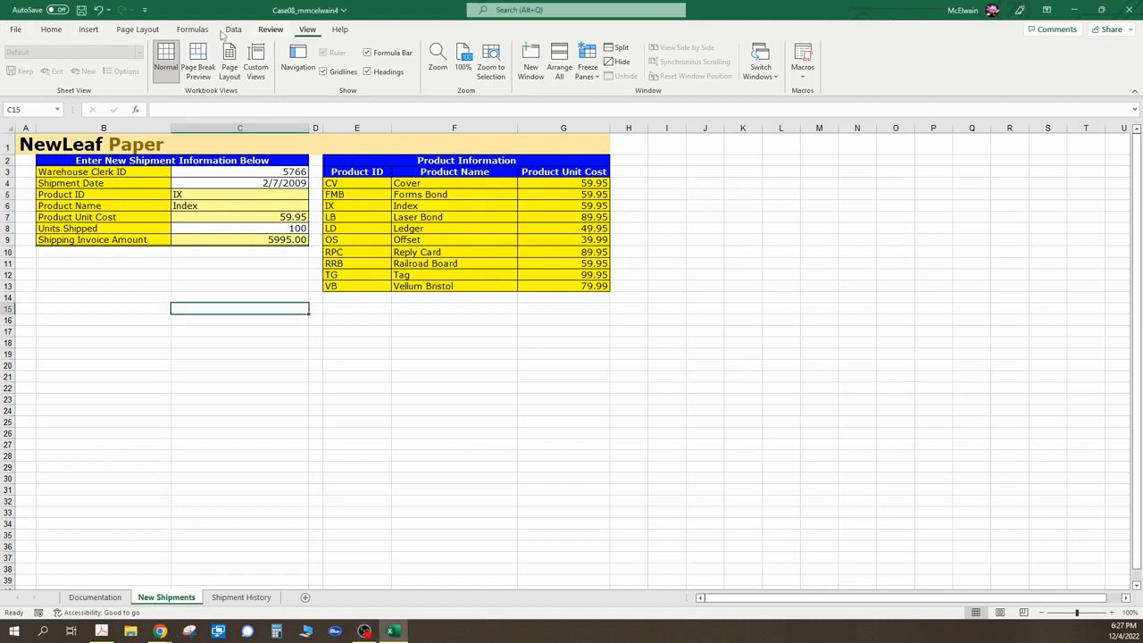
- Start recording a new macro named NewShipment
click(270, 30)
click(306, 31)
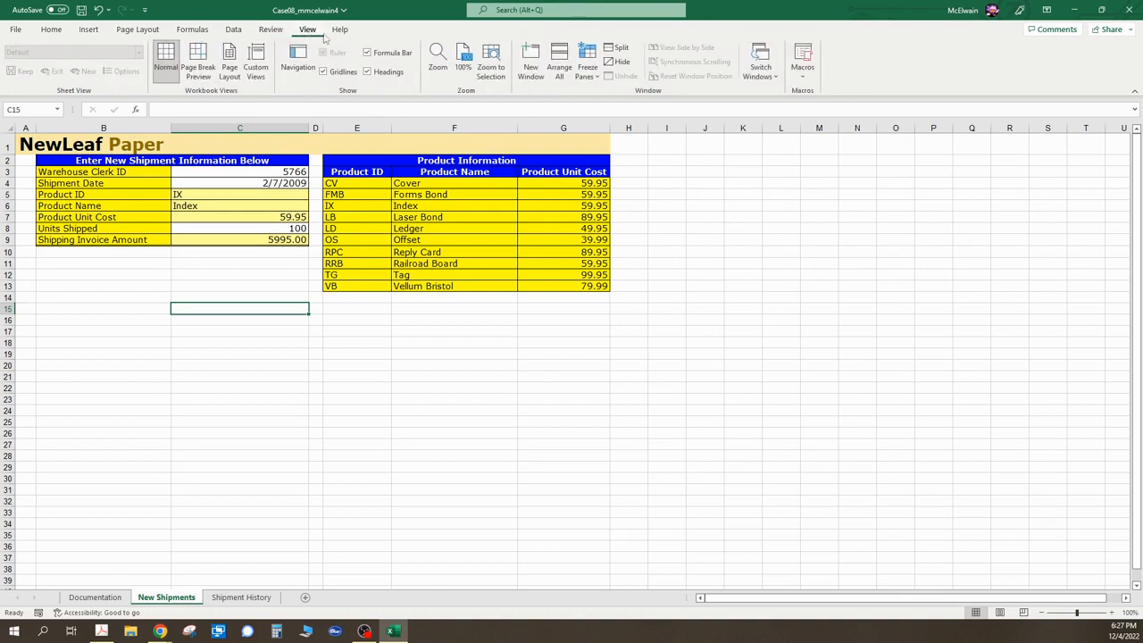
click(805, 78)
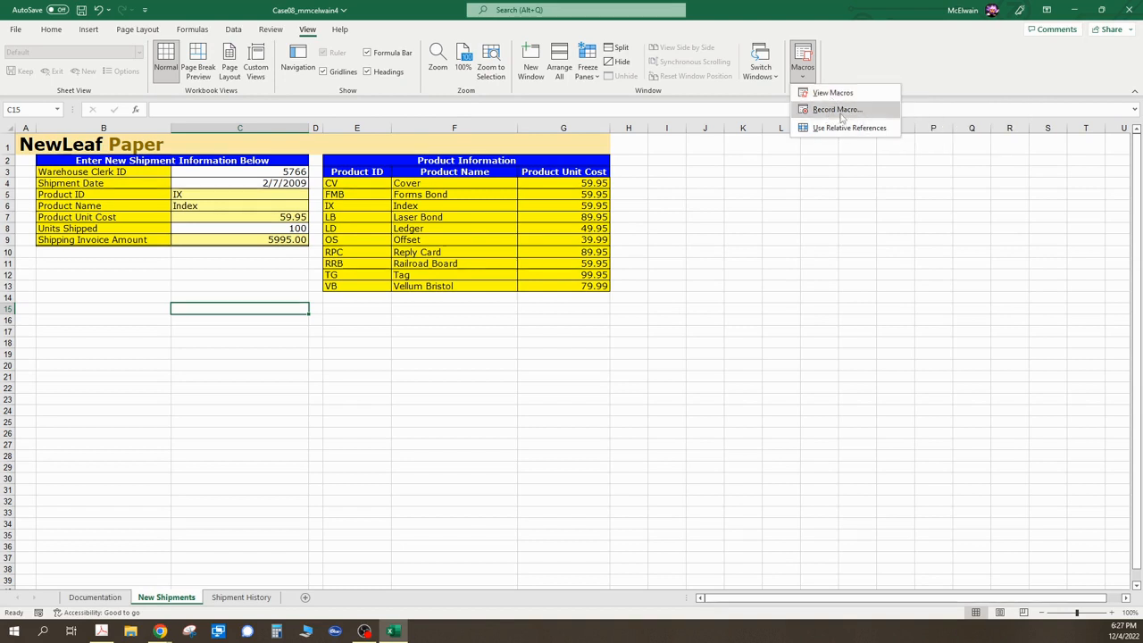
click(838, 110)
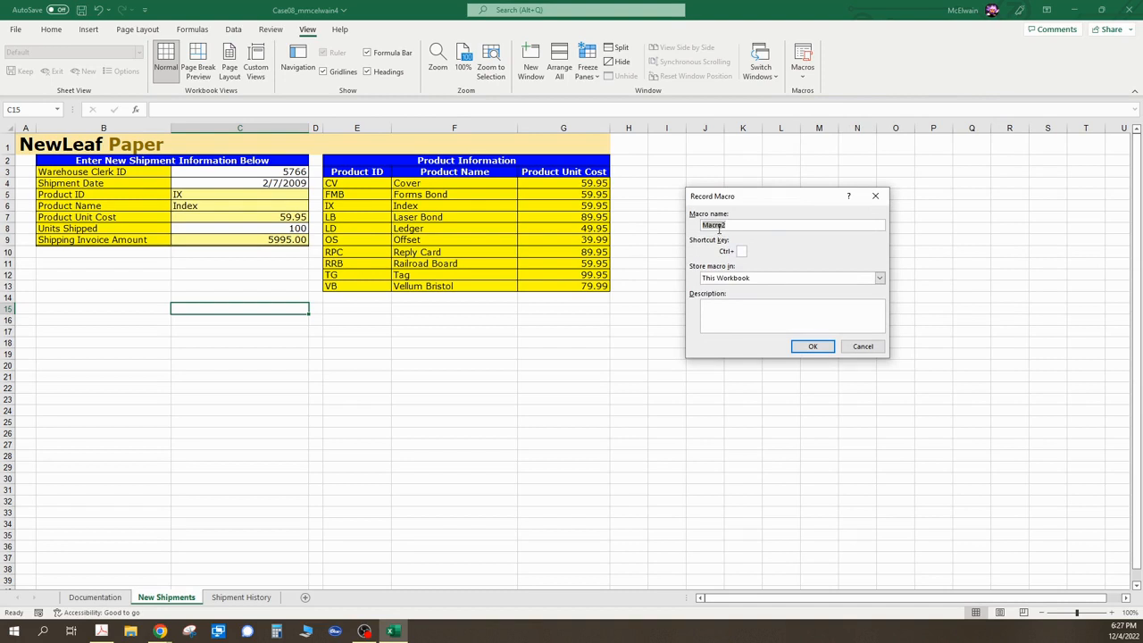
text(NewShi)
text(pme)
text(en)
click(813, 347)
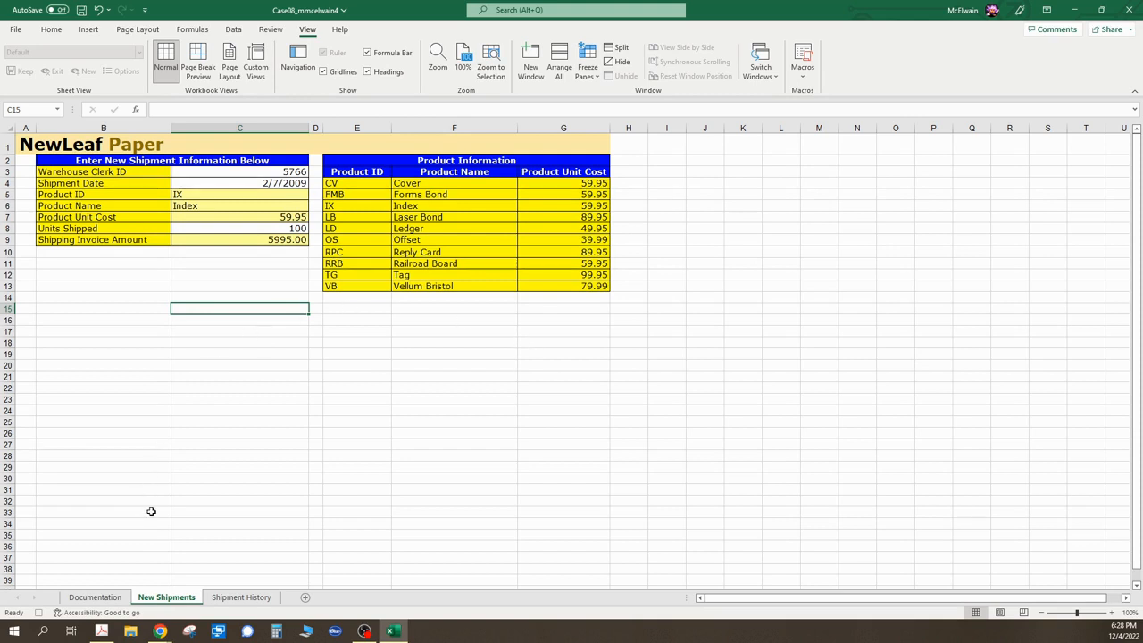
- Insert a blank row above the first shipment record on the Shipment History sheet
click(240, 598)
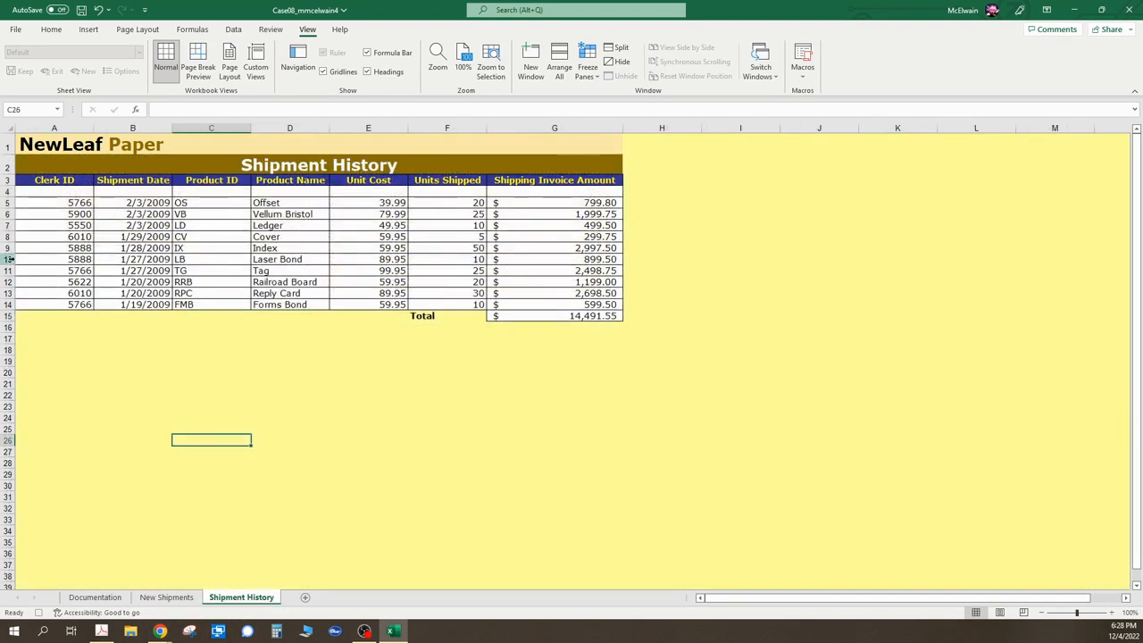
click(5, 203)
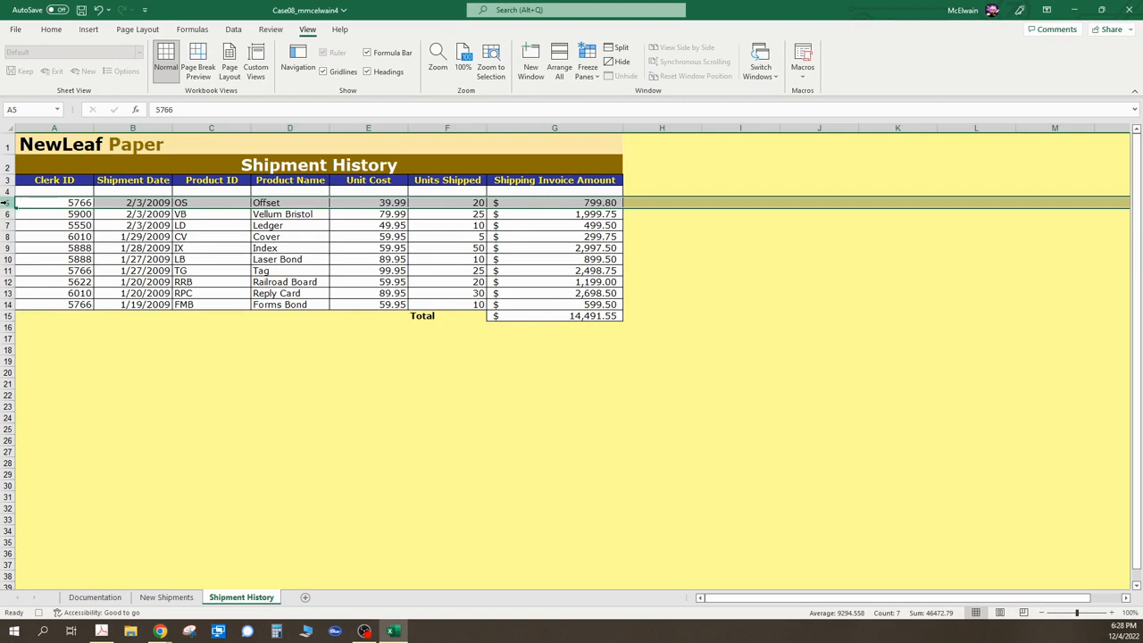
right_click(6, 202)
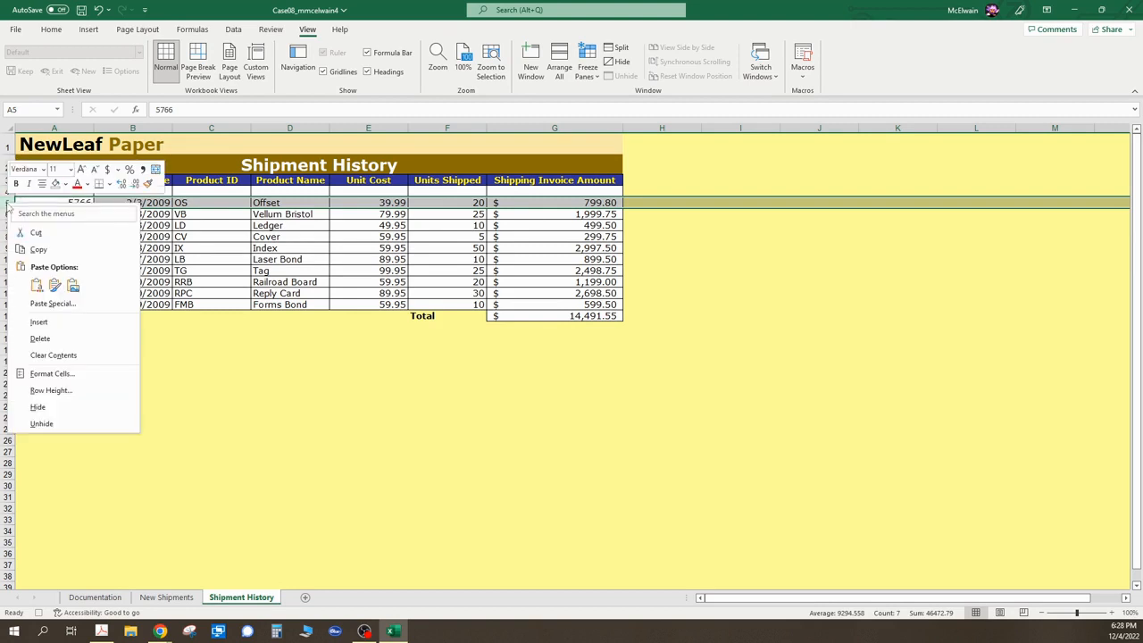
click(44, 324)
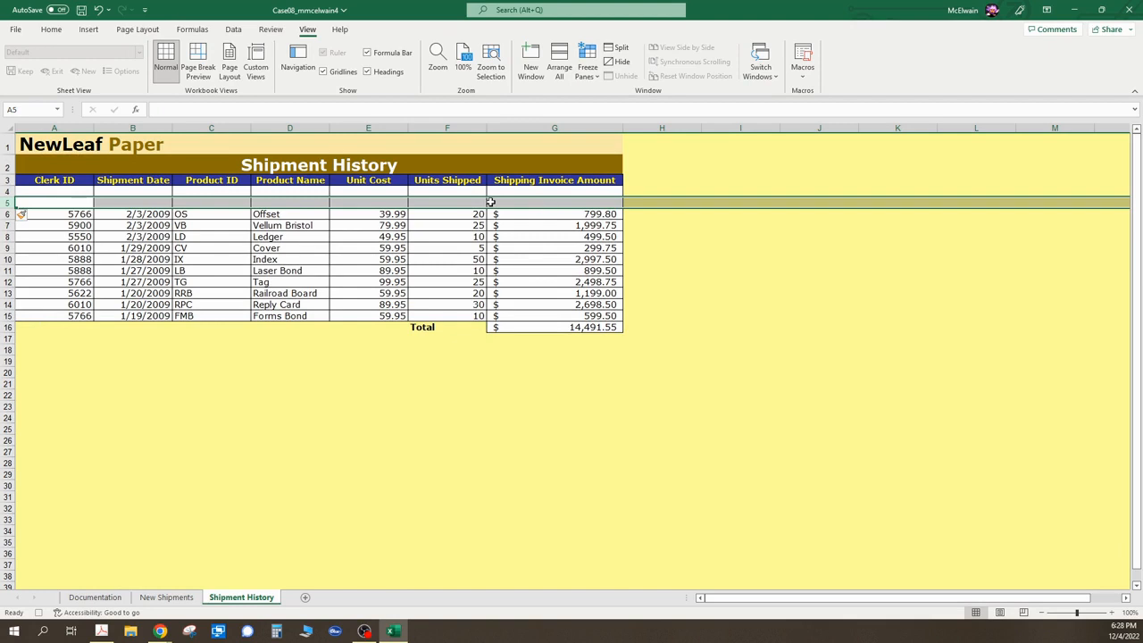
- Copy the new shipment entries in C3:C9 on the New Shipments sheet
click(170, 596)
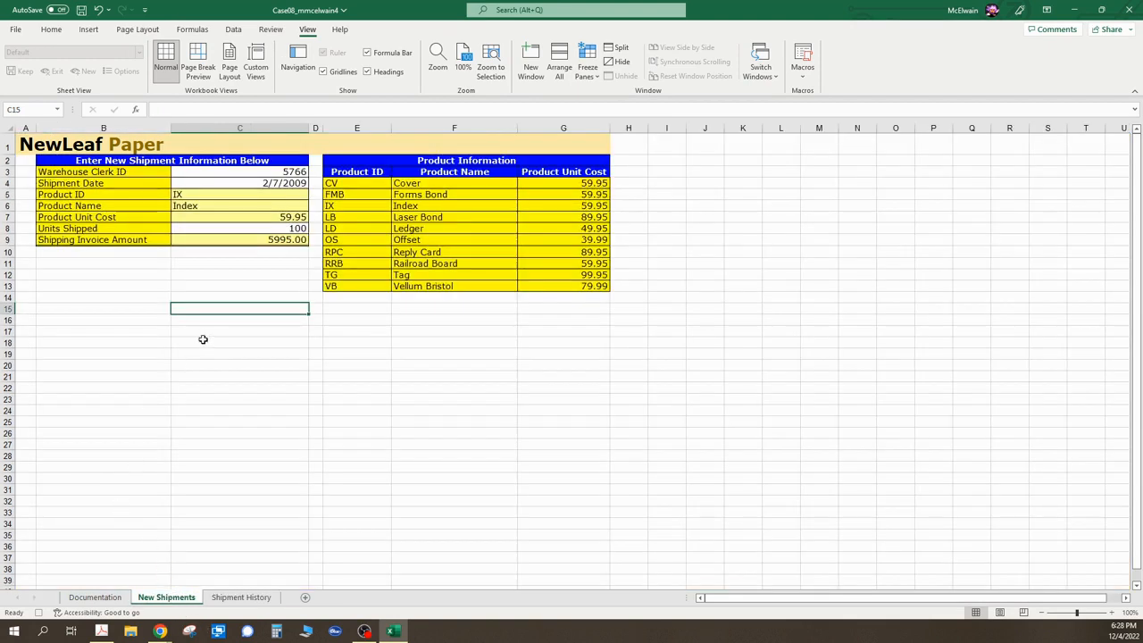
drag(193, 172, 194, 239)
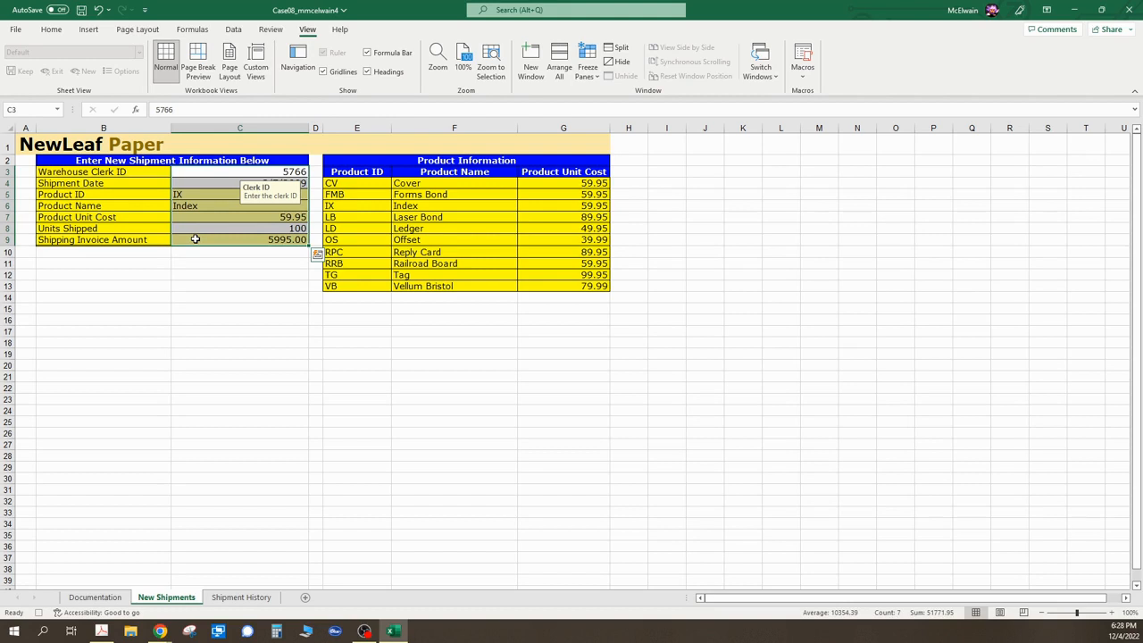
right_click(195, 239)
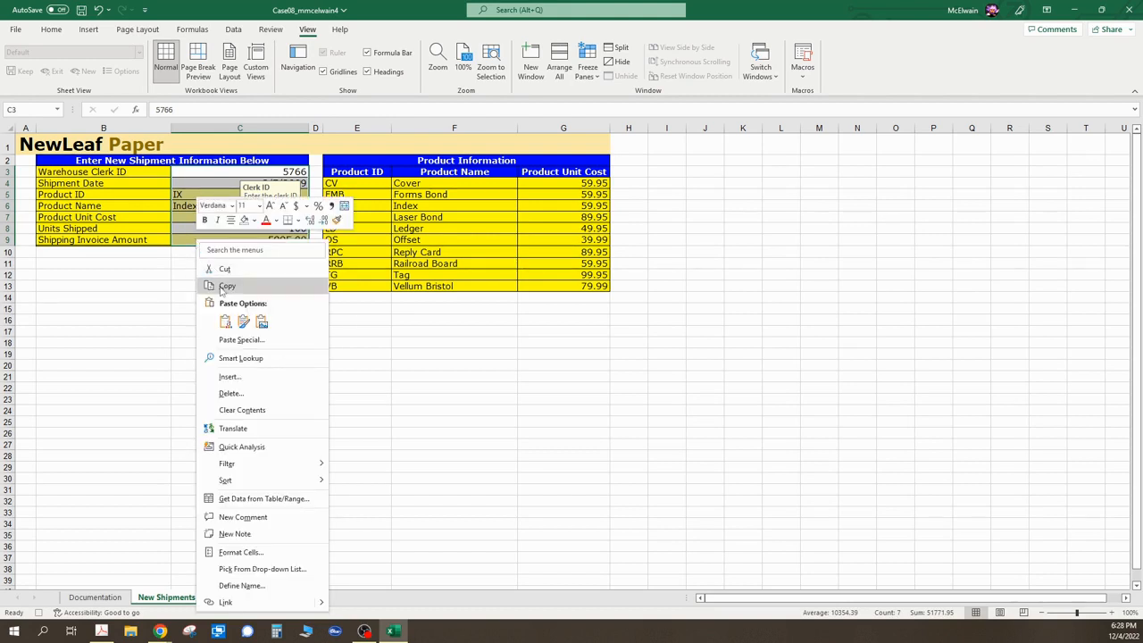
click(225, 286)
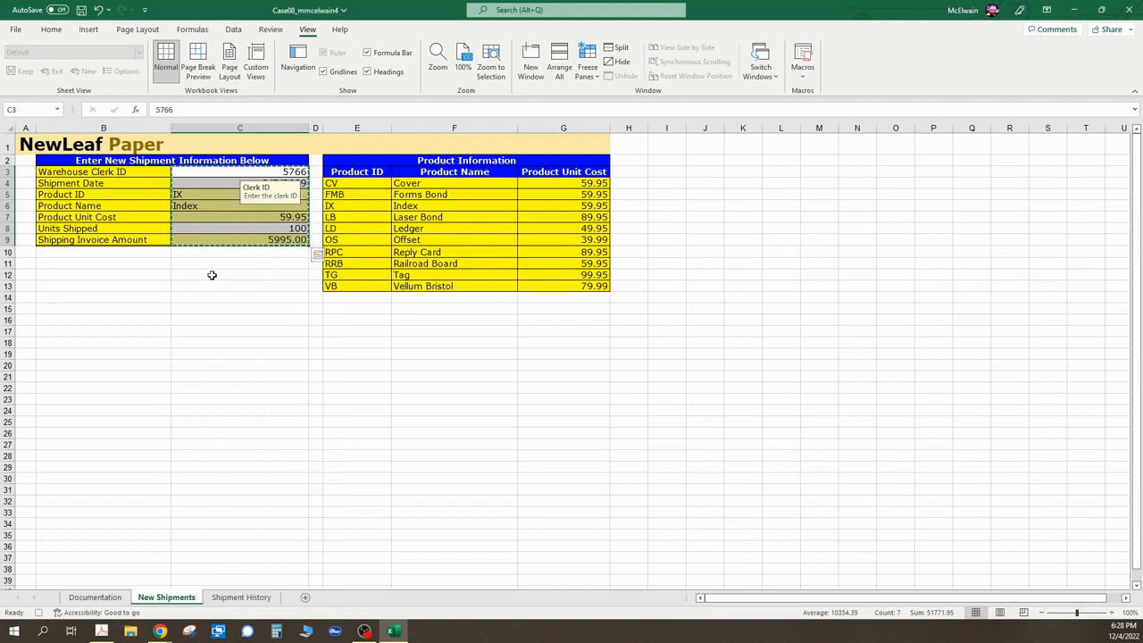
- Paste the copied entries as transposed values into the blank row 5 on Shipment History
click(241, 596)
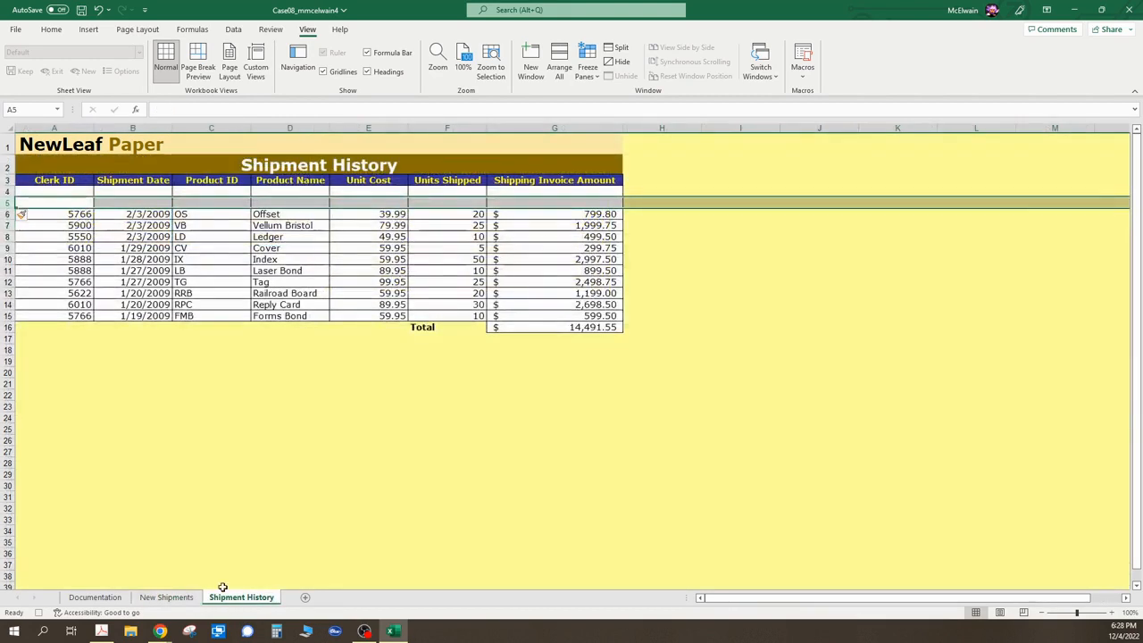
click(57, 204)
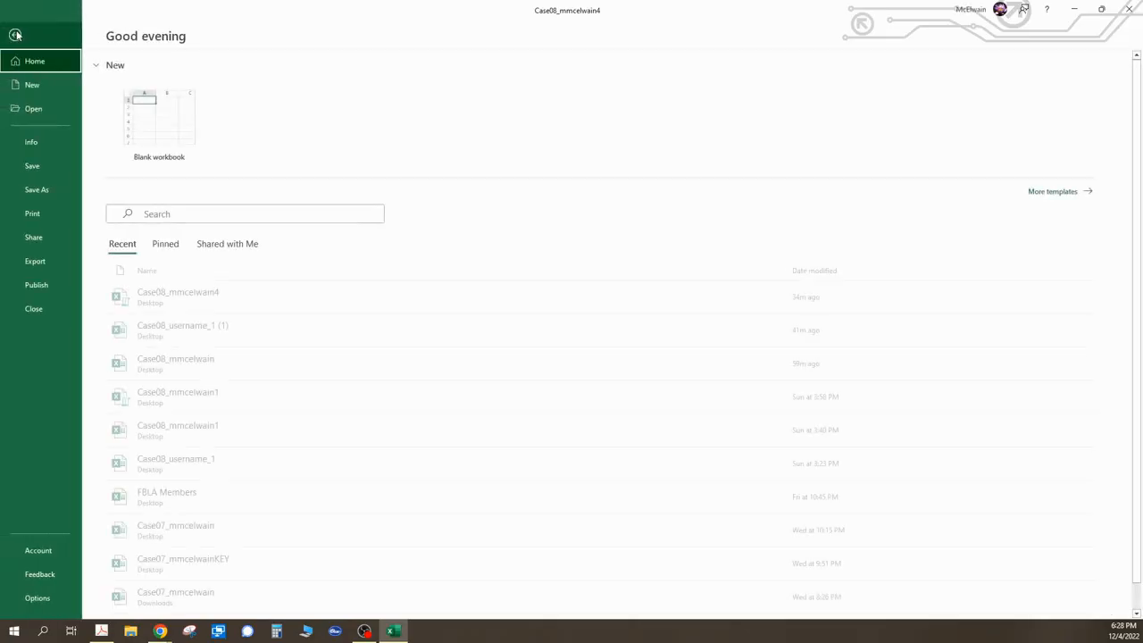
click(15, 30)
click(16, 33)
click(50, 31)
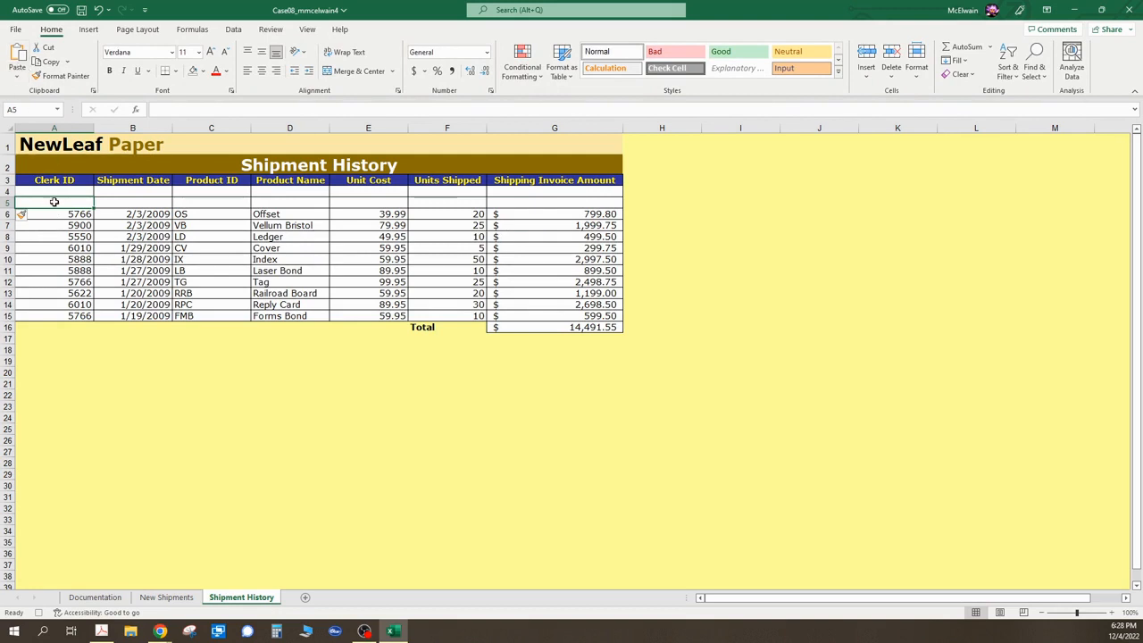
click(17, 80)
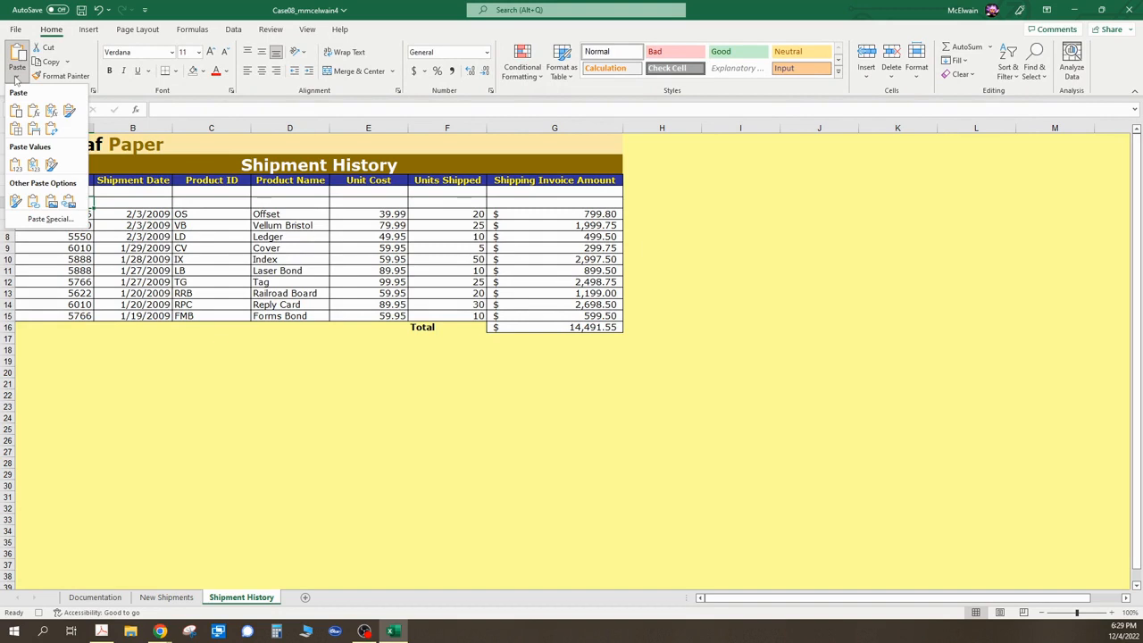
click(48, 220)
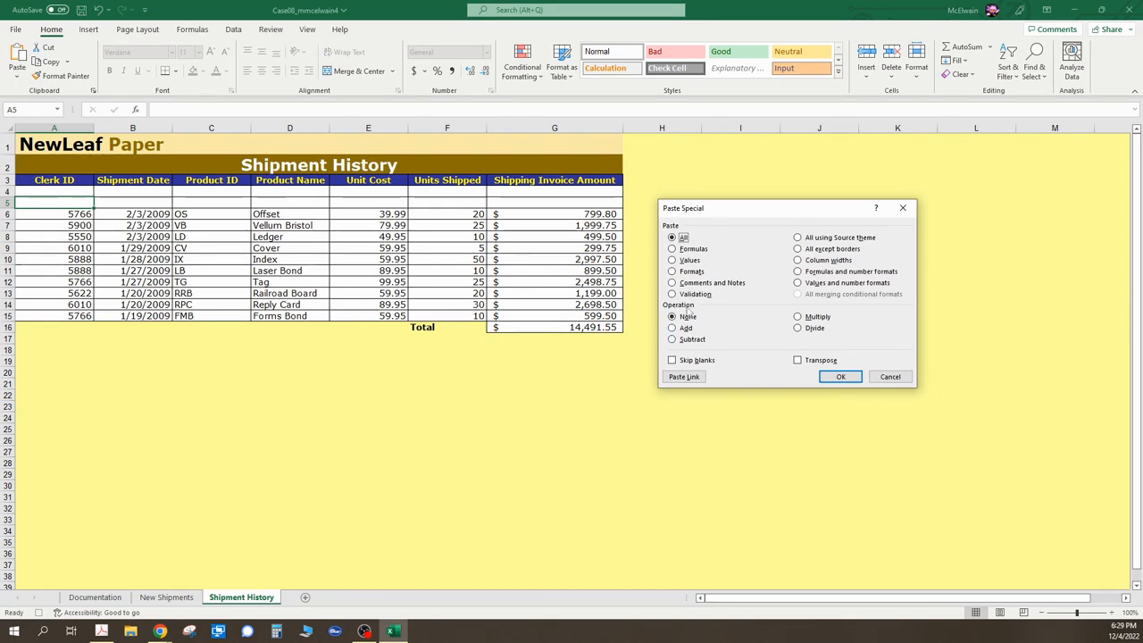
click(673, 260)
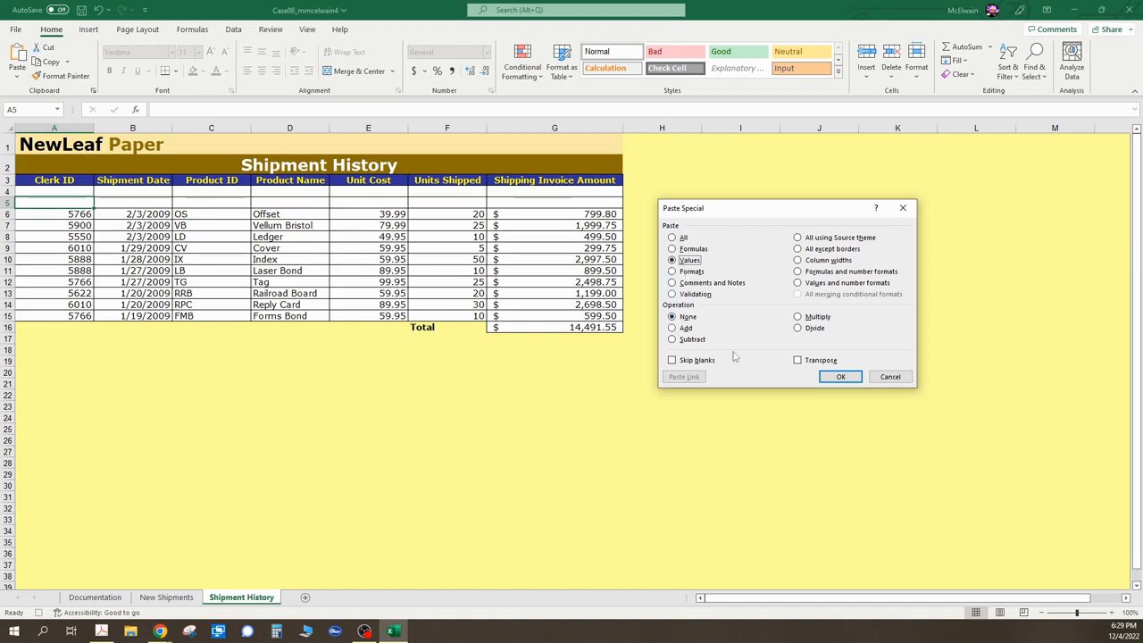
click(799, 361)
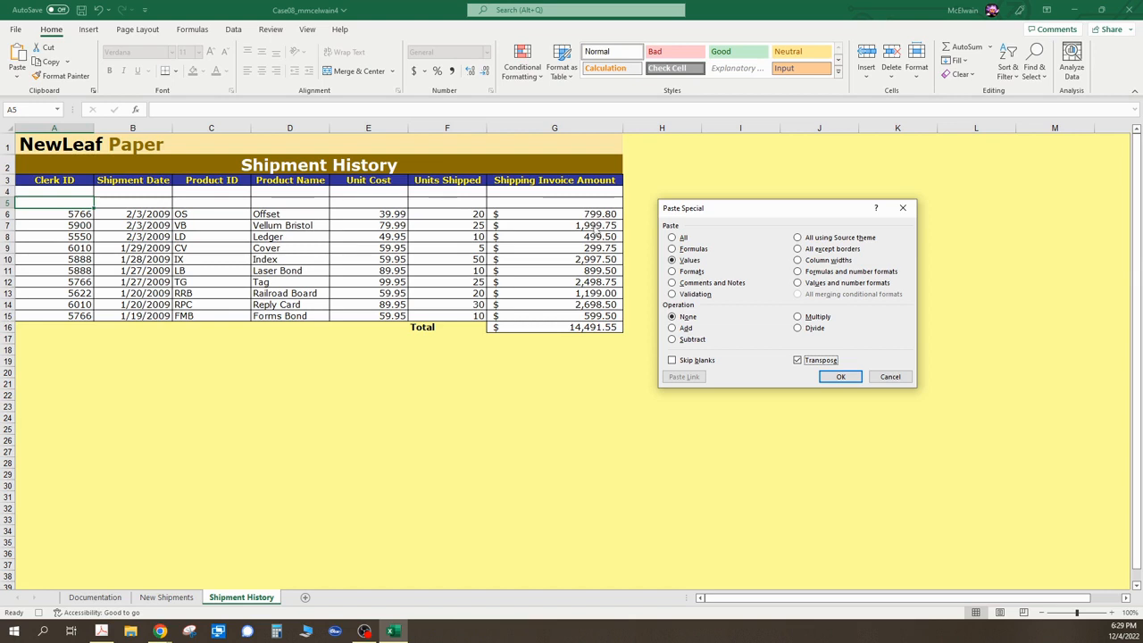
click(840, 377)
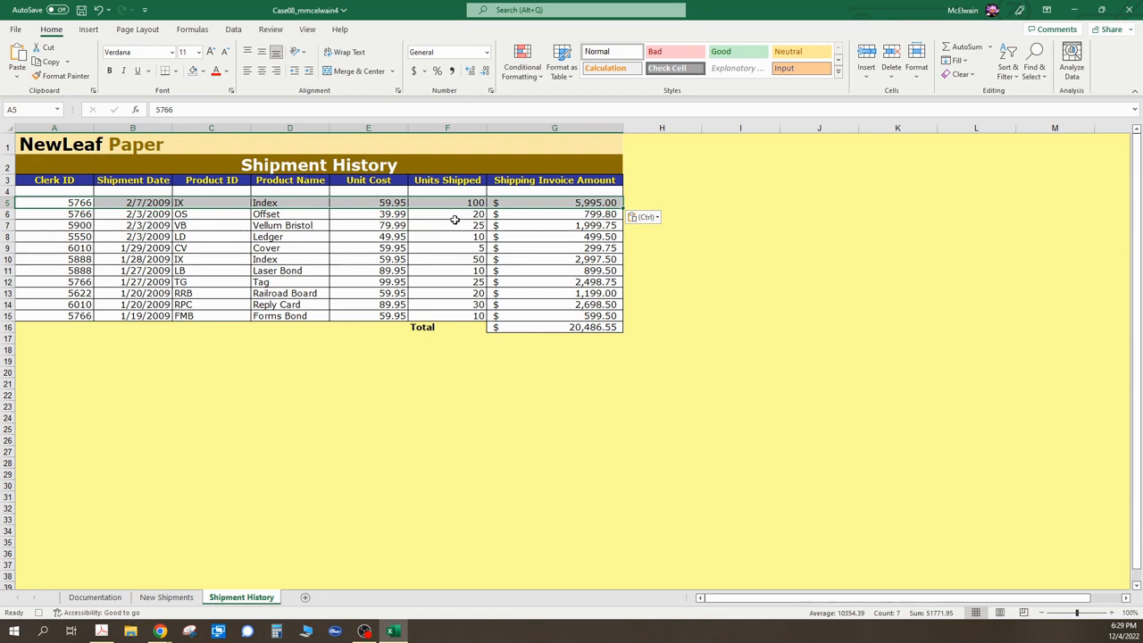
- Clear the clerk ID, shipment date and units shipped entries in C3, C4 and C8 on New Shipments
click(166, 597)
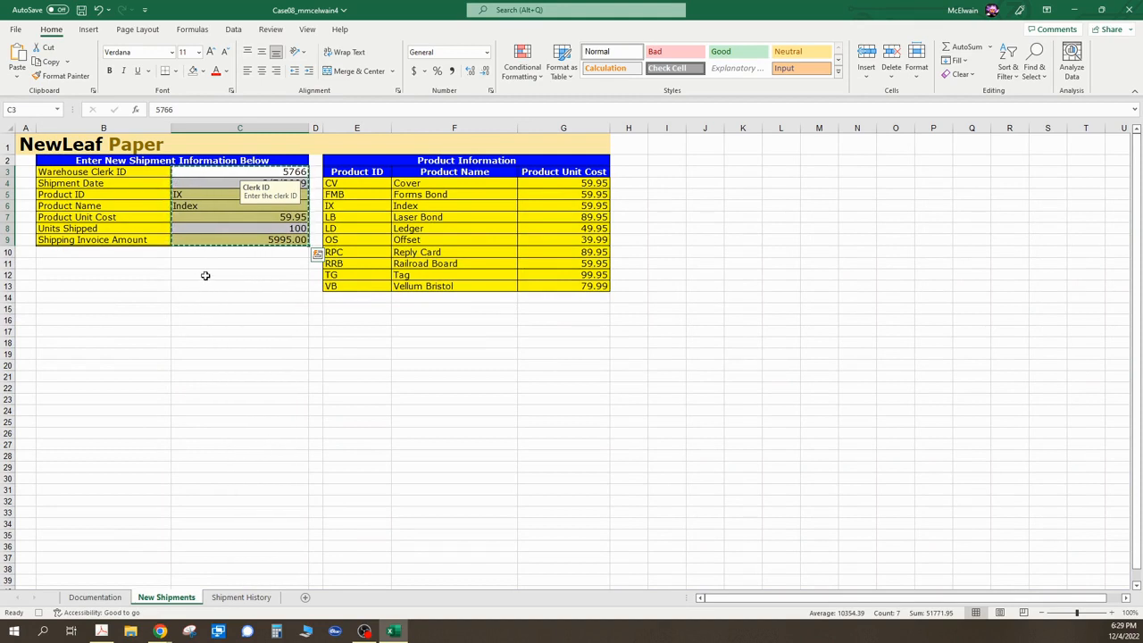
click(246, 274)
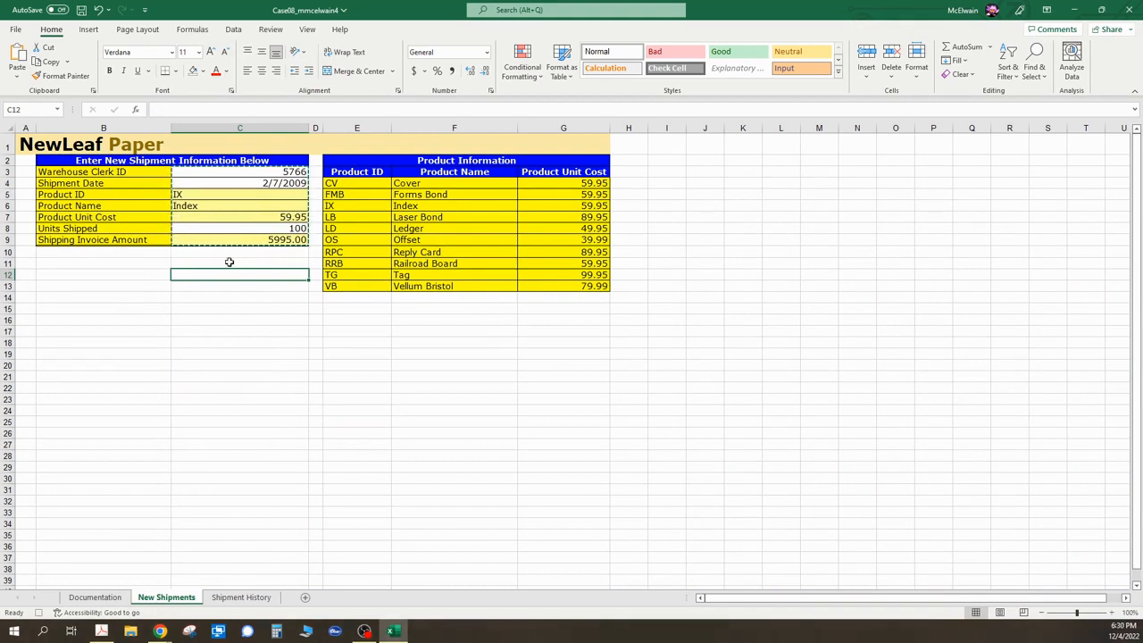
key(Escape)
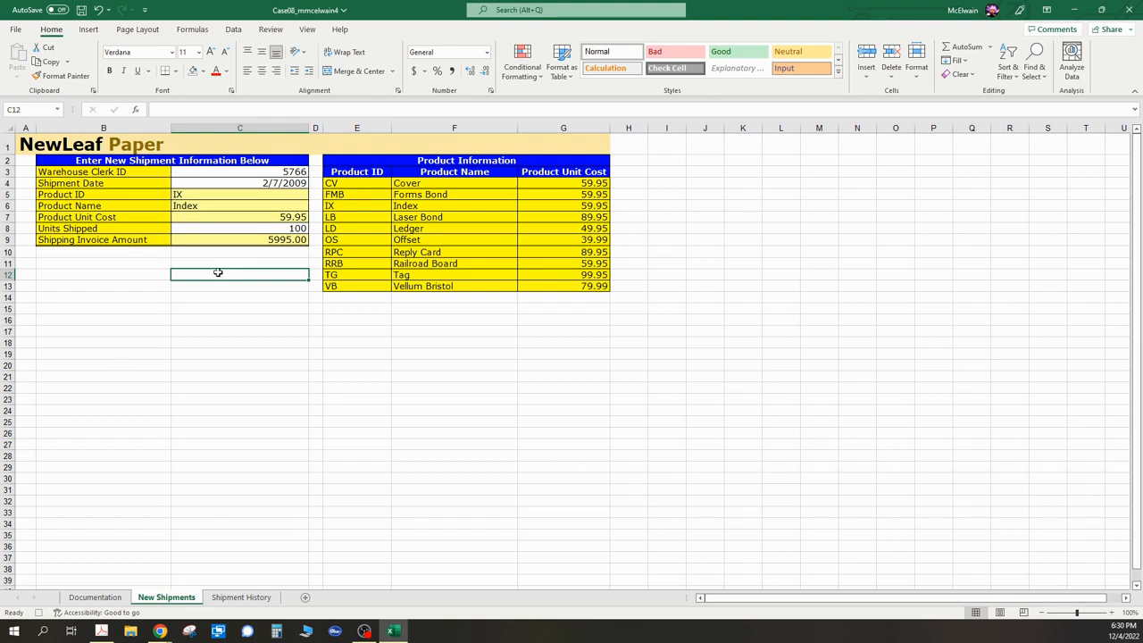
click(265, 171)
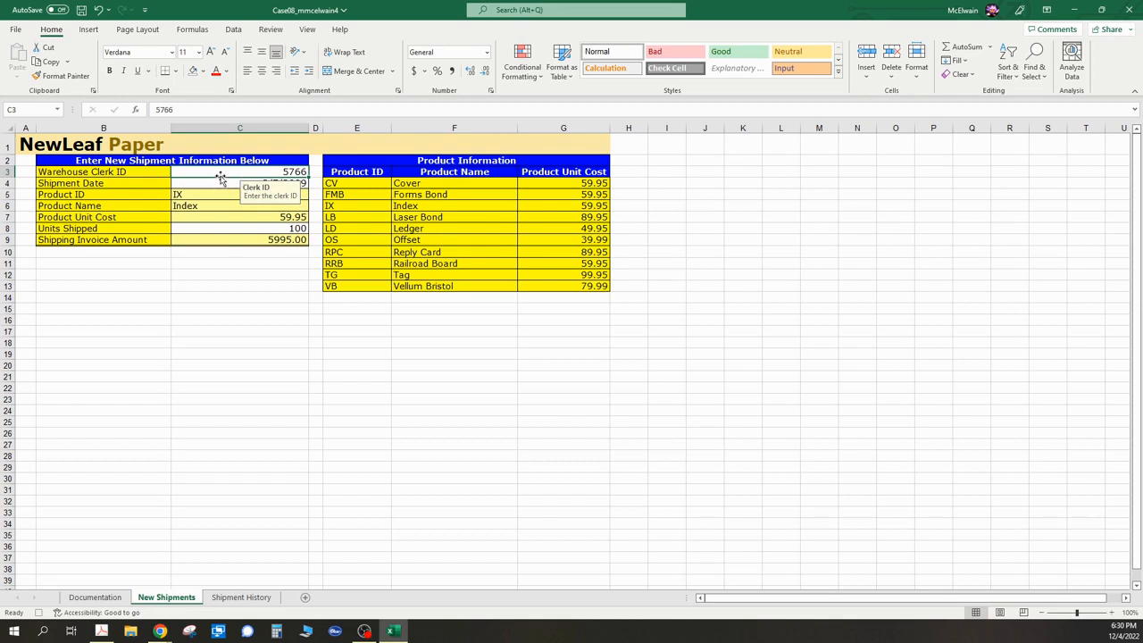
key(Delete)
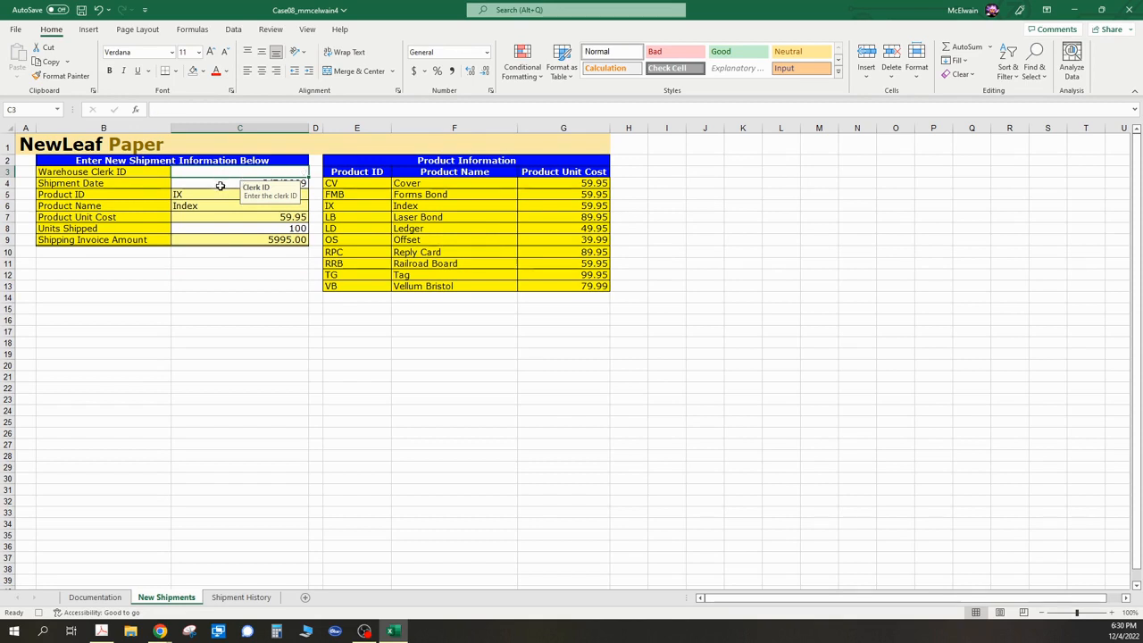
click(221, 185)
key(Delete)
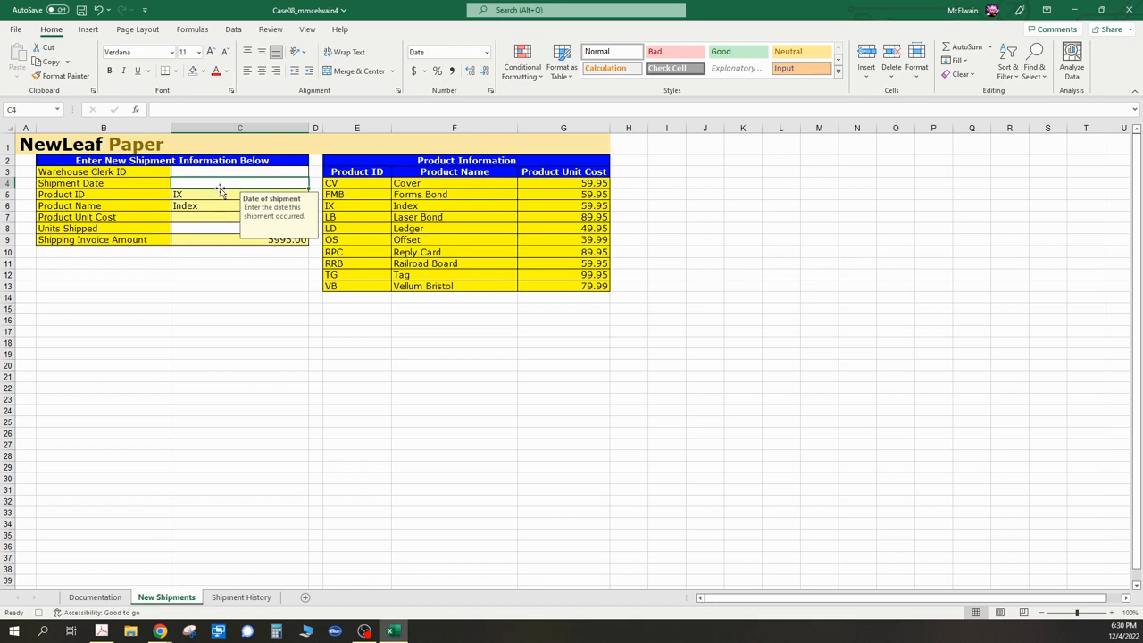
click(200, 227)
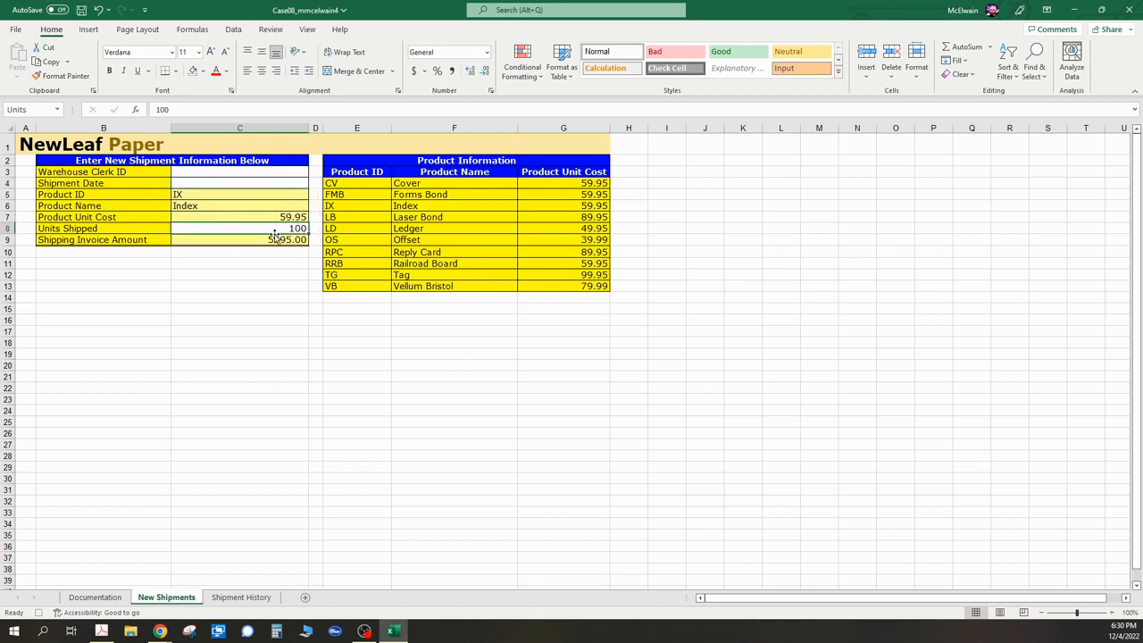
key(Delete)
- Clear the product ID in C5 and select cell C15
click(207, 206)
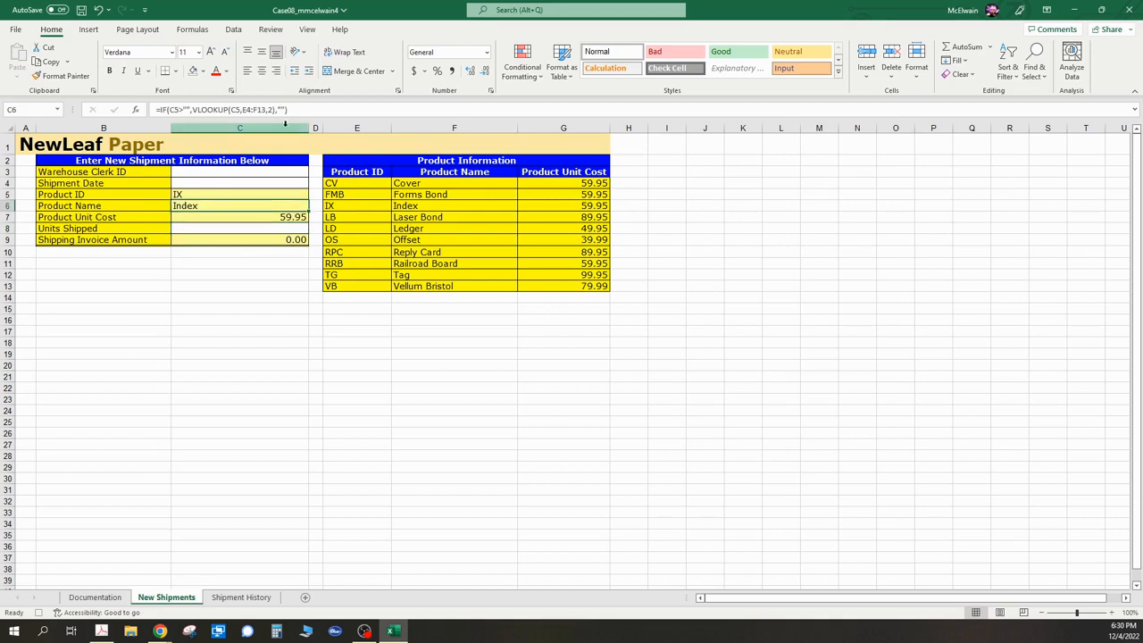
click(238, 216)
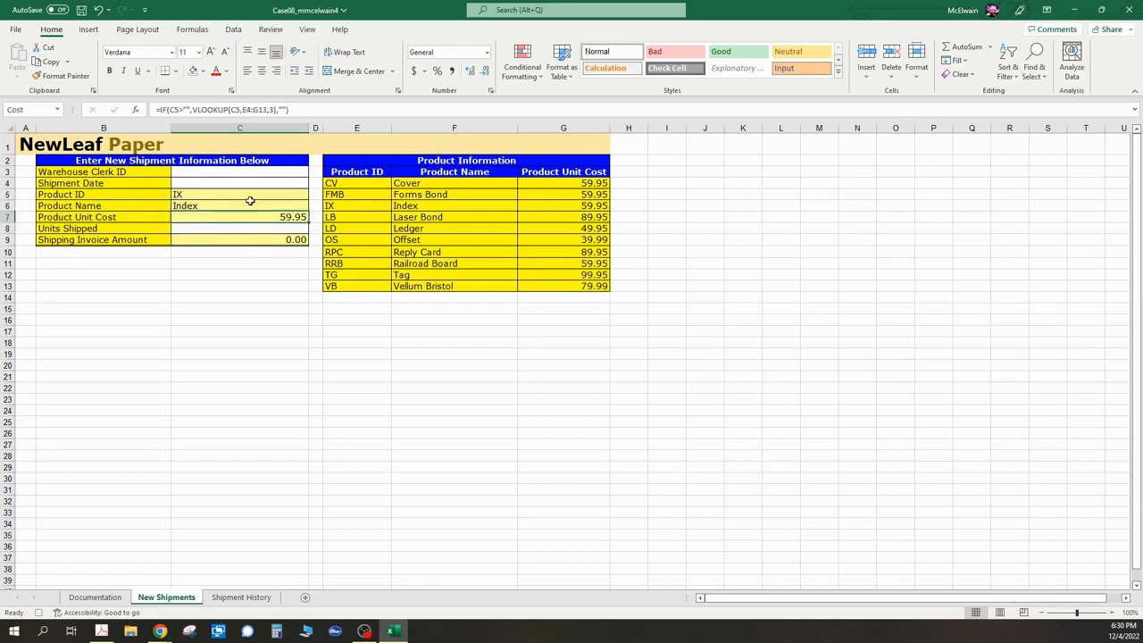
click(250, 240)
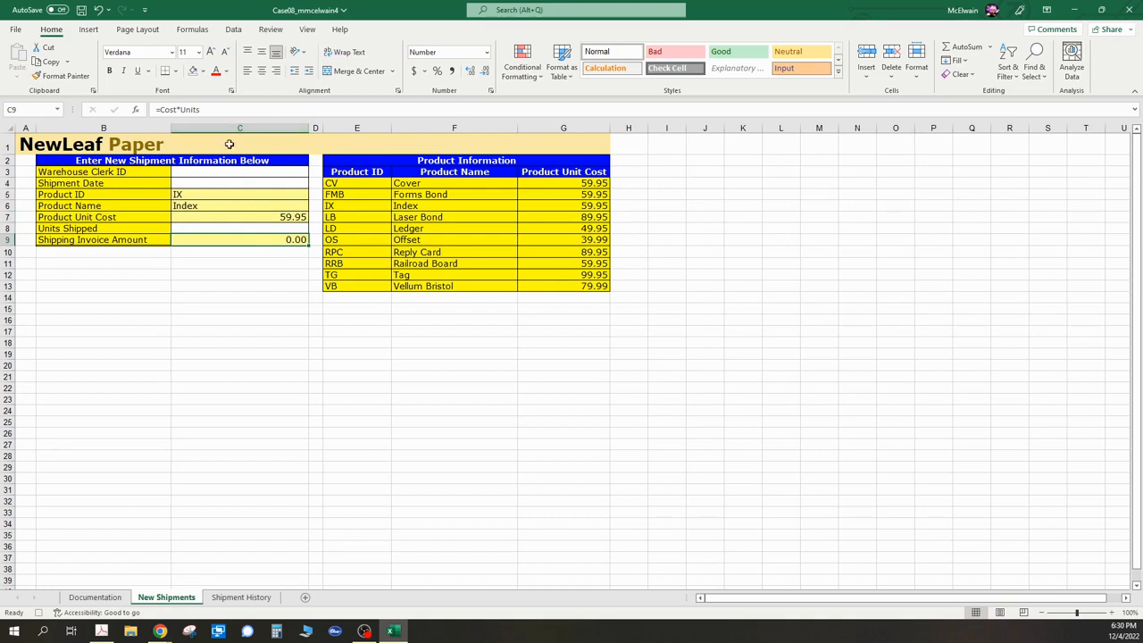
click(197, 196)
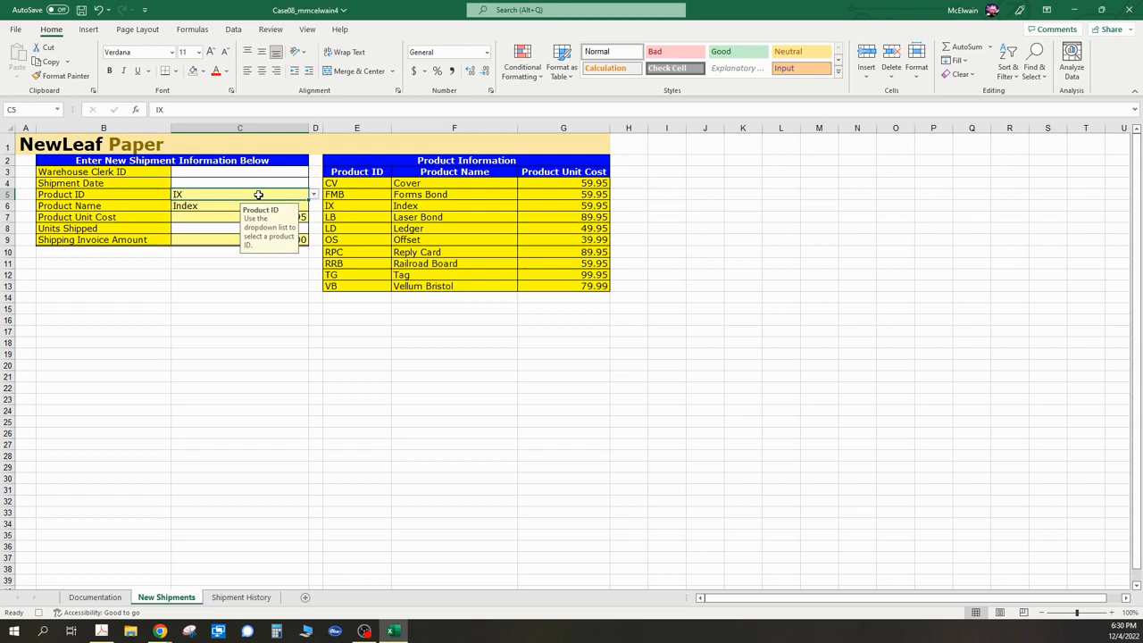
key(BackSpace)
click(230, 309)
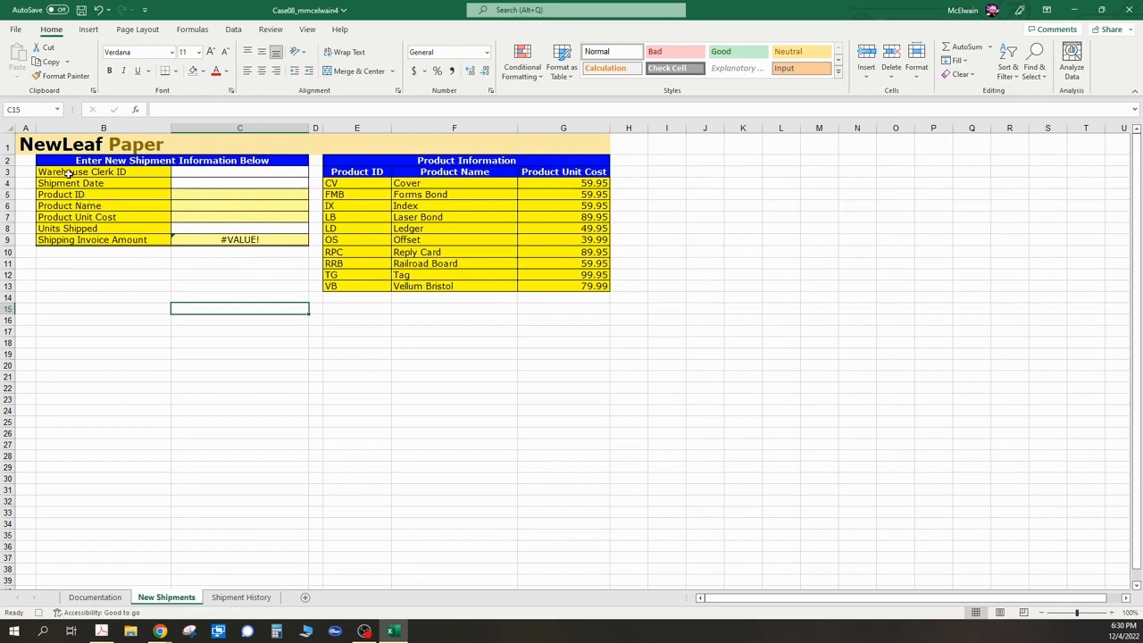
- Stop recording the macro
click(307, 29)
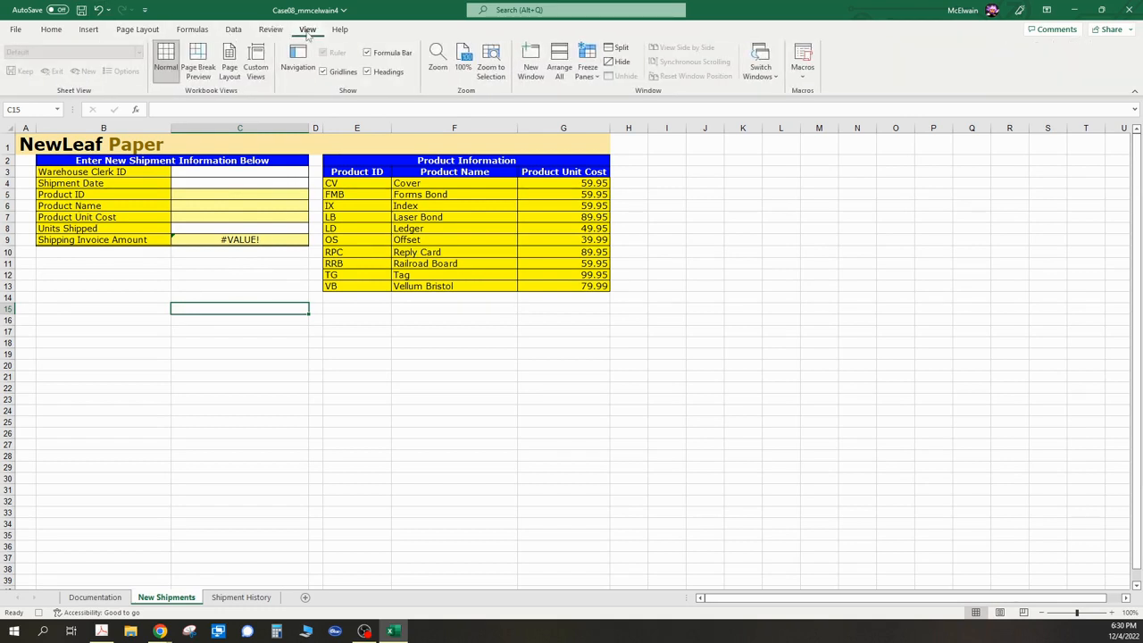
click(807, 81)
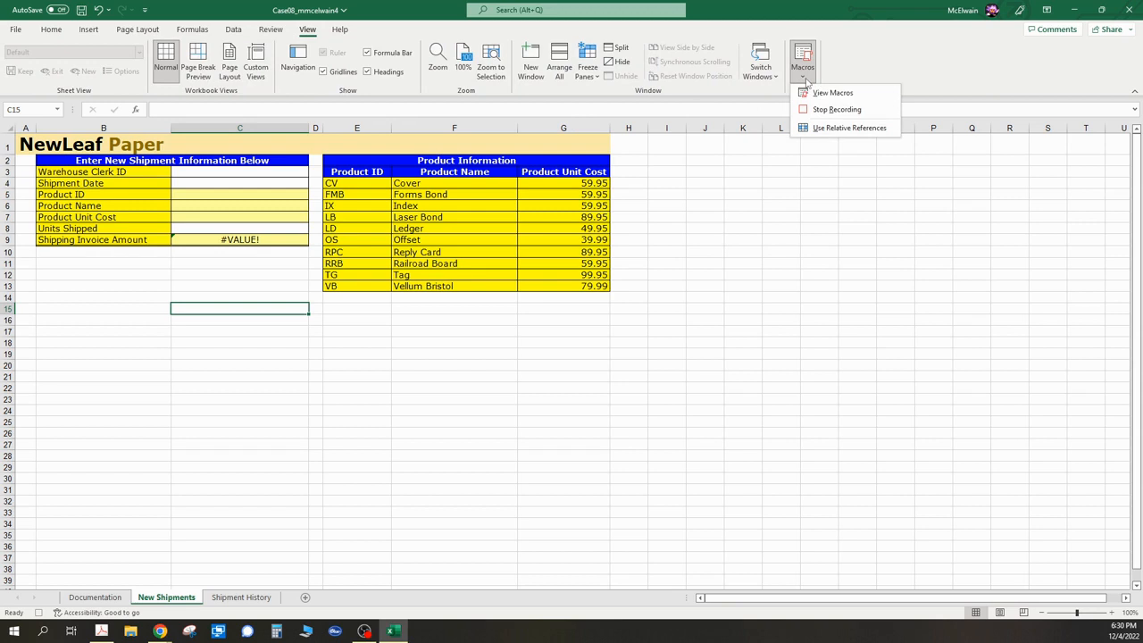
click(844, 110)
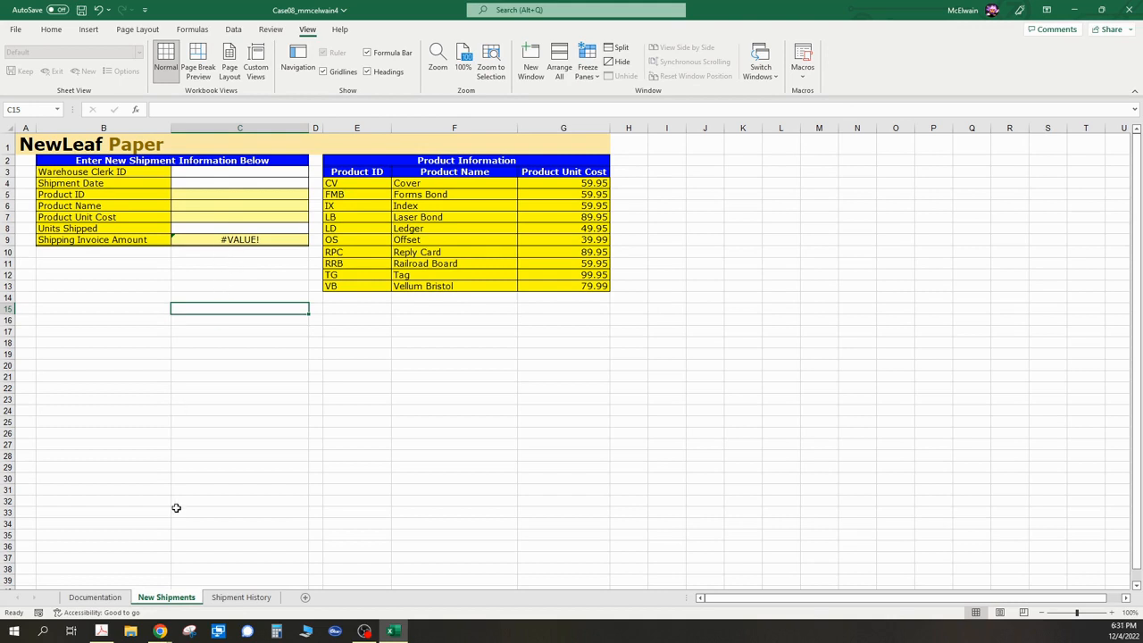
- Draw a rectangle about 2.39 in wide and 0.4 in tall below the invoice amount on New Shipments, and apply a gray-blue shape style
click(241, 597)
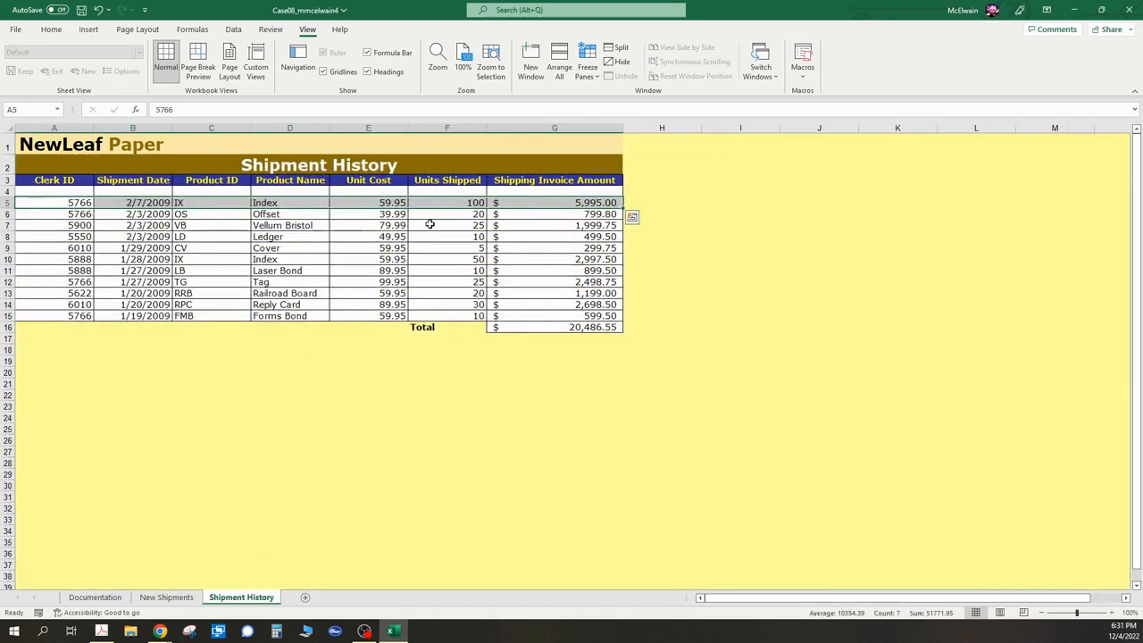
click(169, 597)
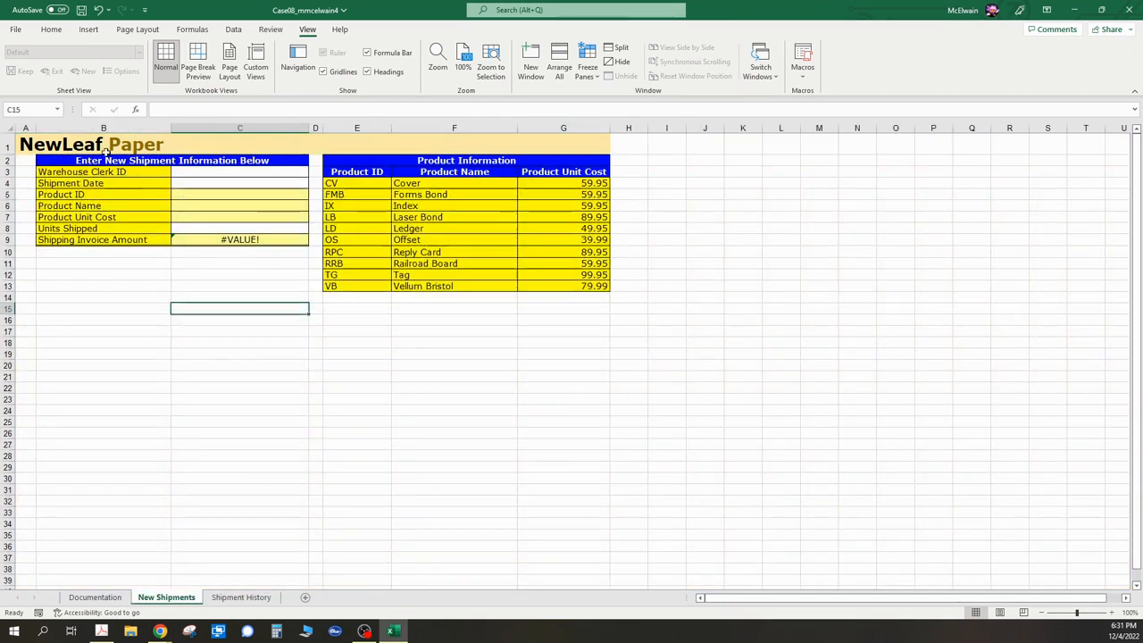
click(89, 30)
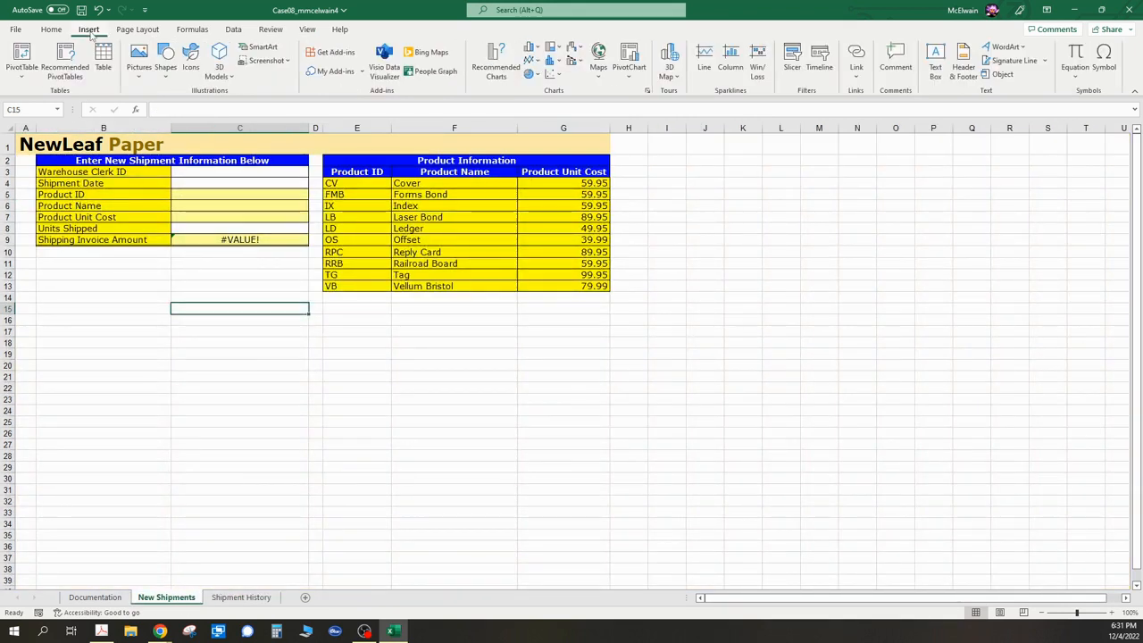
click(167, 77)
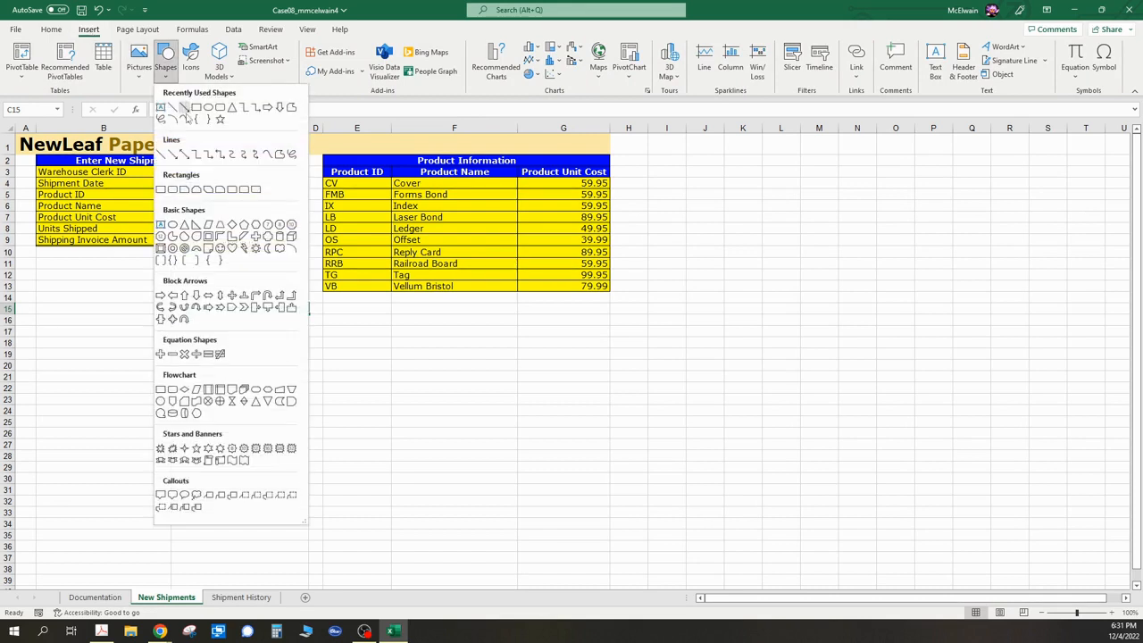
click(160, 189)
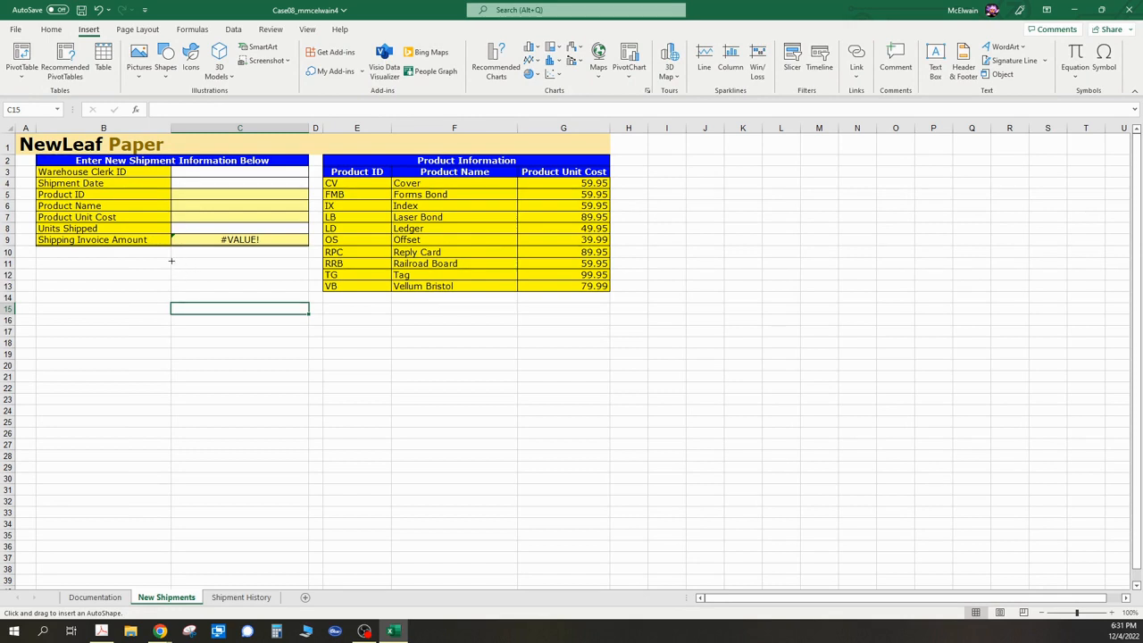
drag(170, 258, 307, 281)
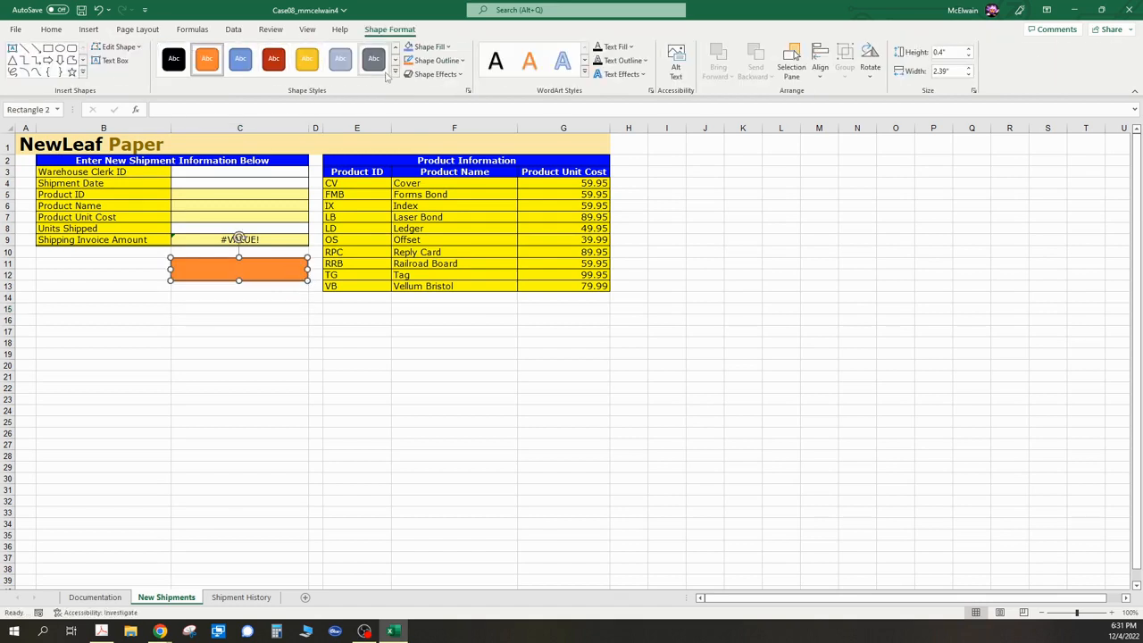
click(347, 70)
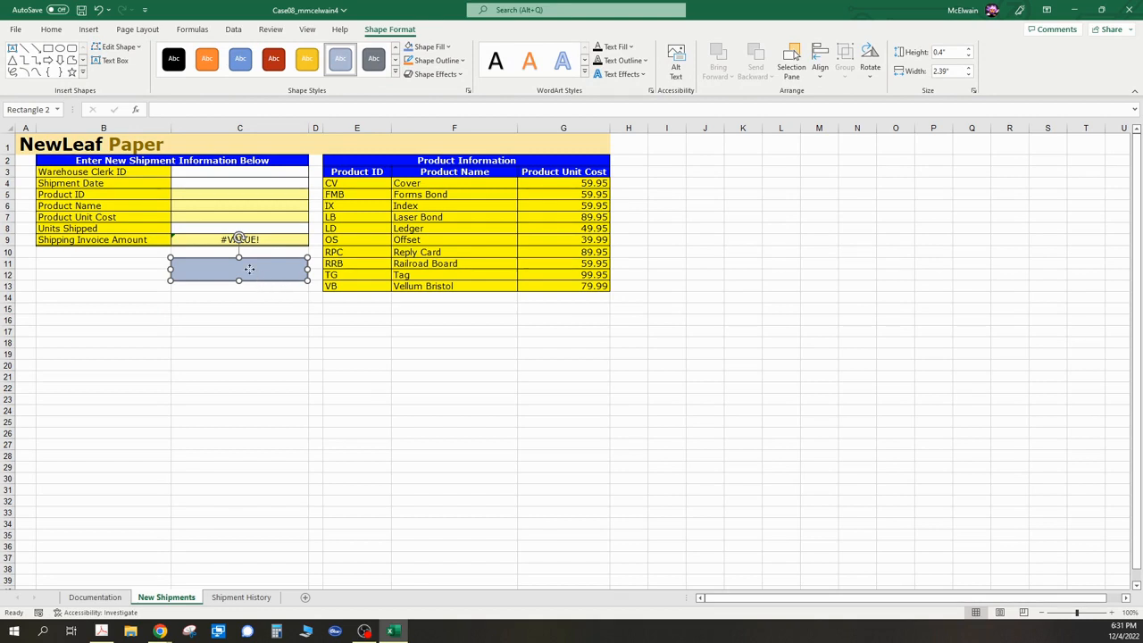
- Label the rectangle Record New Shipment and format its text at 16 pt, centered, with a dark font color
right_click(250, 271)
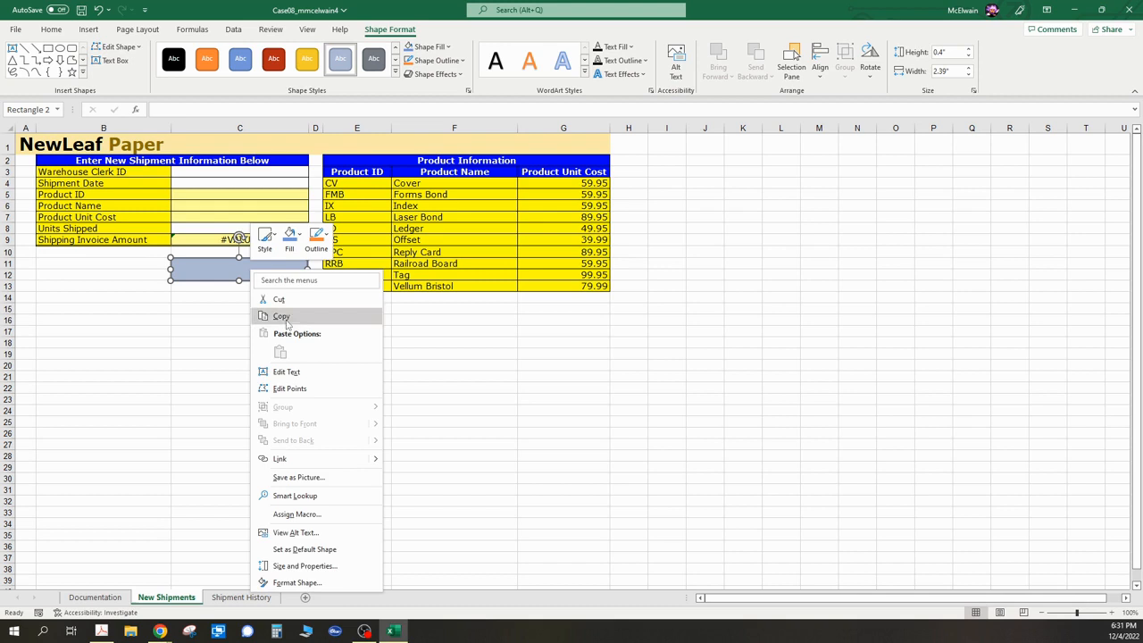
click(302, 372)
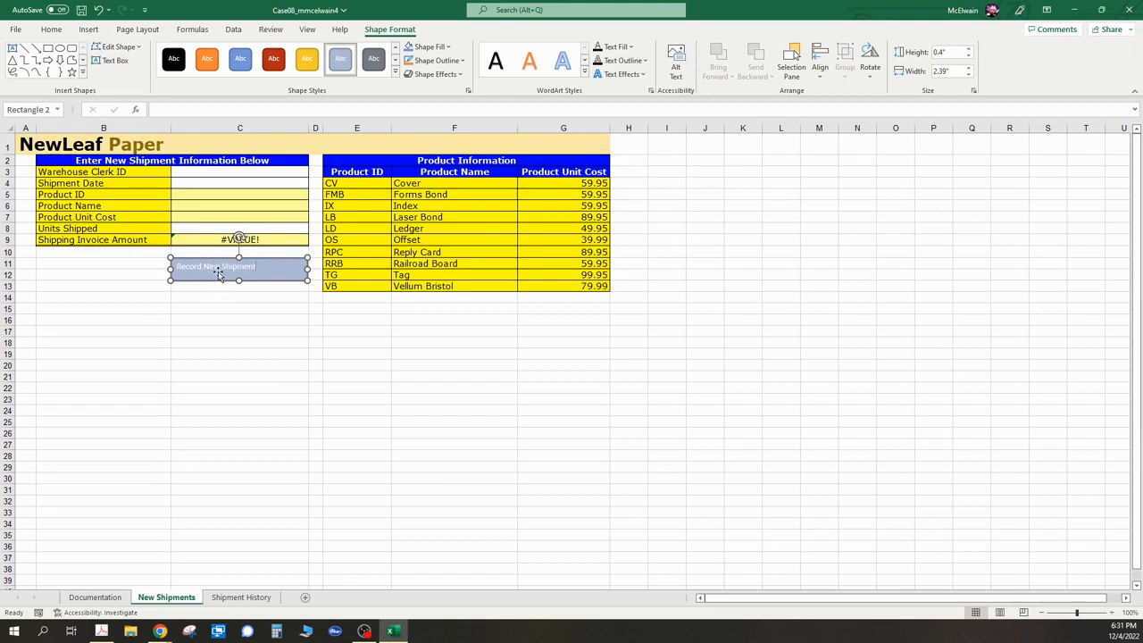
triple_click(218, 266)
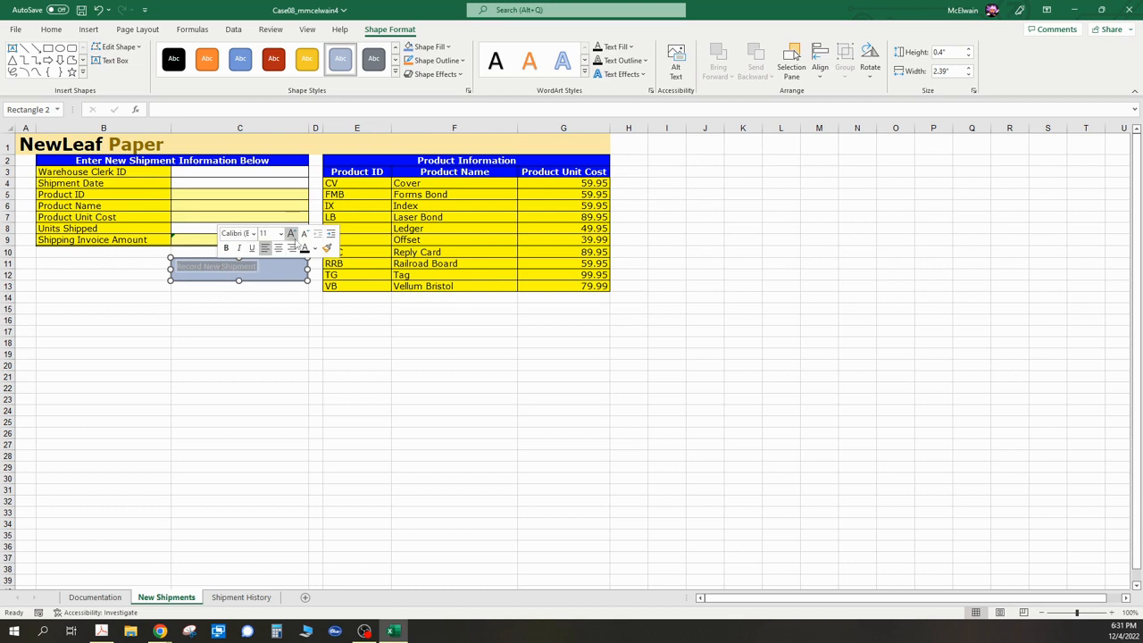
click(280, 234)
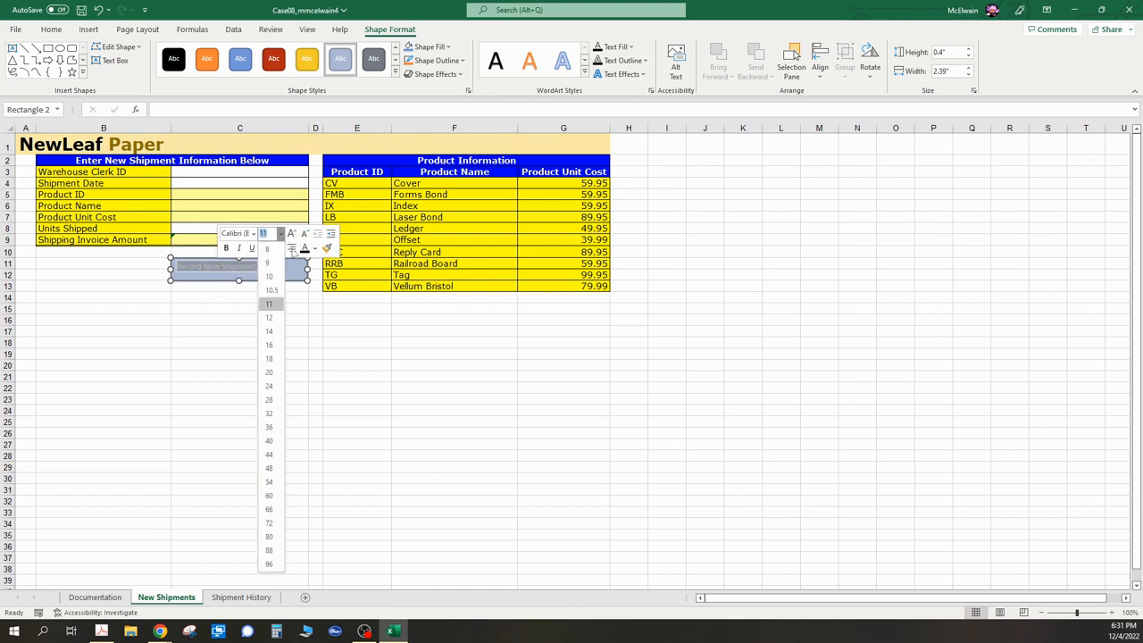
click(273, 346)
click(278, 248)
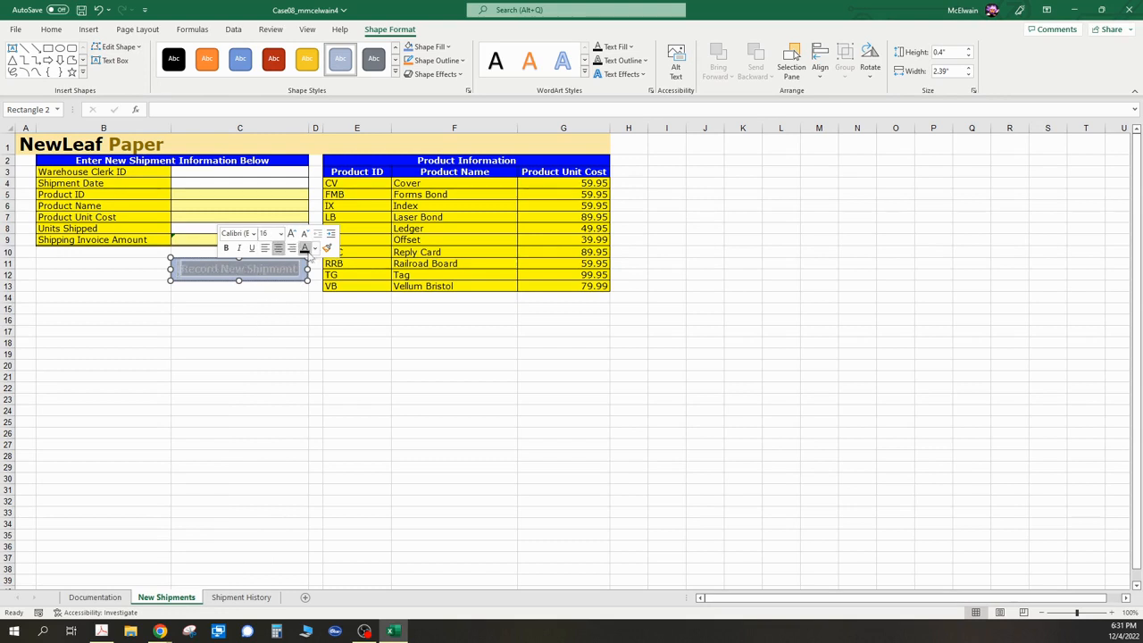
click(304, 248)
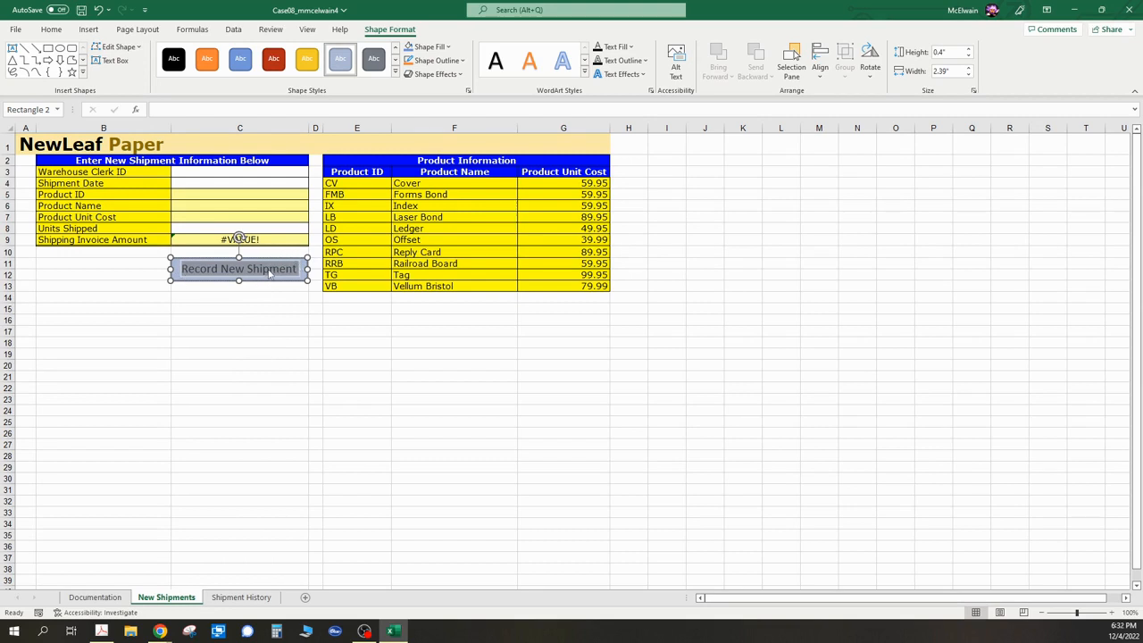
click(257, 345)
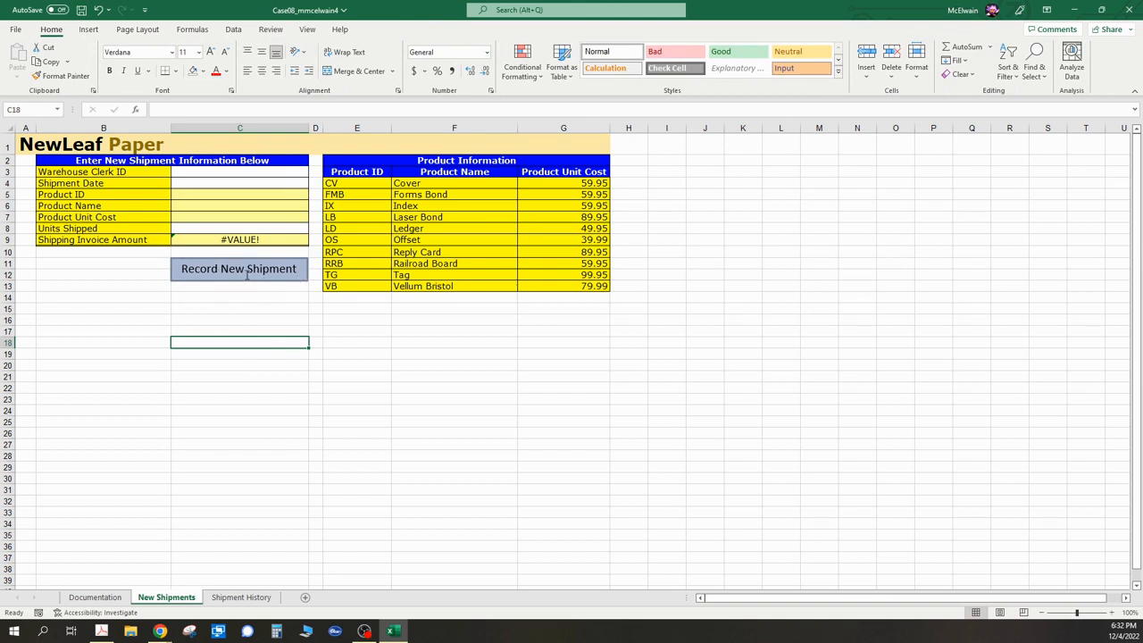
- Assign the NewShipment macro to the Record New Shipment button
click(182, 268)
right_click(180, 262)
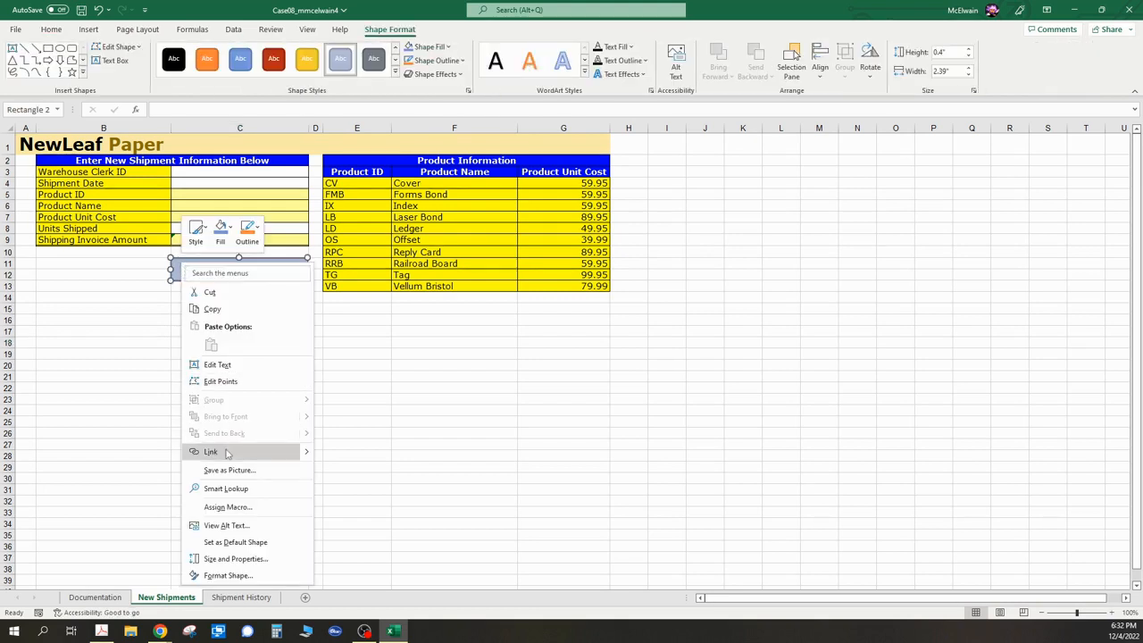
click(250, 510)
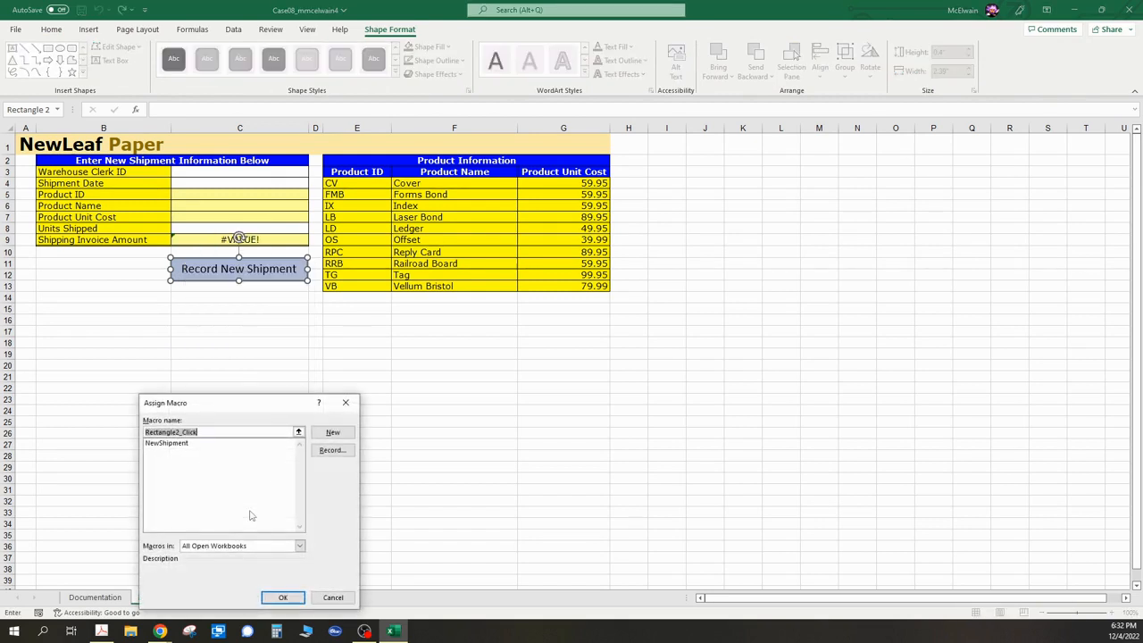
click(180, 445)
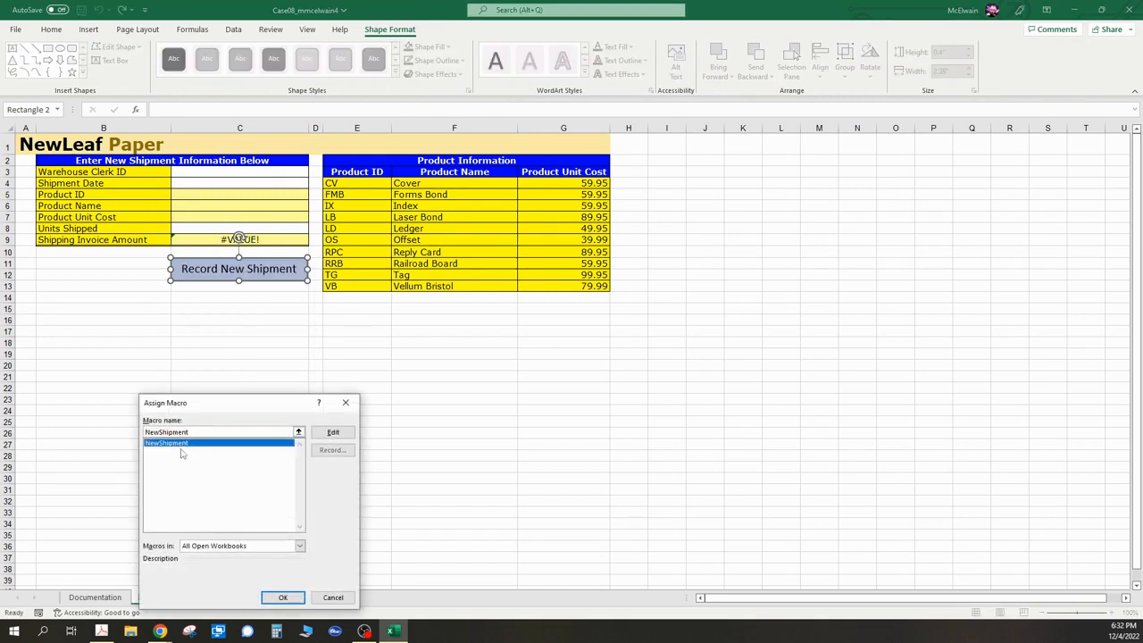
click(282, 597)
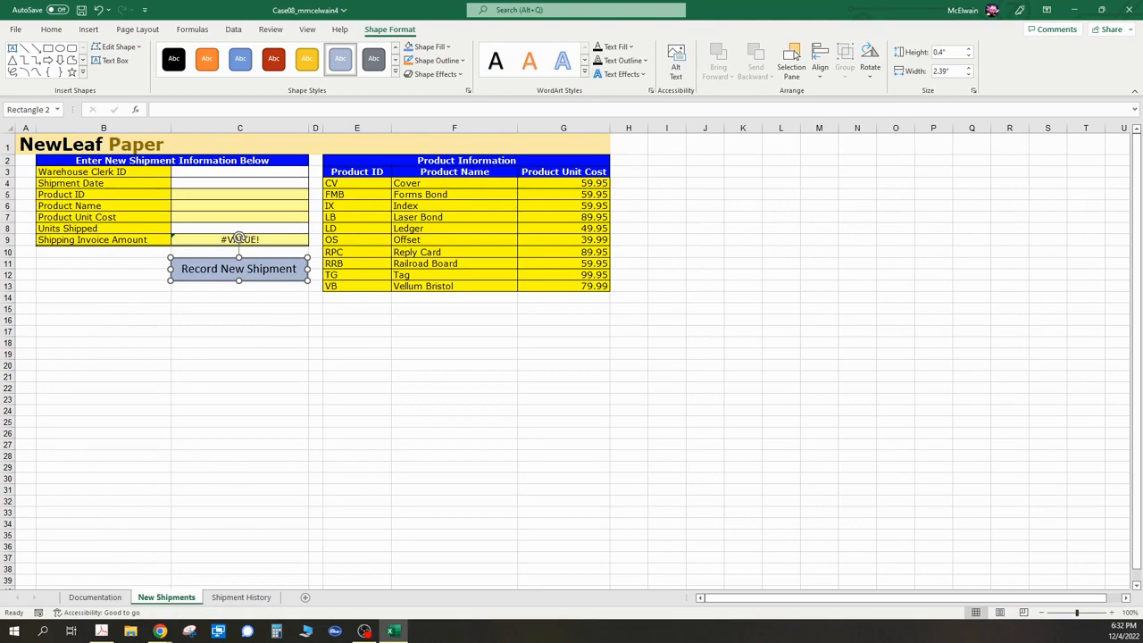
- Switch to the Case 8 PDF and read the Run a Macro instructions and the second shipment data
key(alt+Tab)
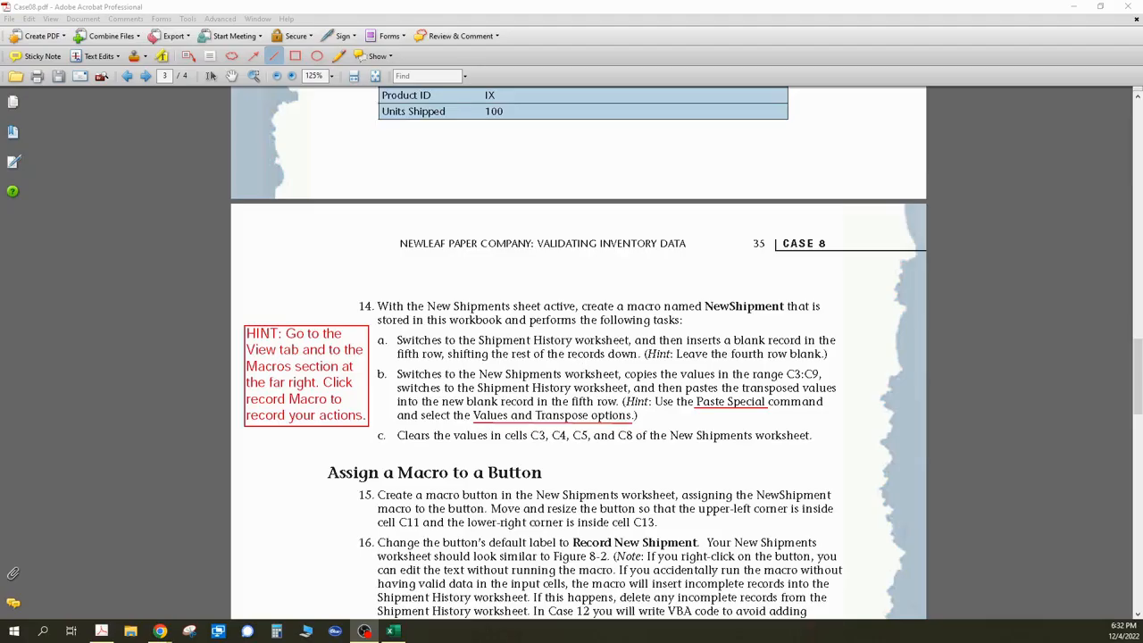
scroll(720, 415, down, 1)
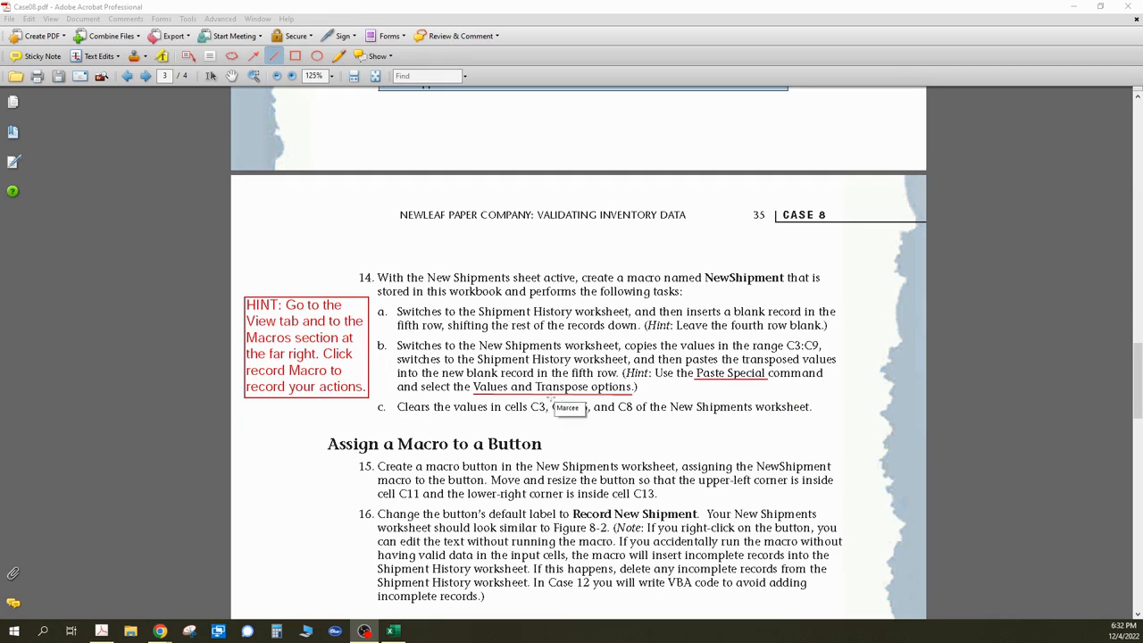
scroll(544, 387, down, 2)
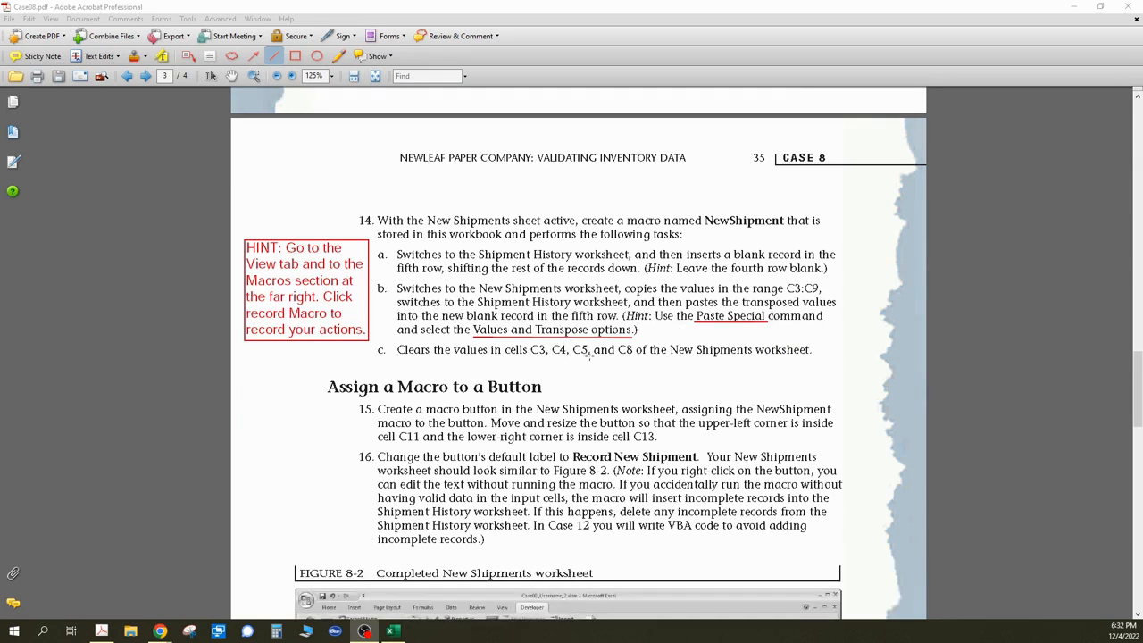
scroll(603, 364, down, 3)
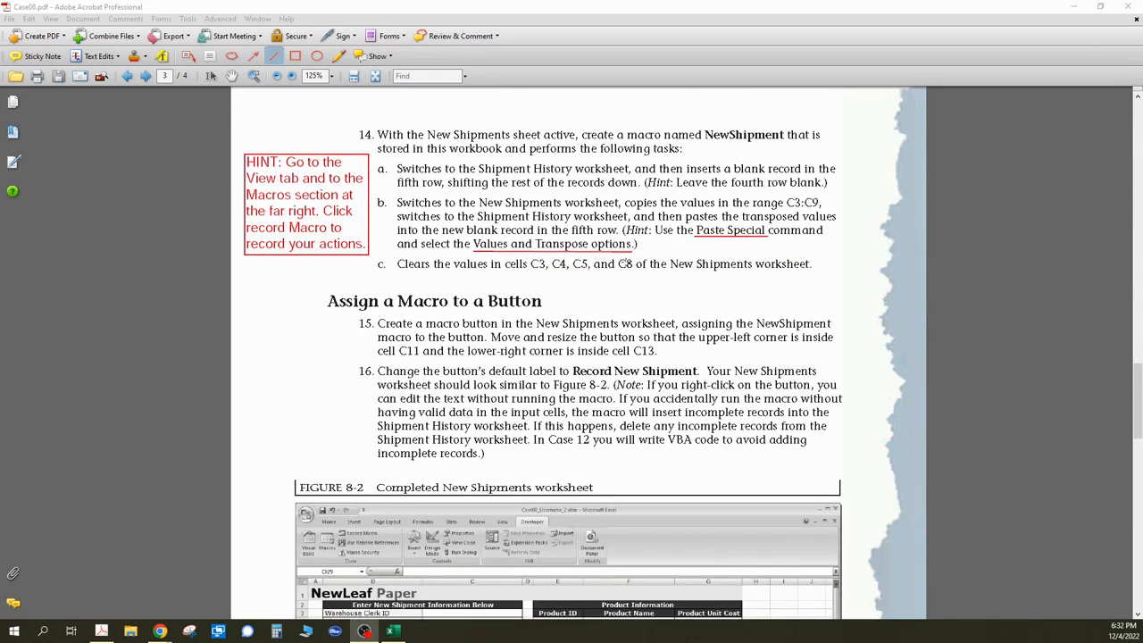
scroll(693, 336, down, 5)
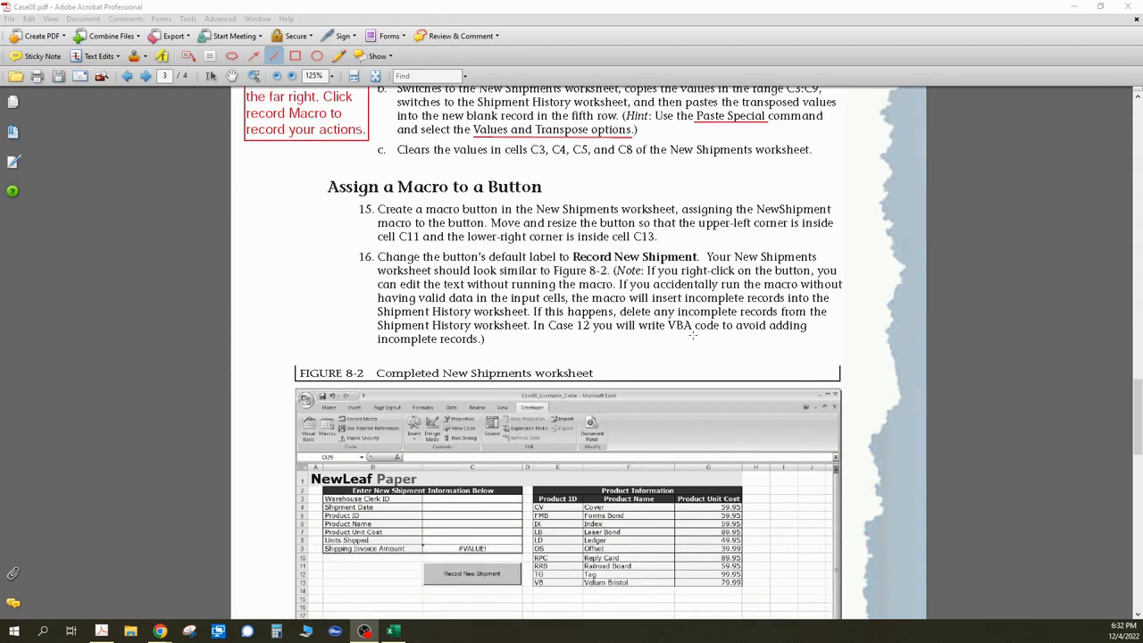
scroll(693, 335, down, 3)
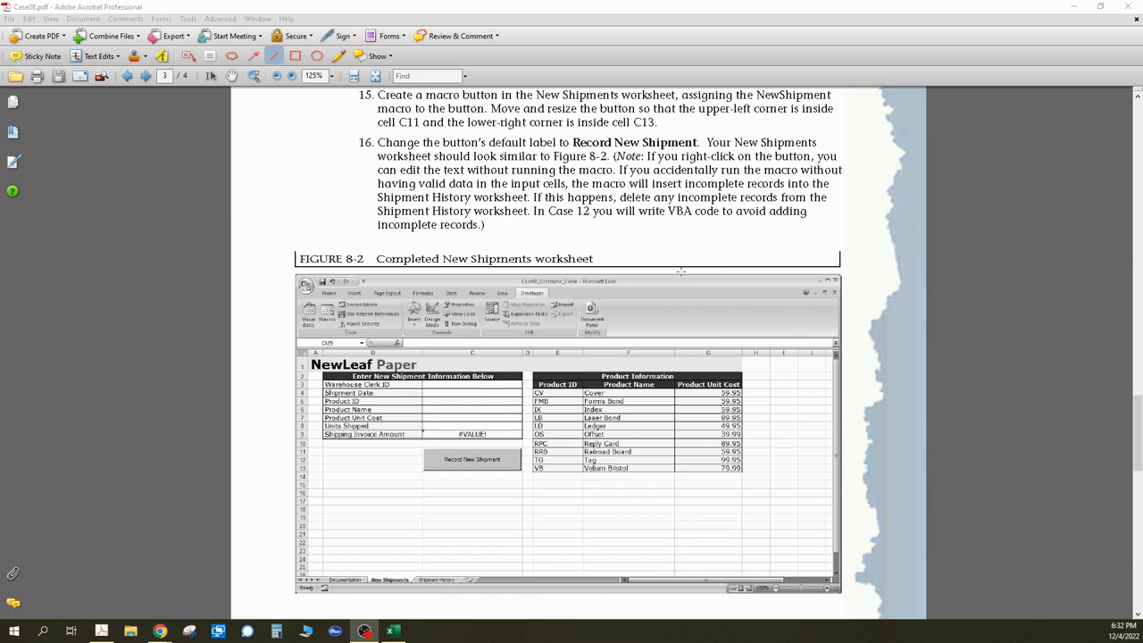
scroll(681, 271, down, 17)
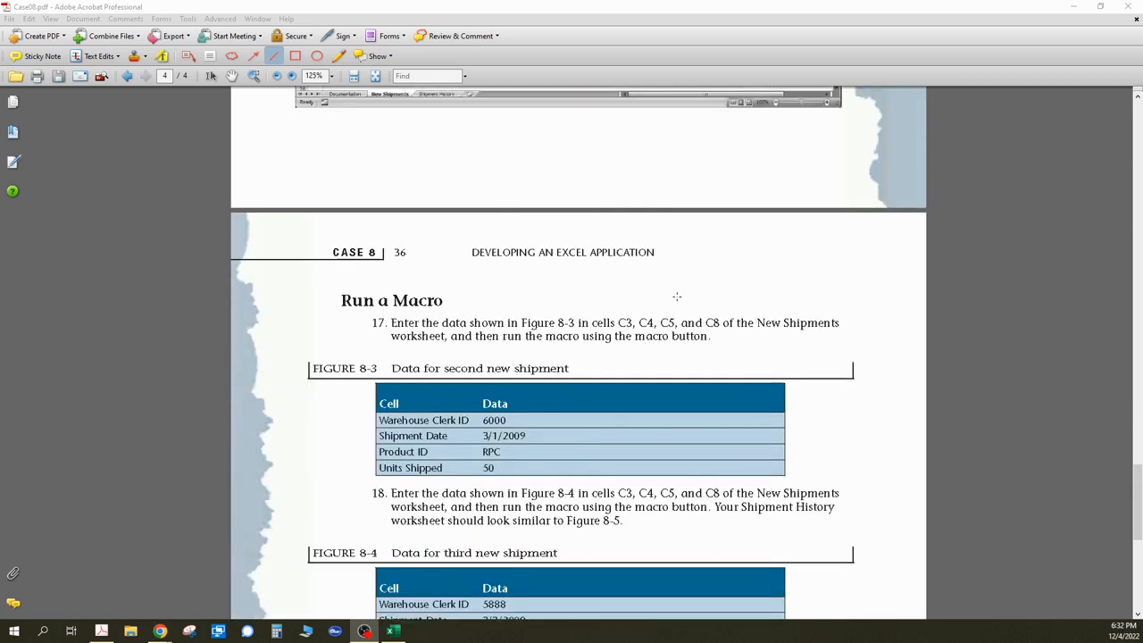
scroll(677, 297, down, 2)
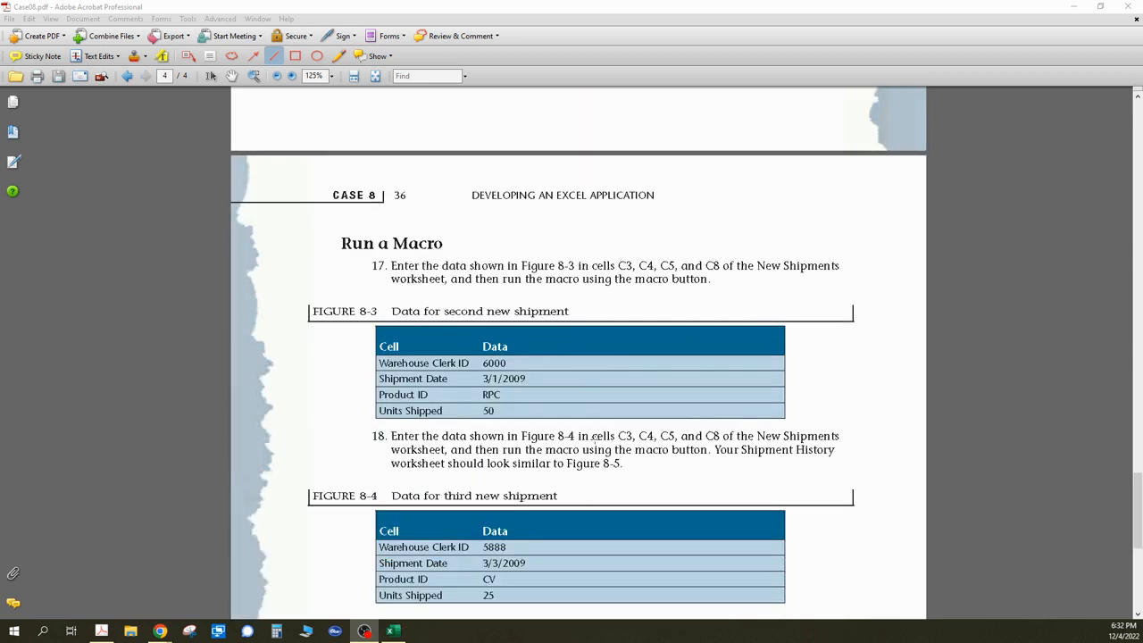
scroll(578, 352, down, 12)
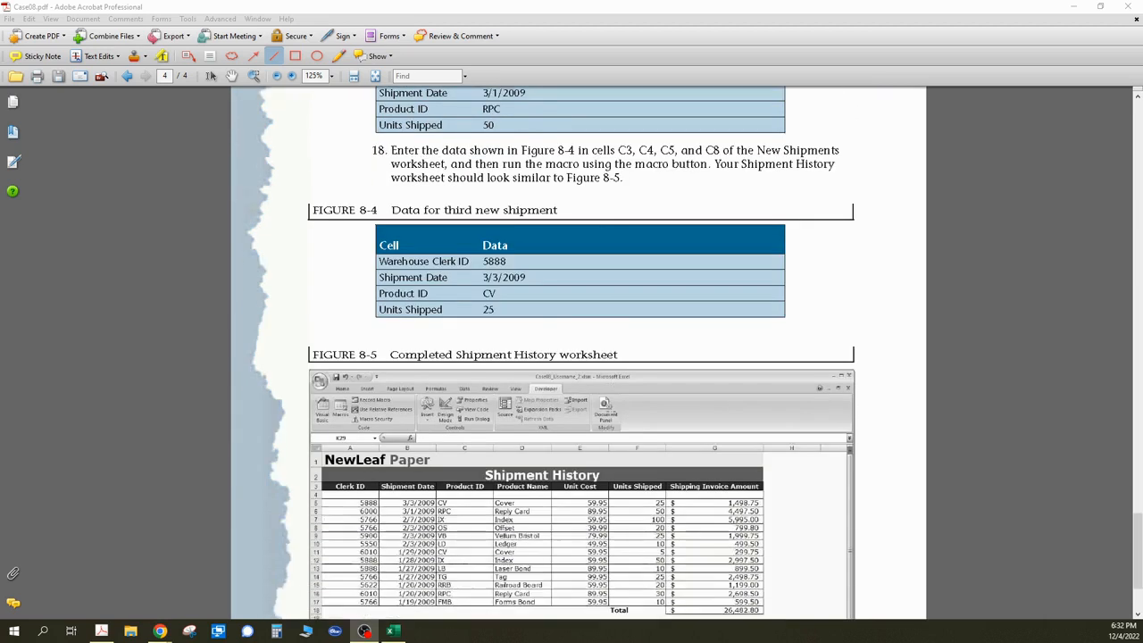
scroll(612, 413, up, 9)
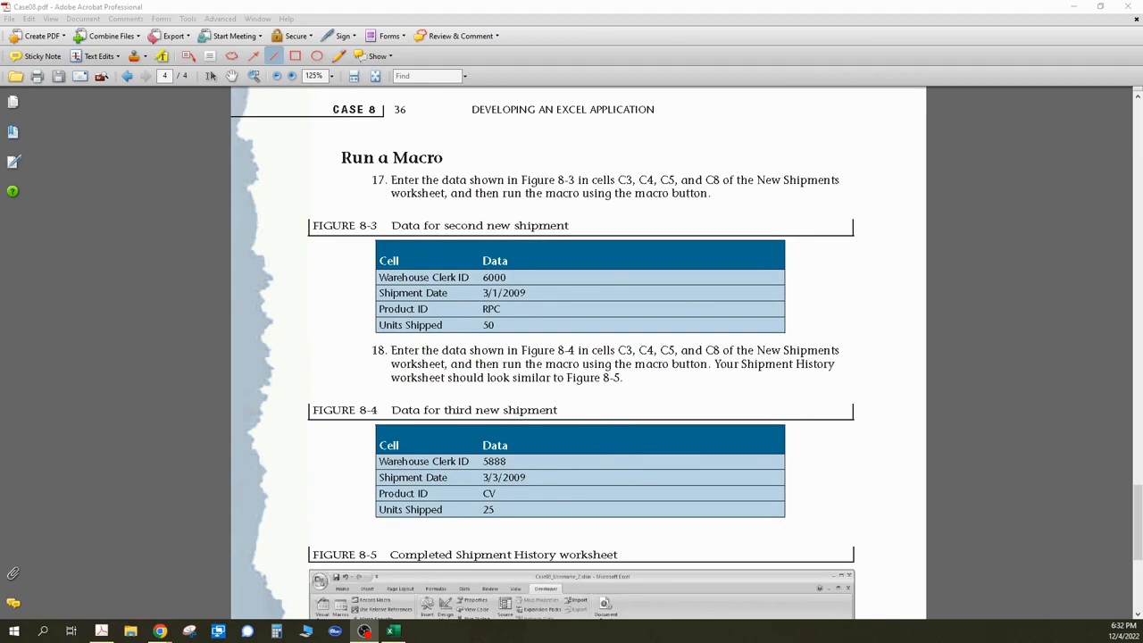
- Return to the workbook and enter the second shipment's warehouse clerk ID from Figure 8-3 in C3
key(alt+Tab)
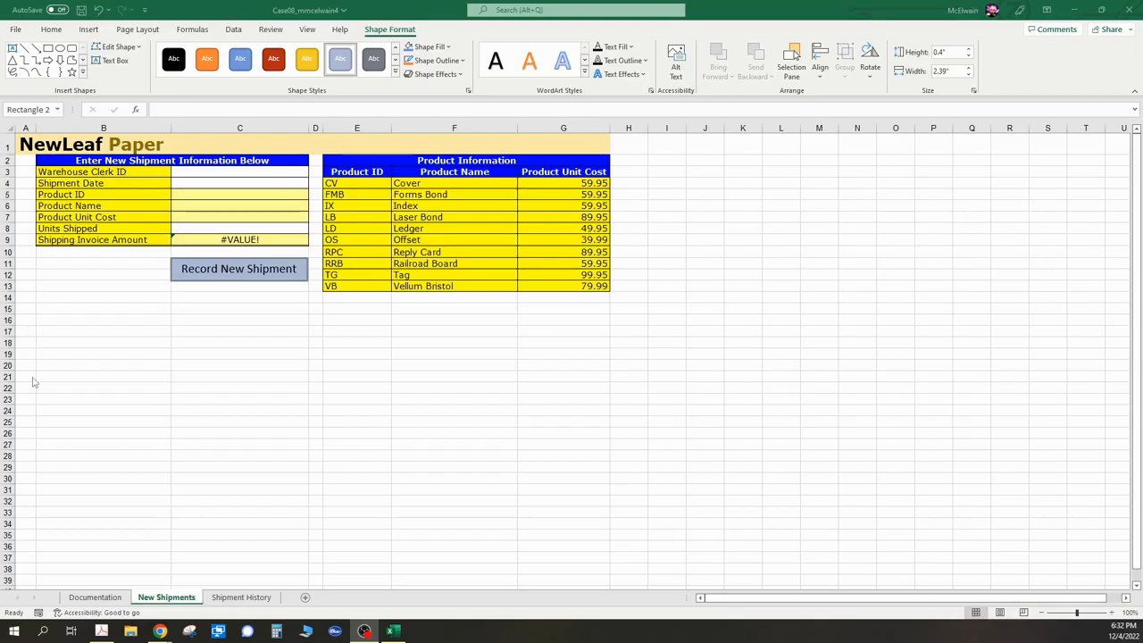
click(240, 173)
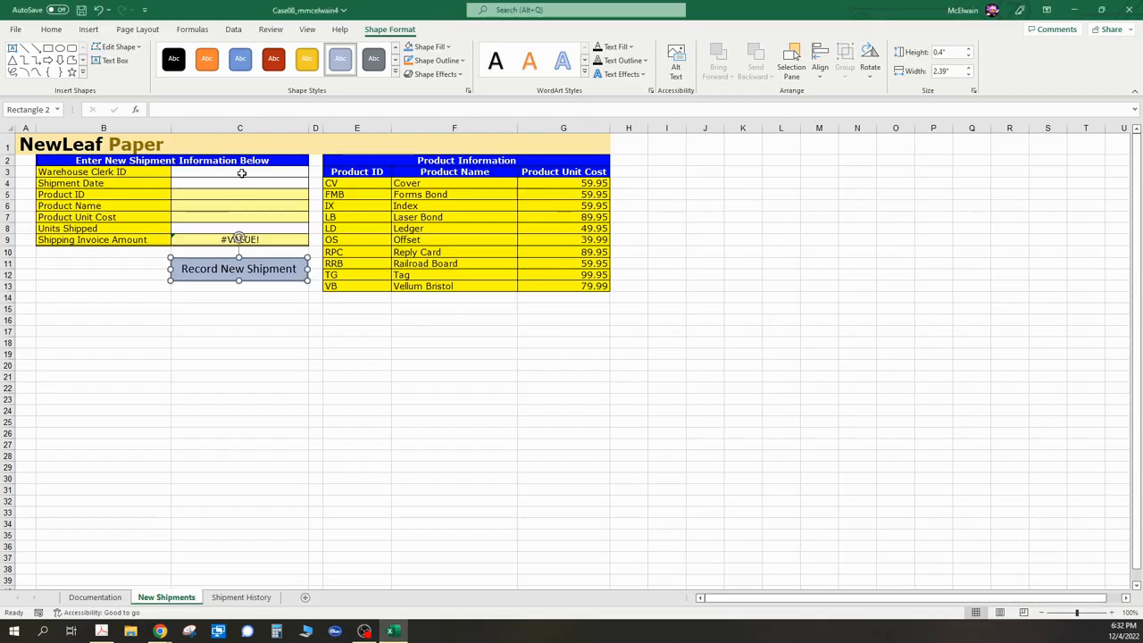
click(242, 172)
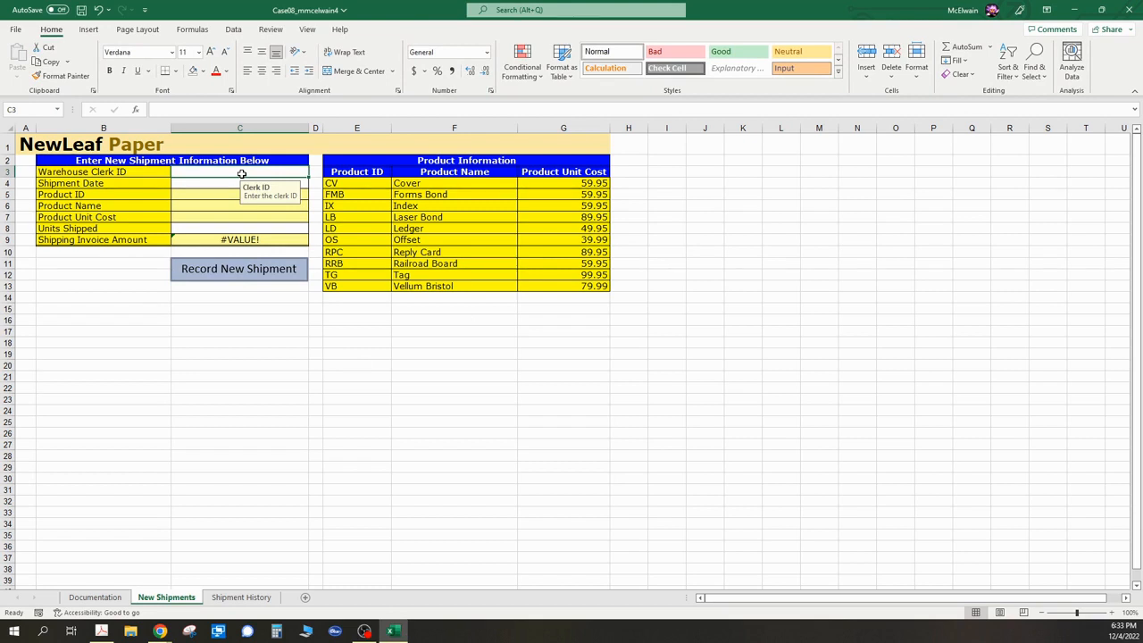
text(6000)
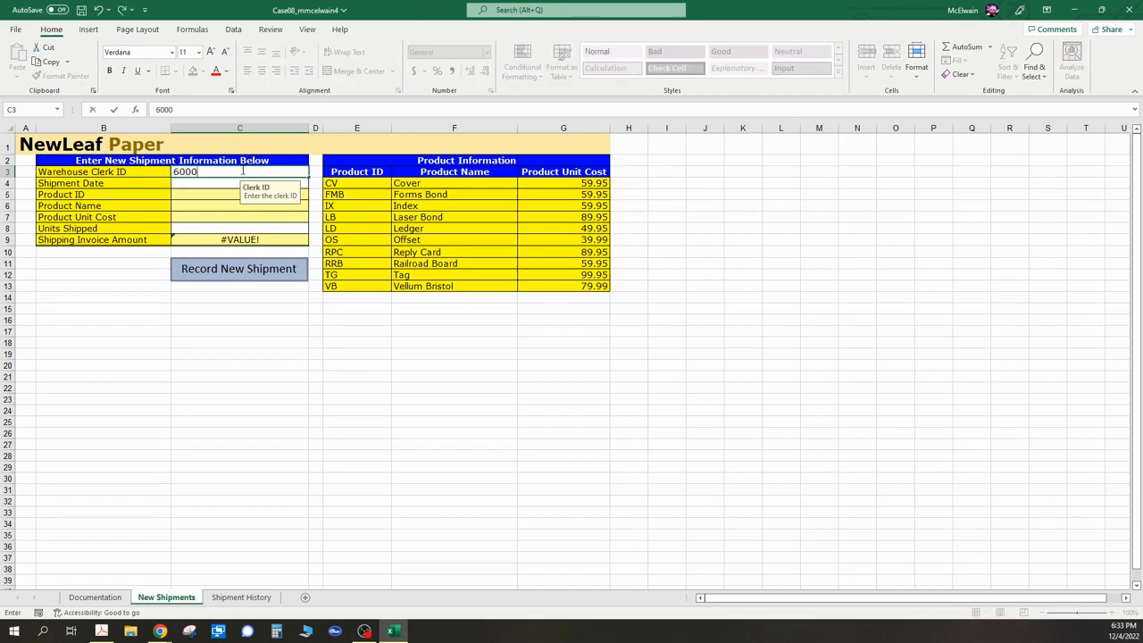
key(Return)
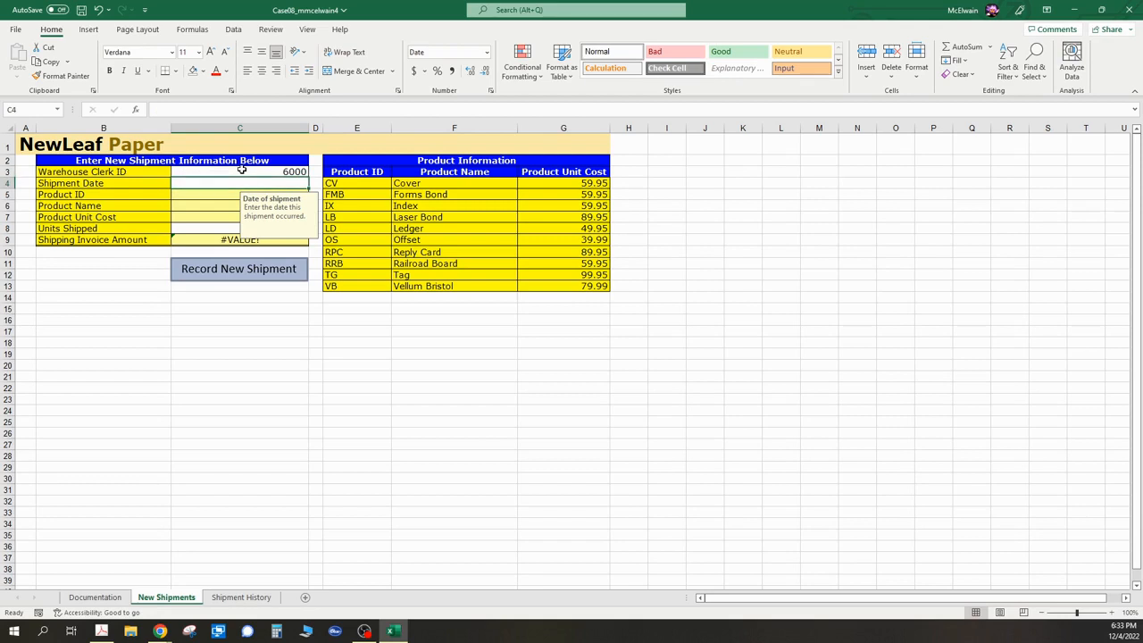
- Enter the second shipment's date 3/1/2009, product ID RPC, and 50 units shipped in the input form
text(3/1/2009)
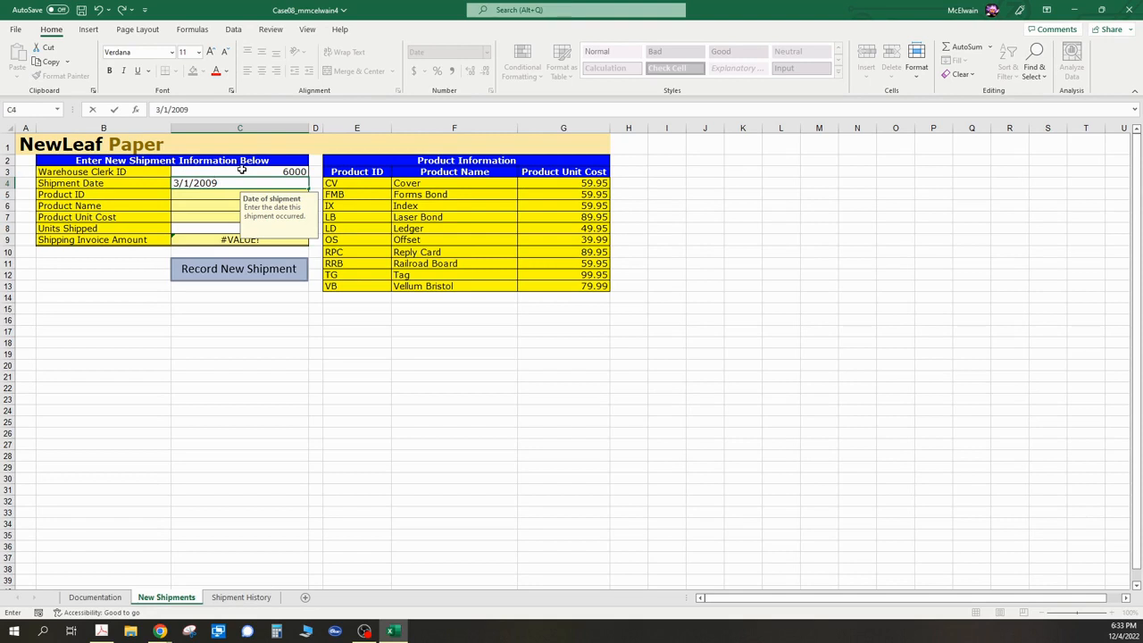
key(Return)
text(RPC)
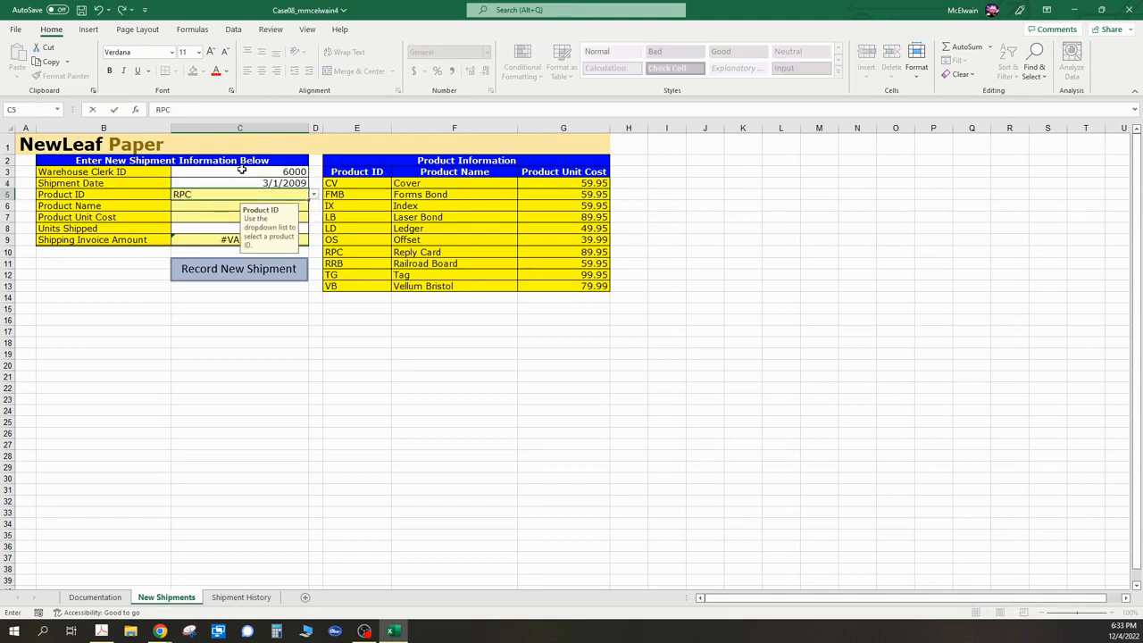
key(Return)
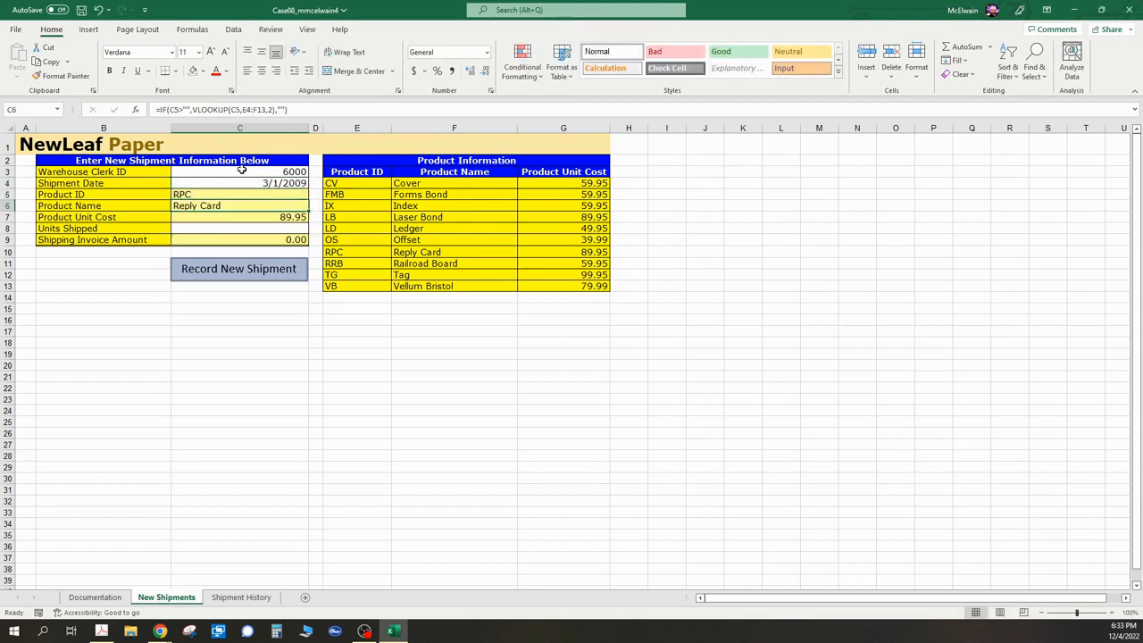
key(Return)
key(Return)
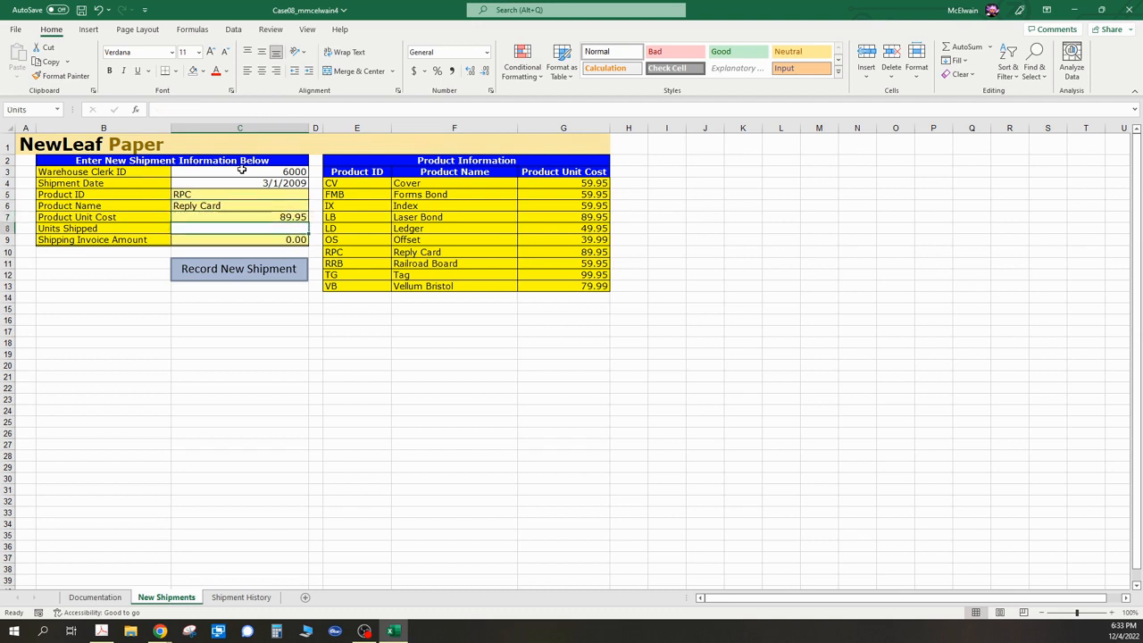
text(50)
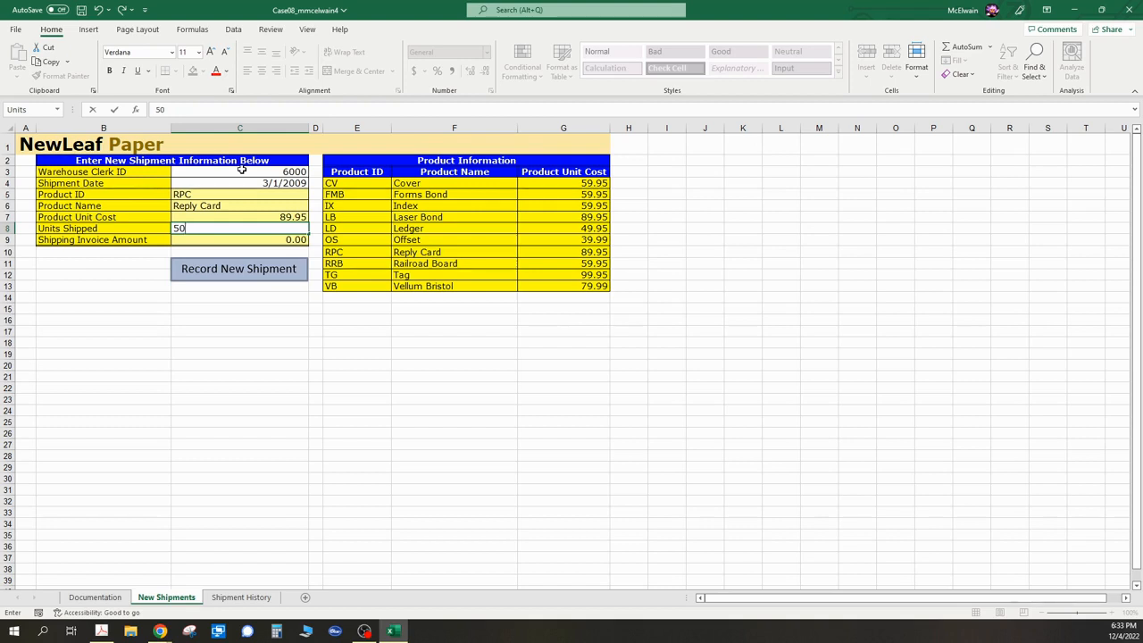
key(Return)
key(Return)
key(Return)
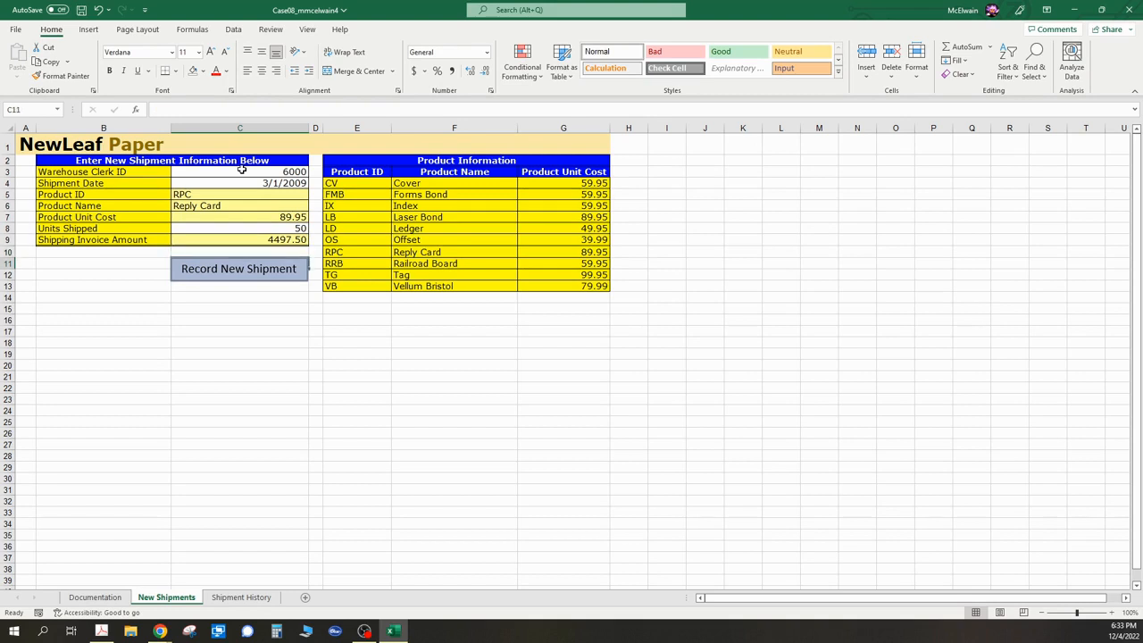
- Record the shipment with the Record New Shipment button and check the new row on the Shipment History sheet
click(252, 271)
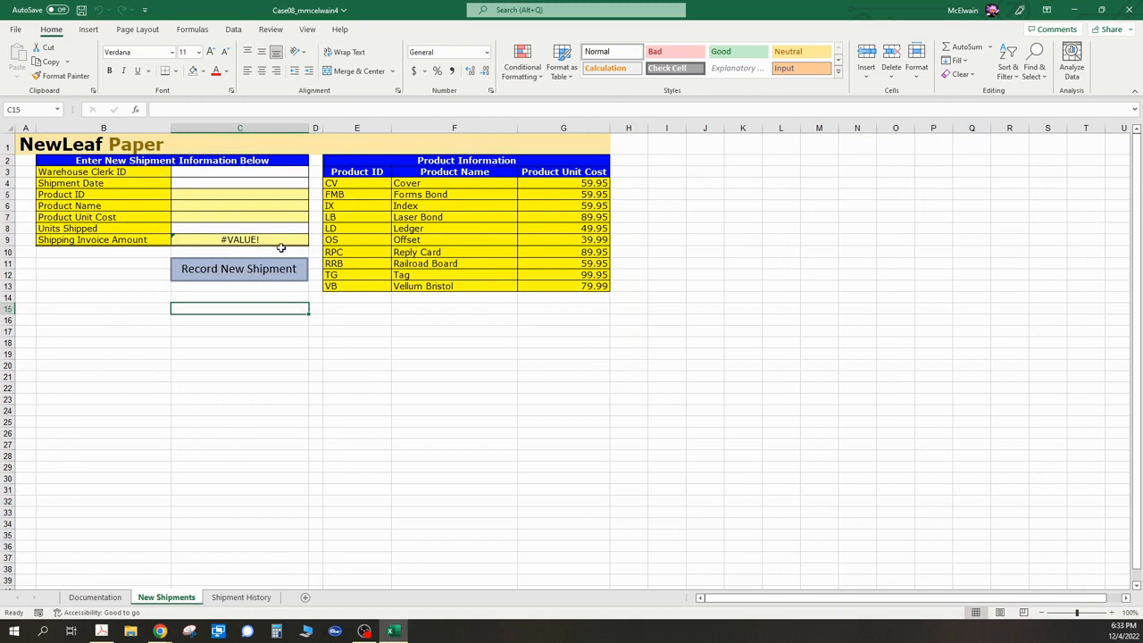
click(241, 597)
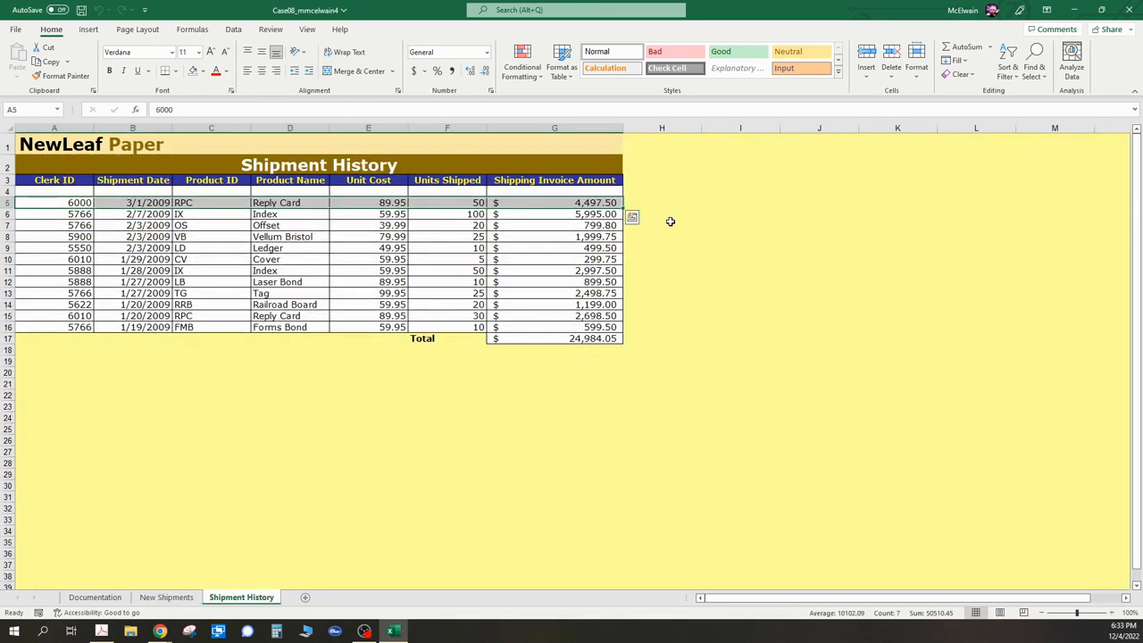
click(166, 596)
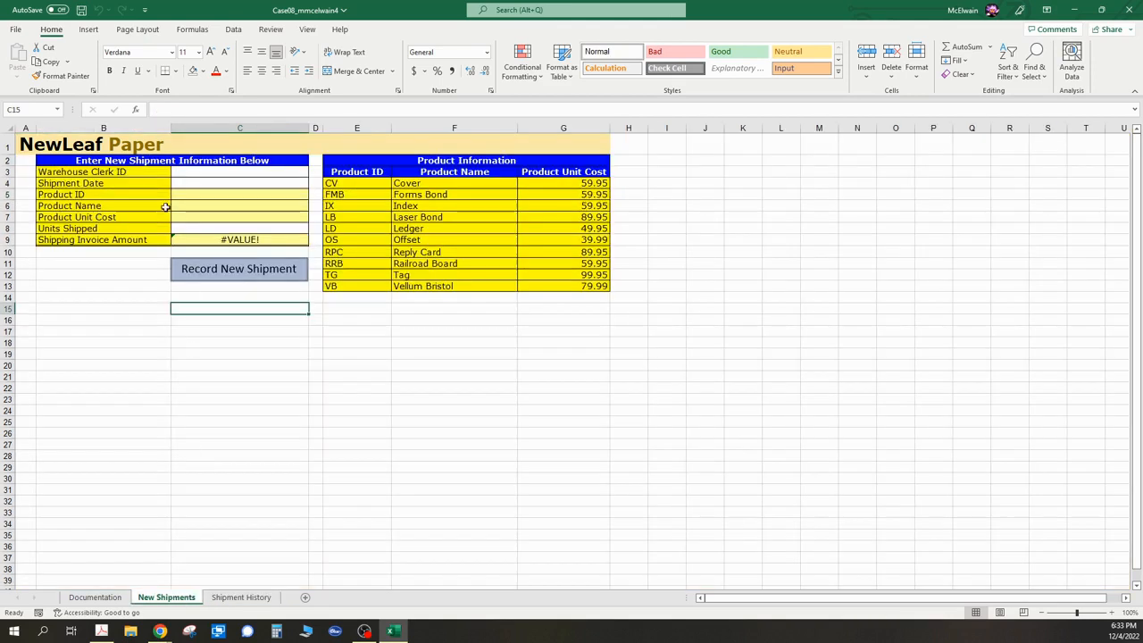
- Enter the third shipment's warehouse clerk ID and the shipment date 3/3/2009
click(197, 172)
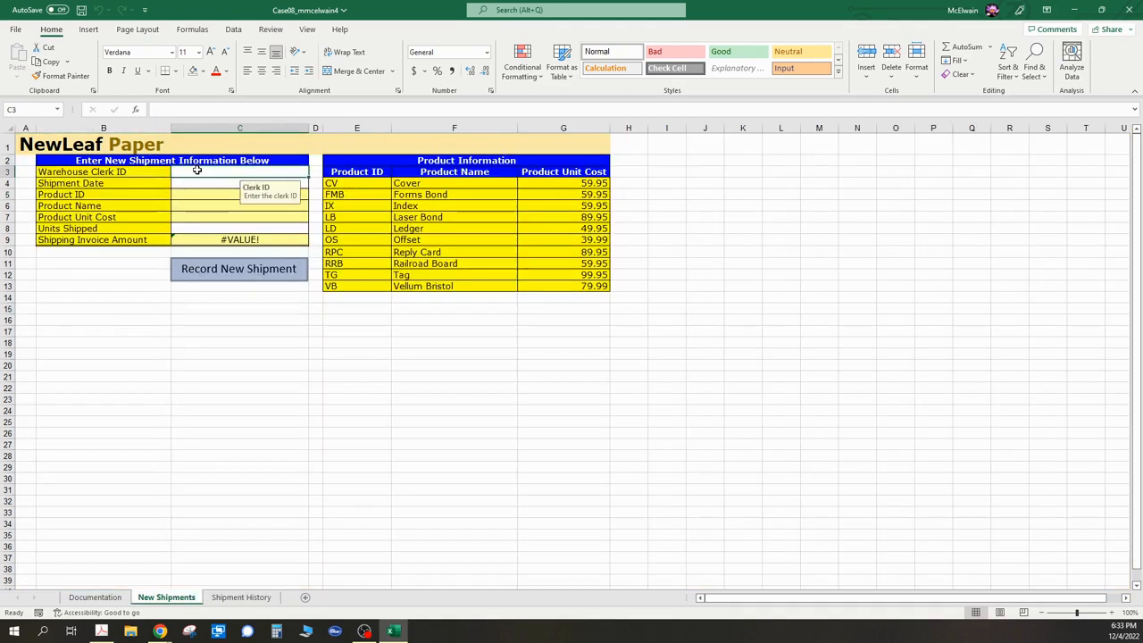
text(5888)
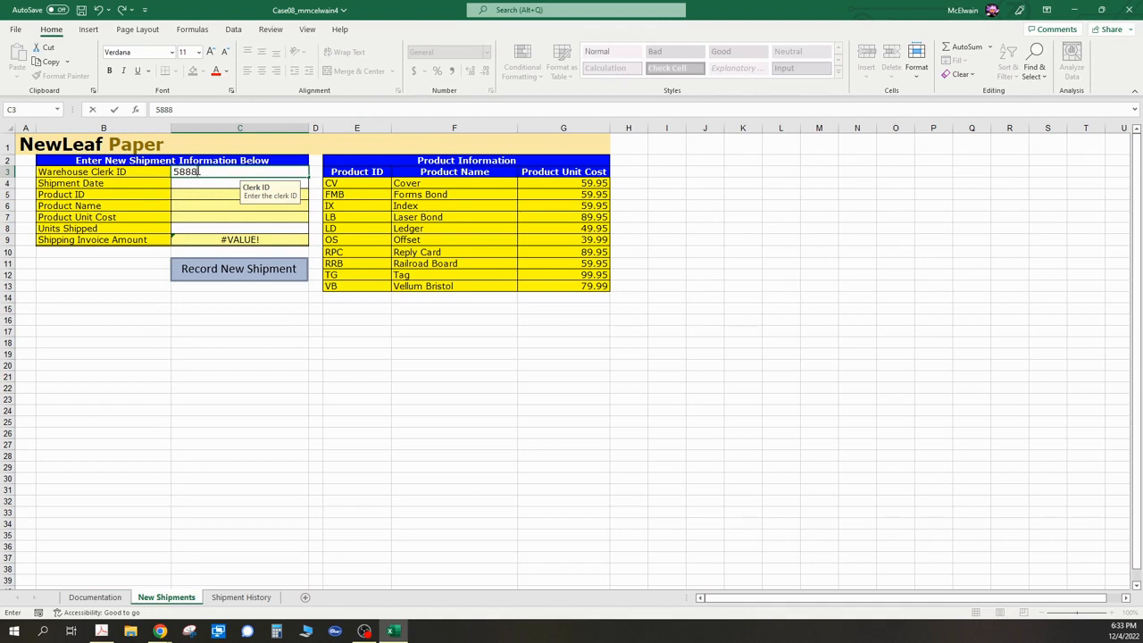
key(Return)
text(3/3)
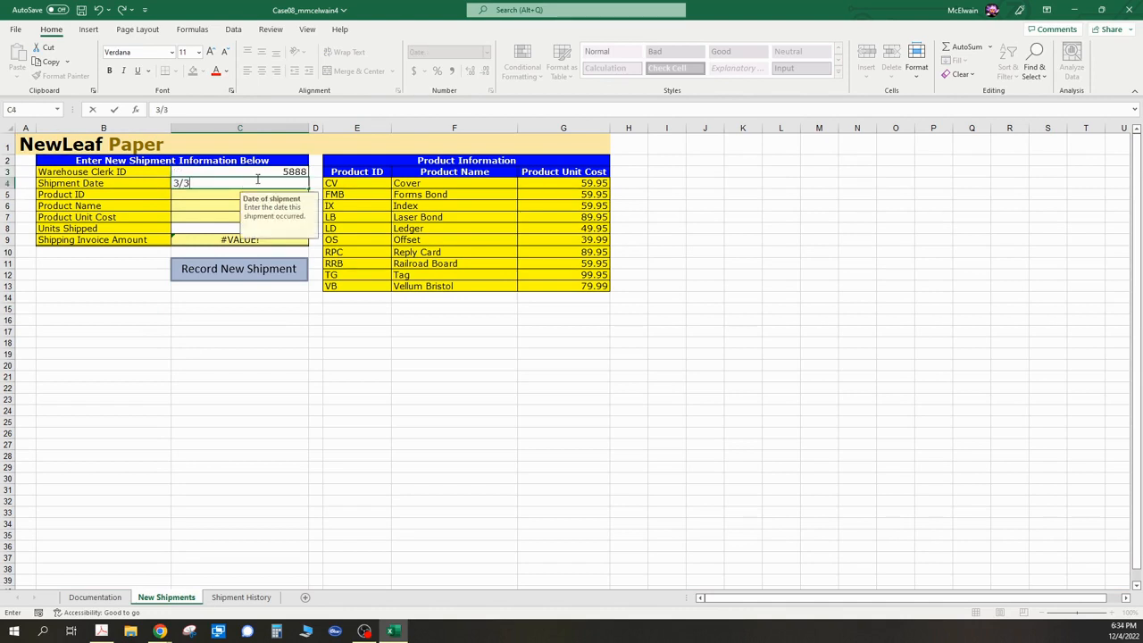
text(/2009)
key(Return)
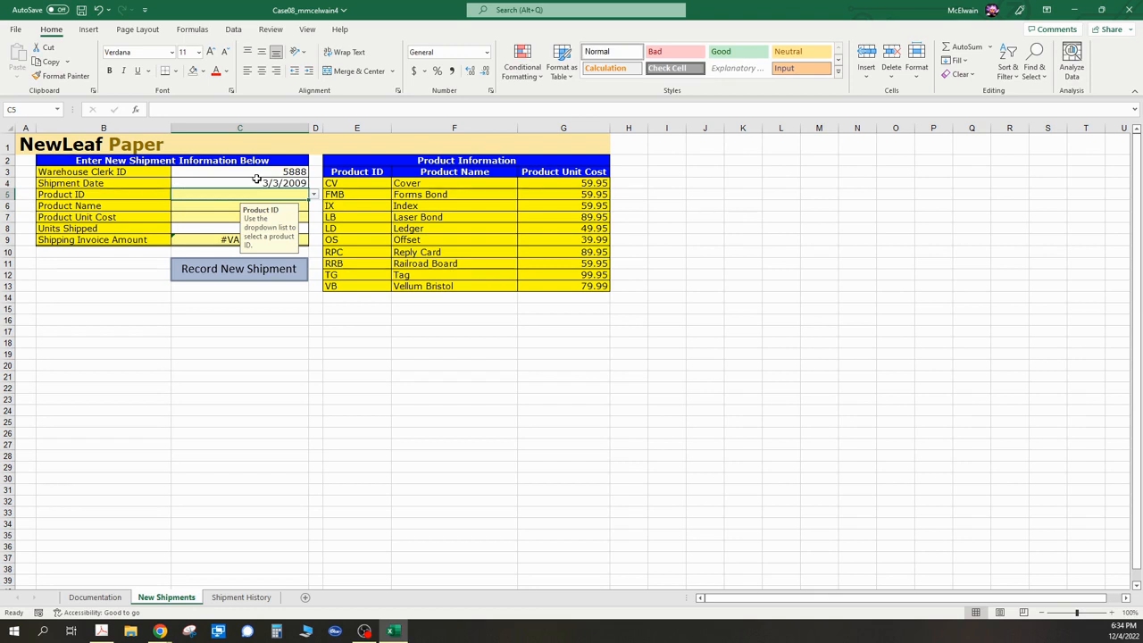
- Enter product ID CV and 25 units shipped for the third shipment
text(C)
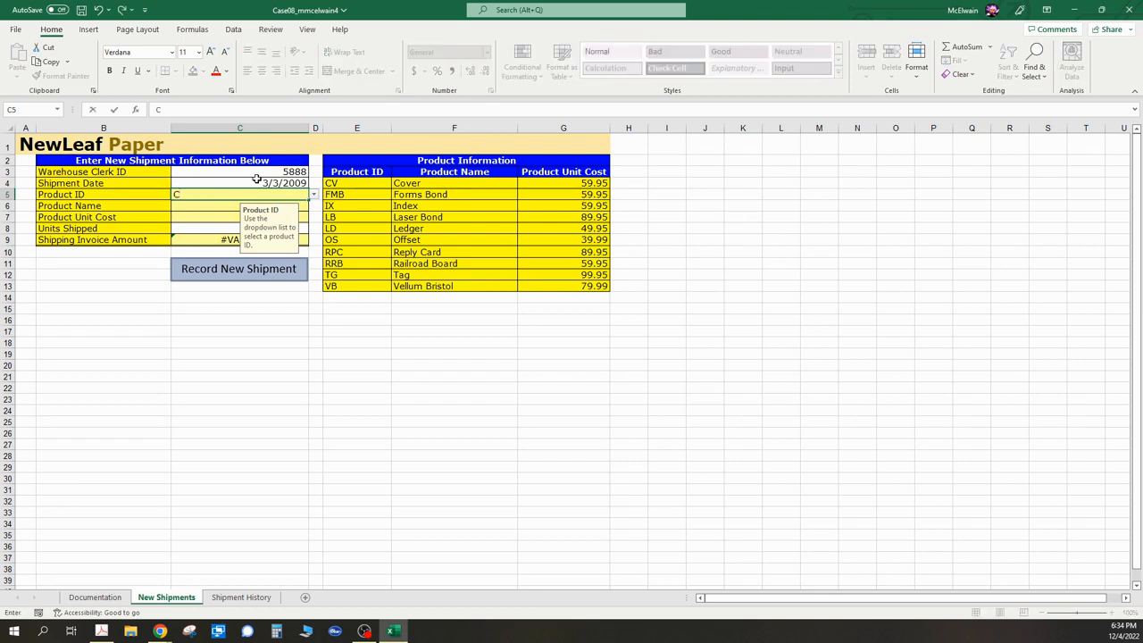
text(V)
key(Return)
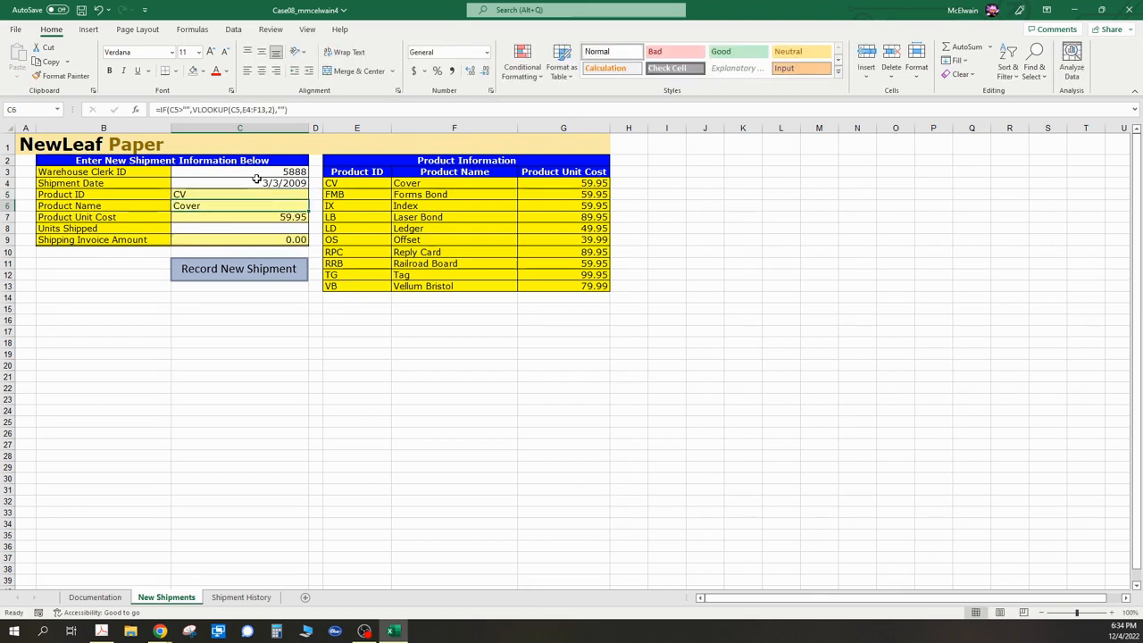
key(Return)
key(Return)
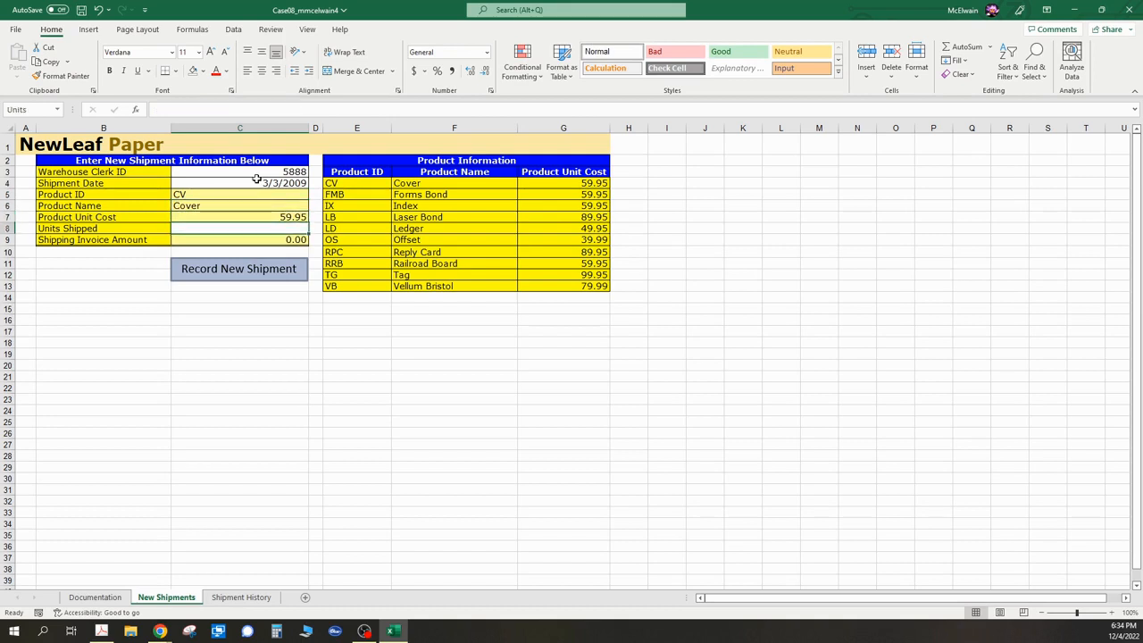
text(25)
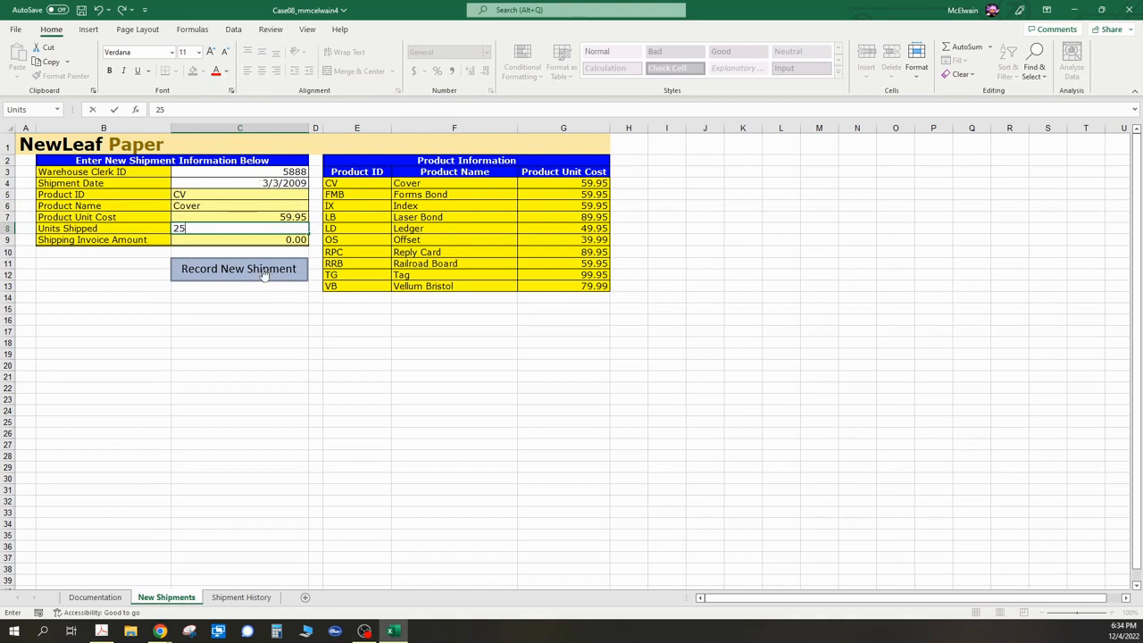
key(Return)
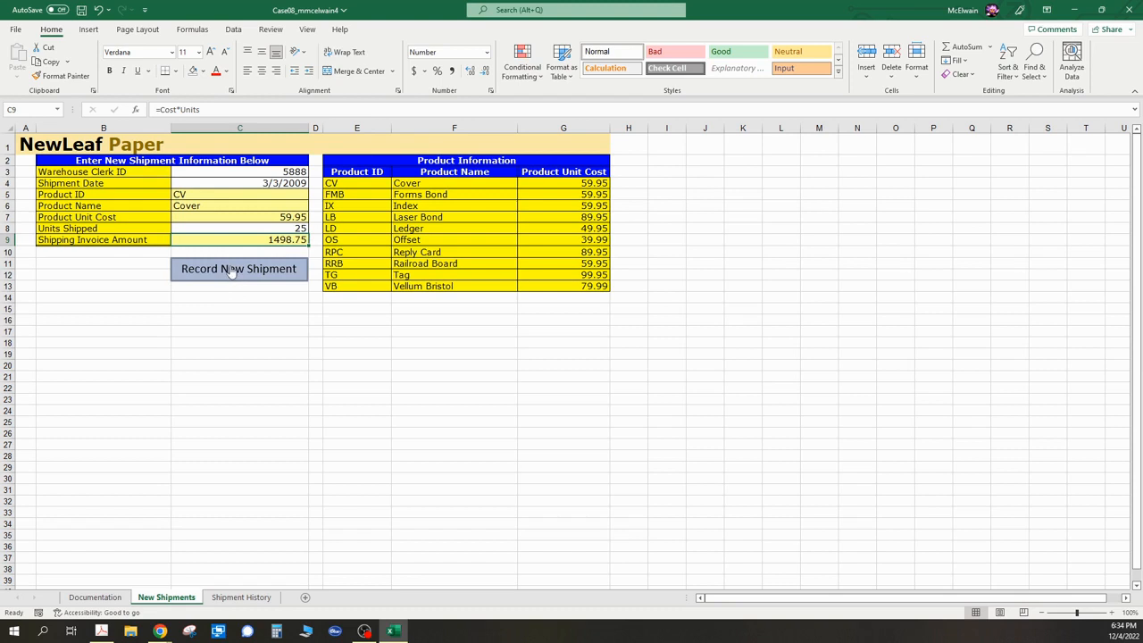
- Record the third shipment with the Record New Shipment button and check it on the Shipment History sheet
click(231, 270)
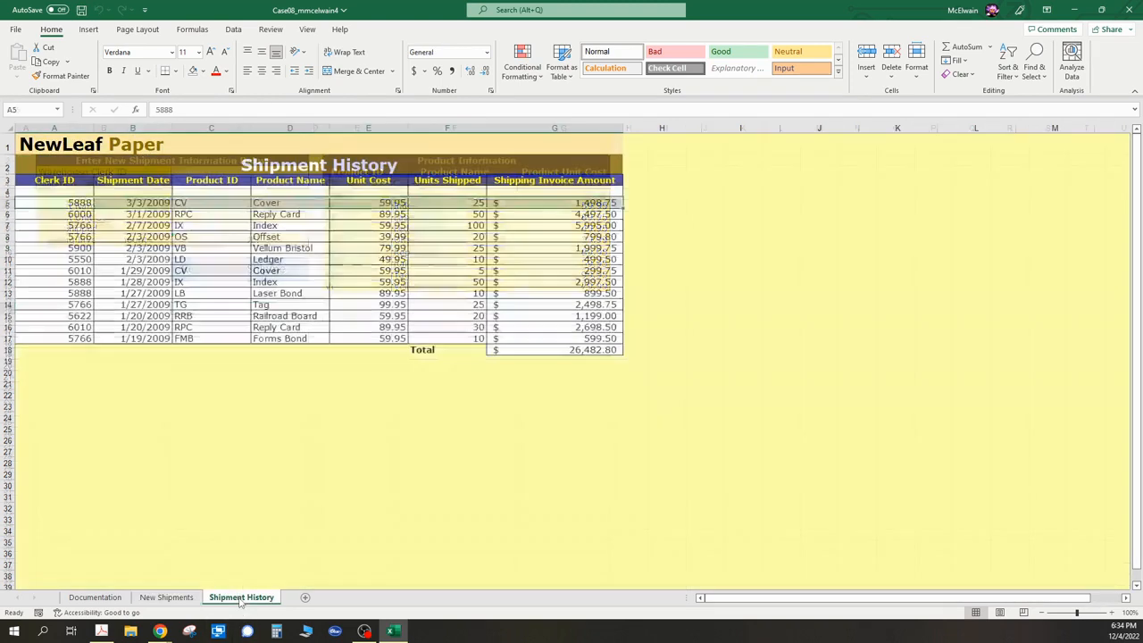
click(242, 597)
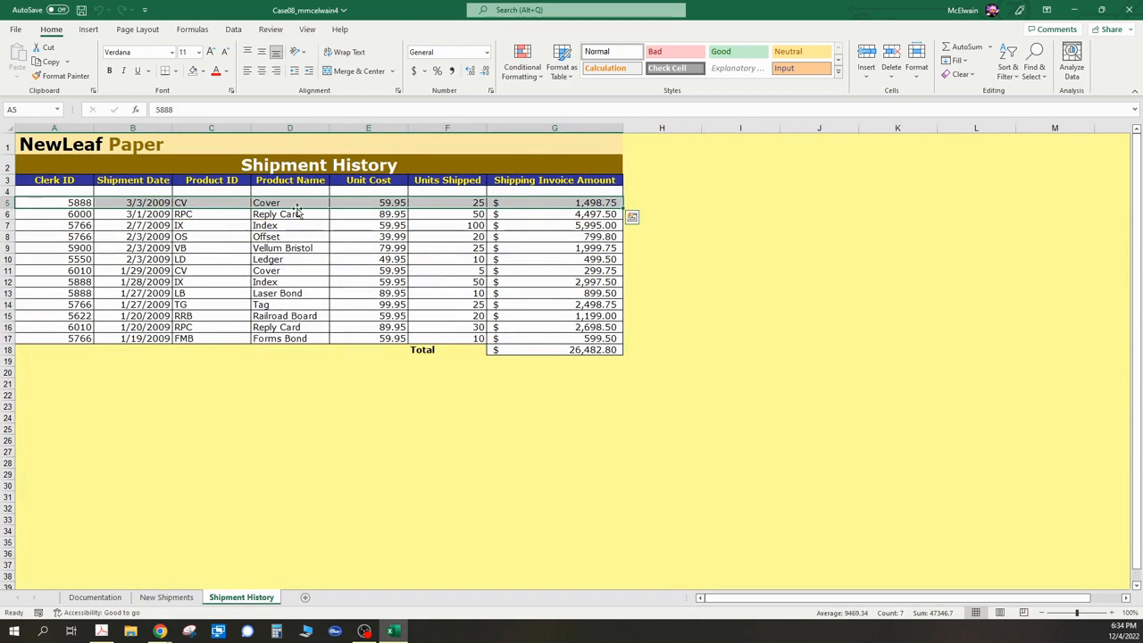
click(169, 598)
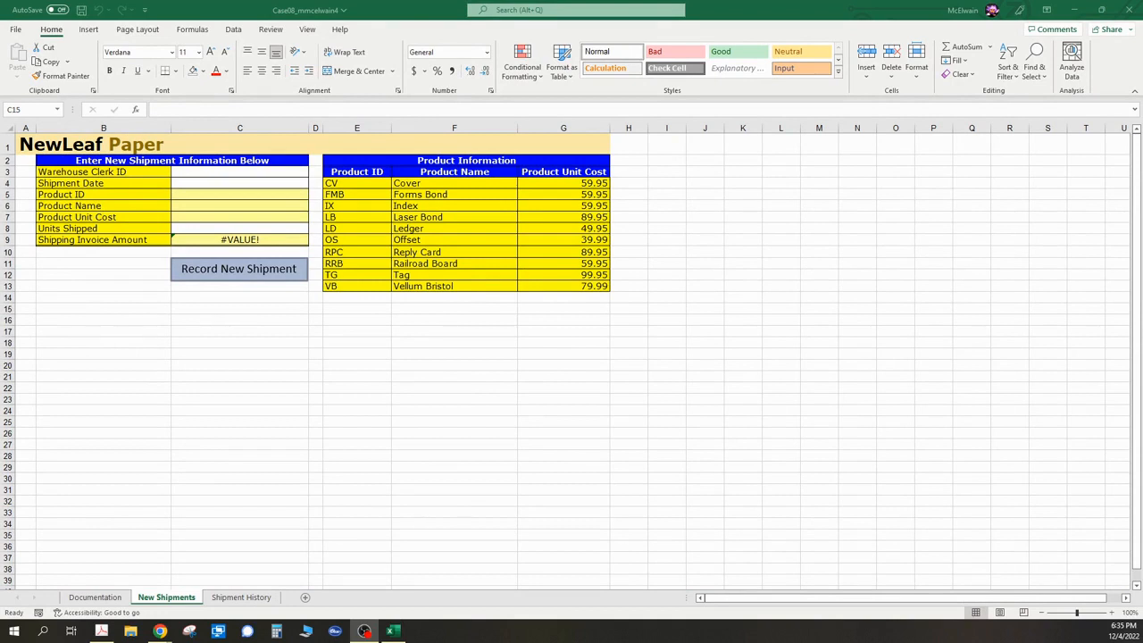
- Open the NewShipment macro's code in the Visual Basic editor to review it, then close the editor
click(308, 29)
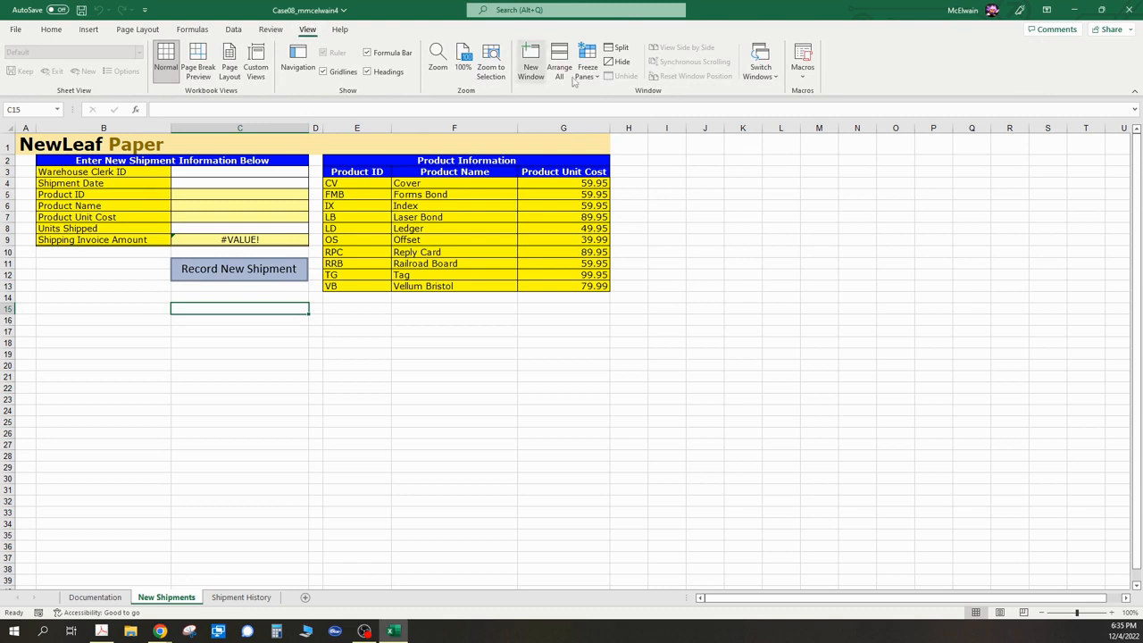
click(803, 77)
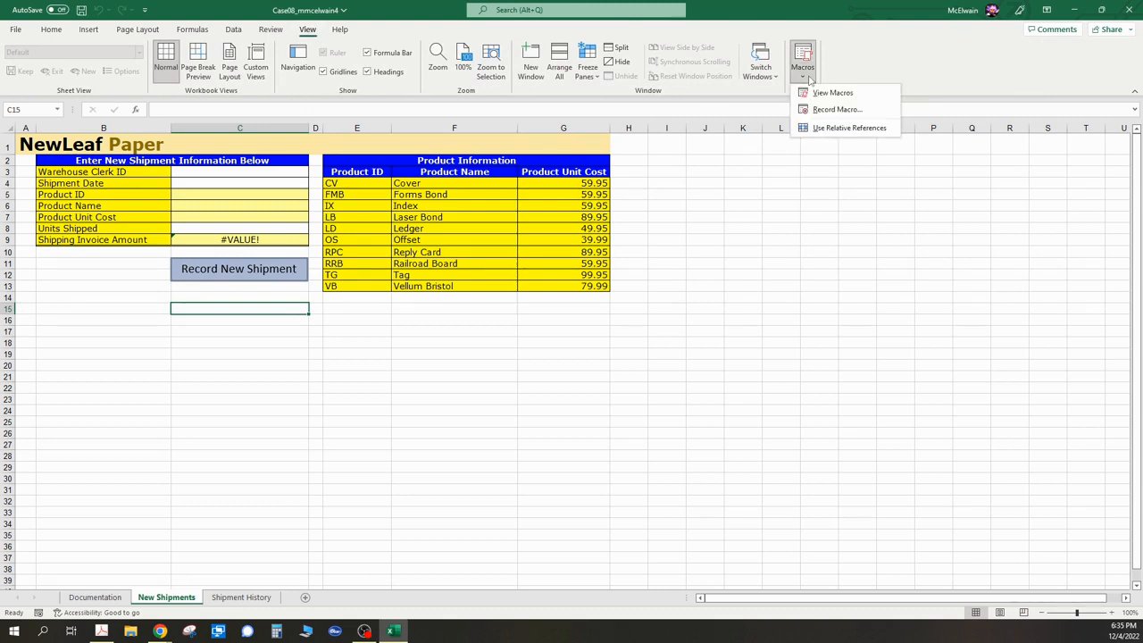
click(832, 92)
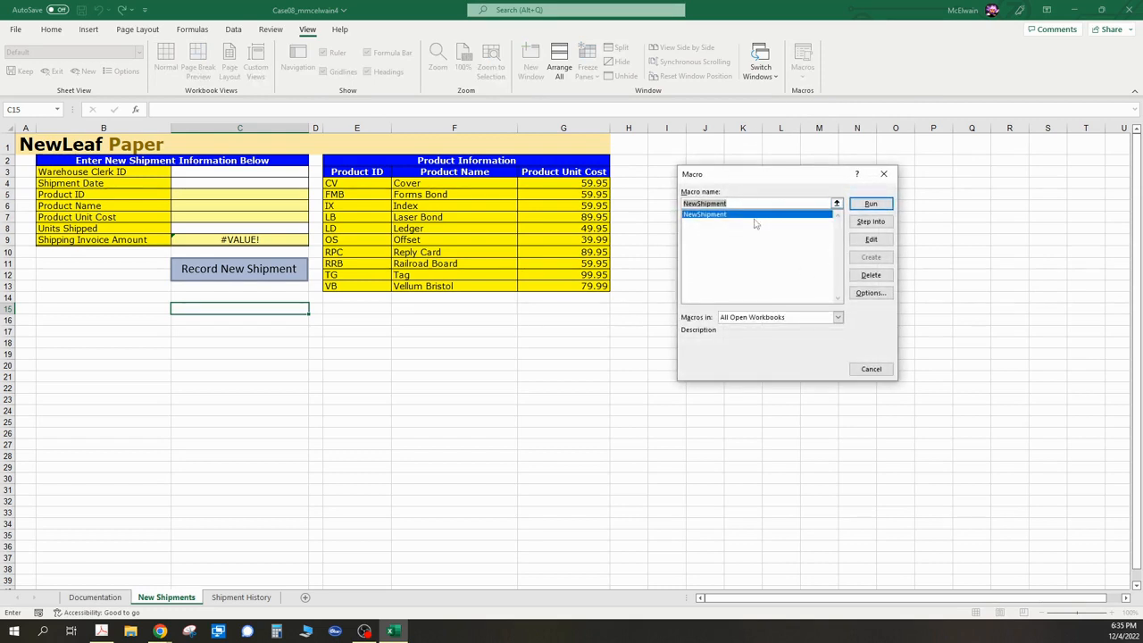
click(708, 217)
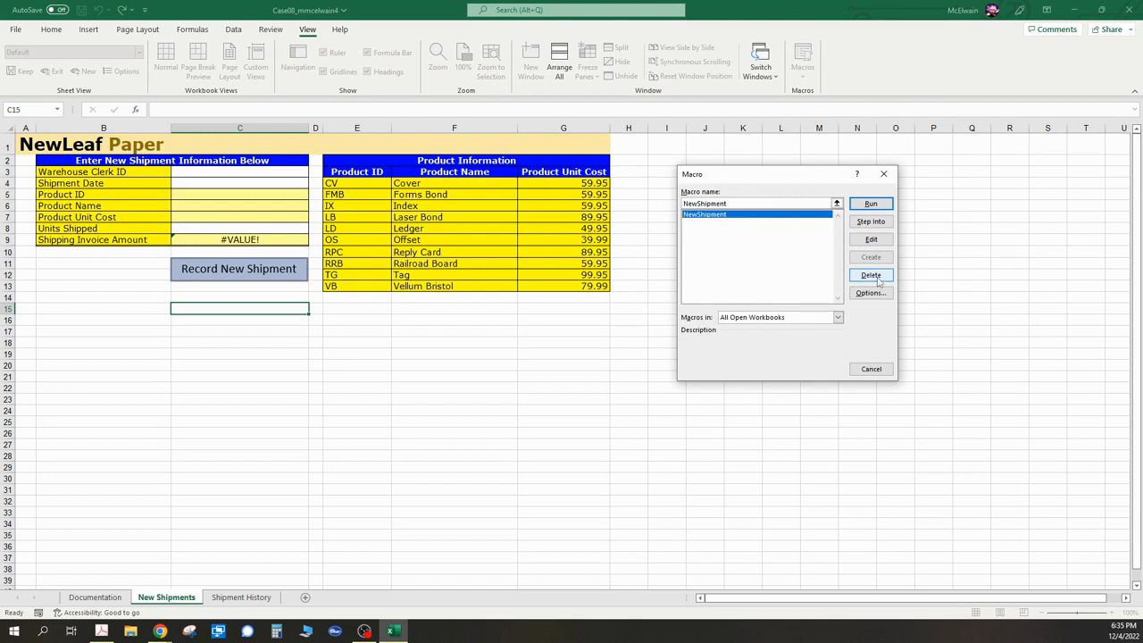
click(839, 321)
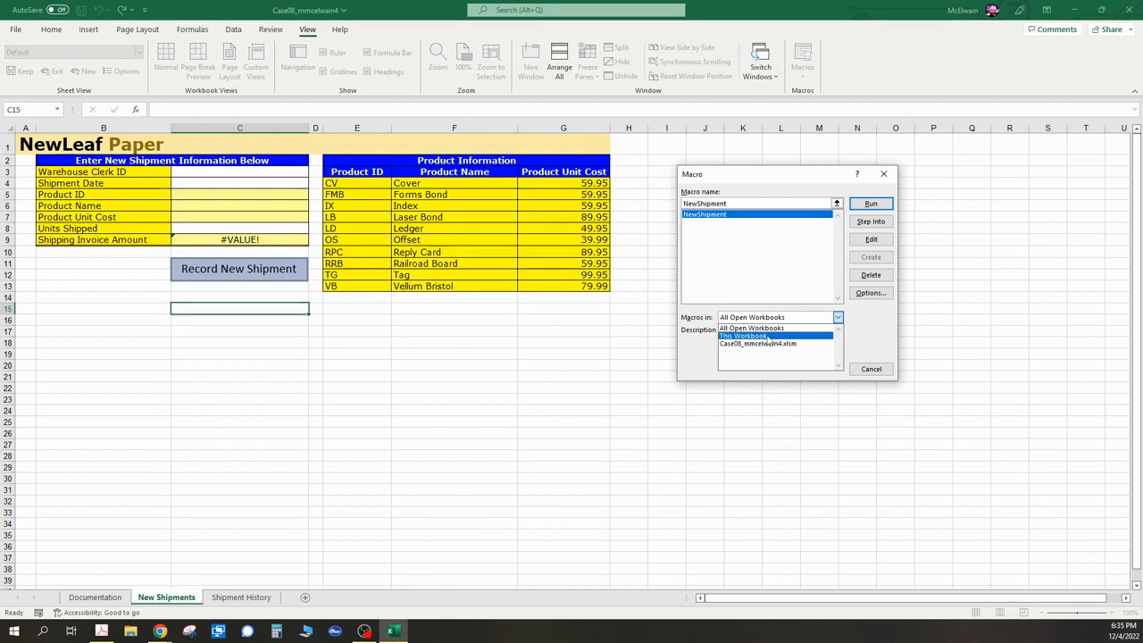
click(722, 250)
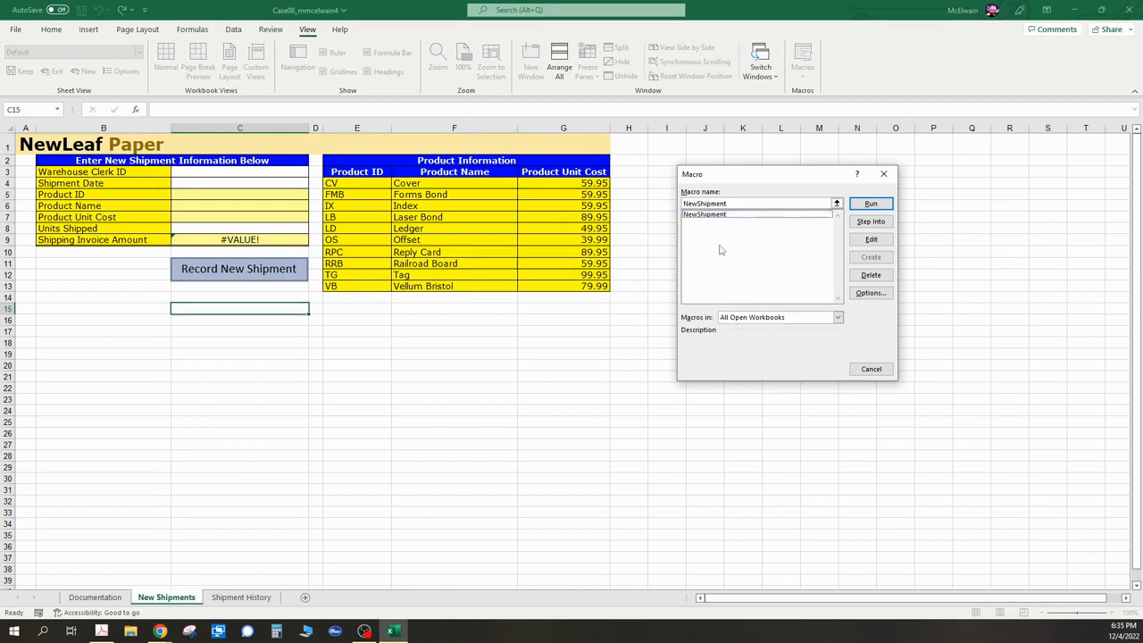
click(706, 217)
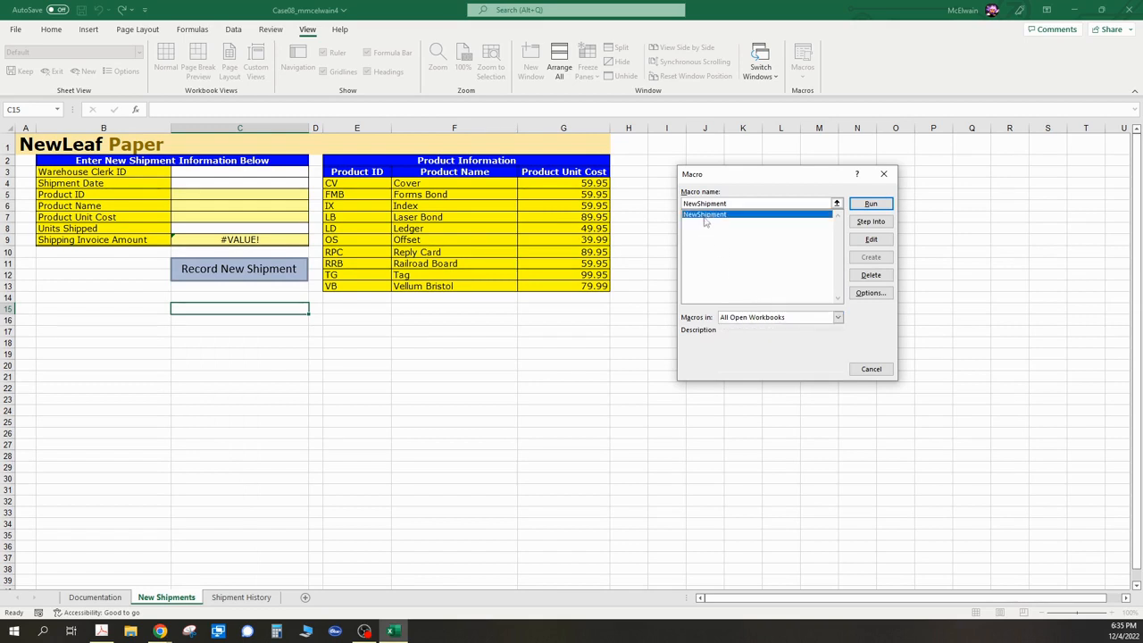
click(884, 239)
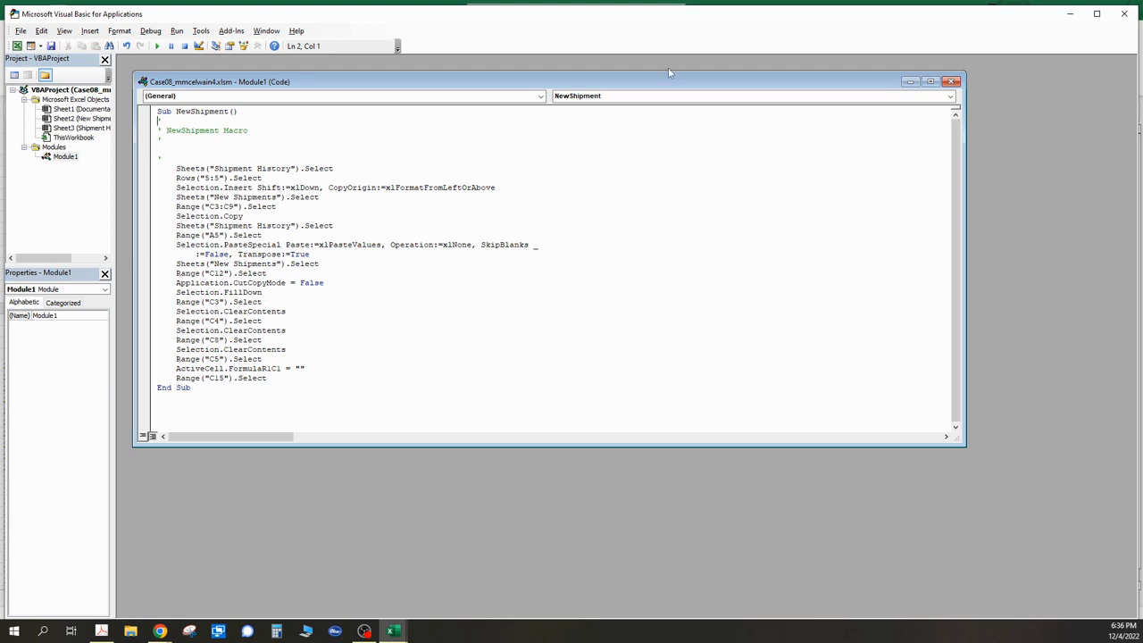
click(1125, 14)
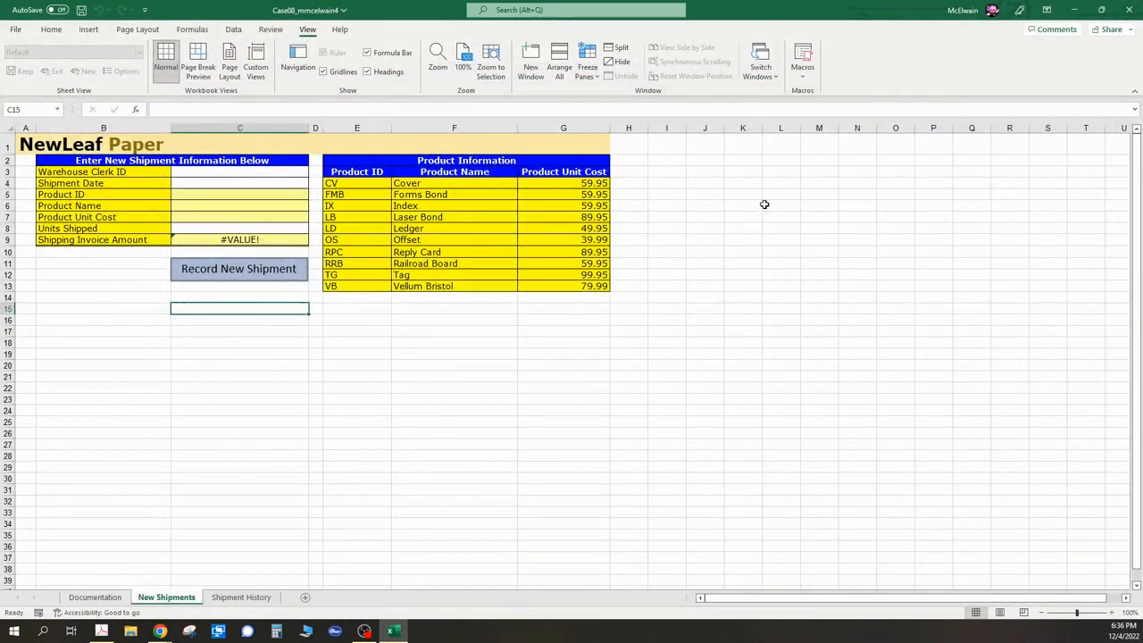
- Reopen the Macro dialog without running anything, then review the Shipment History and Documentation sheets
click(803, 78)
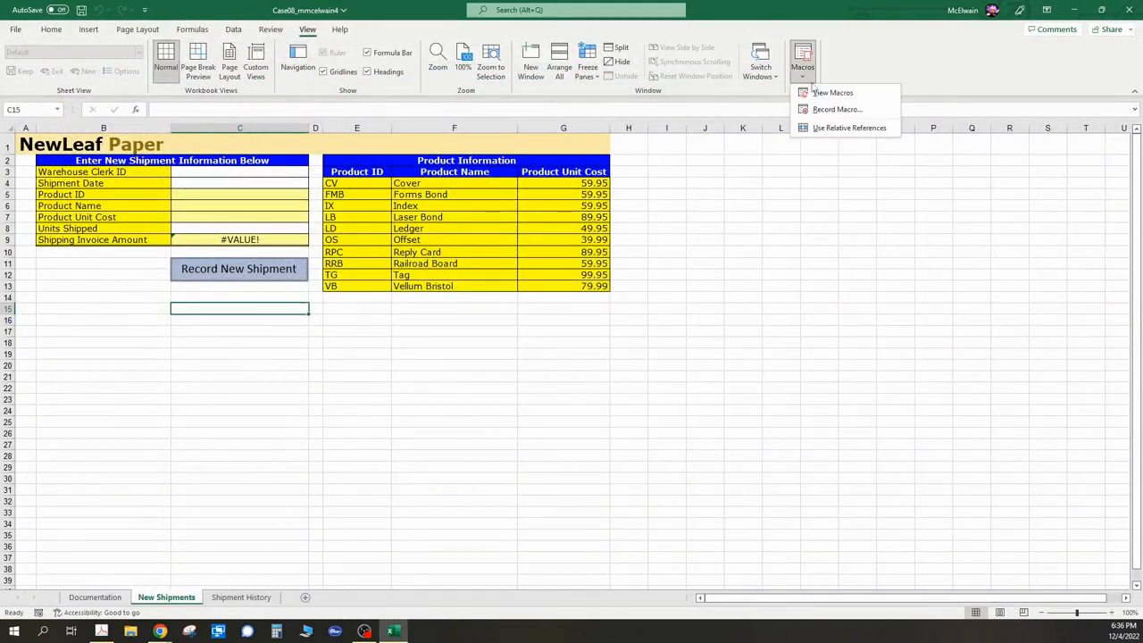
click(818, 92)
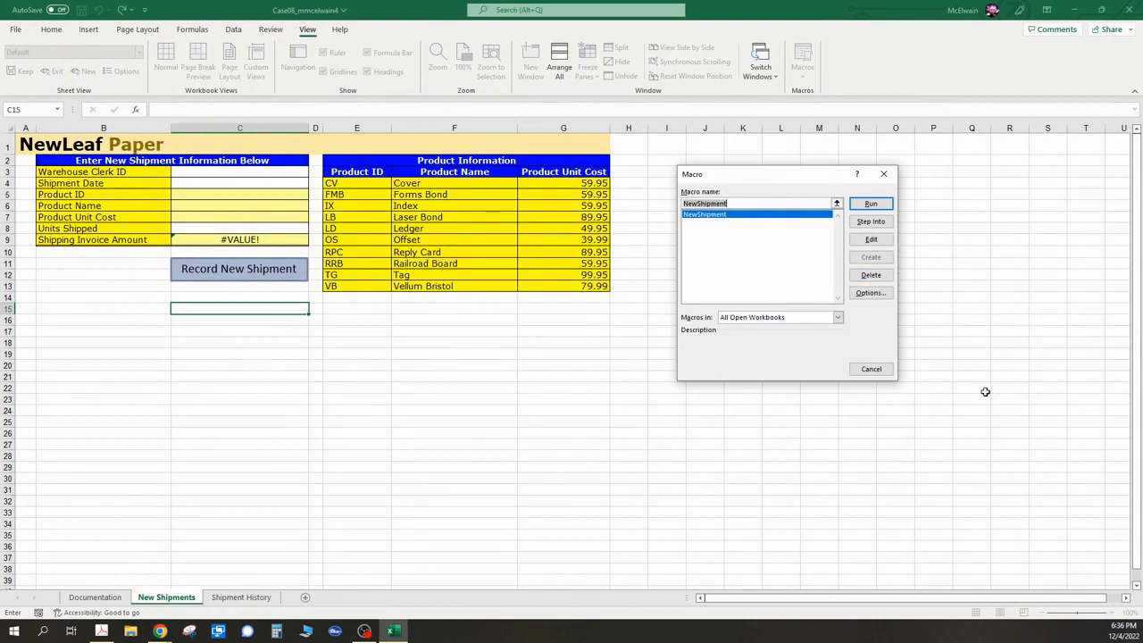
click(874, 369)
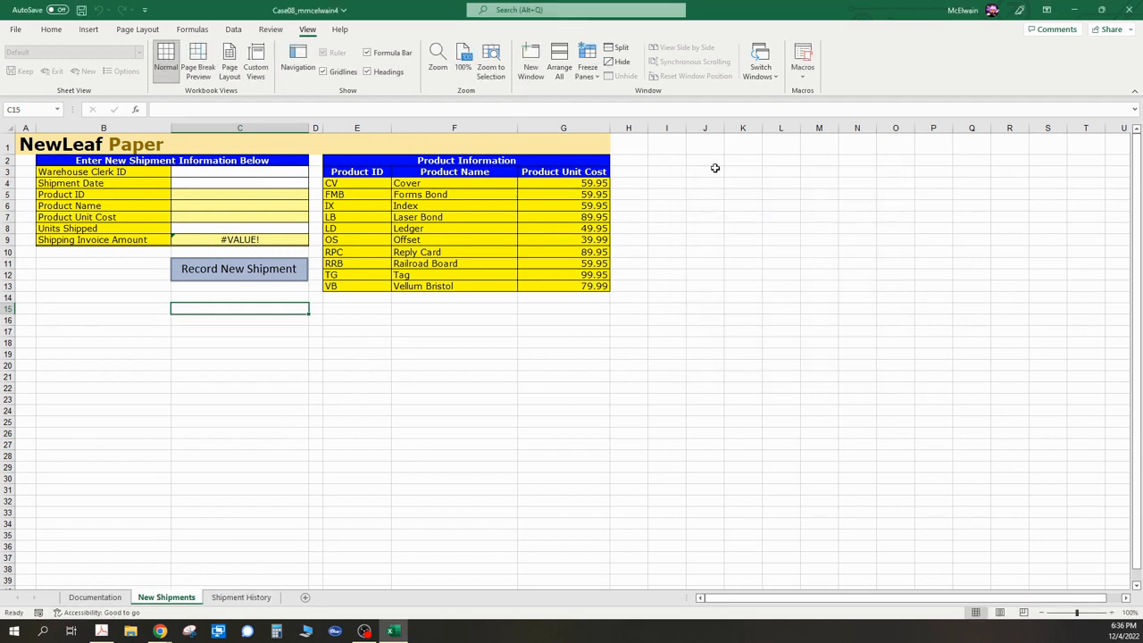
click(241, 597)
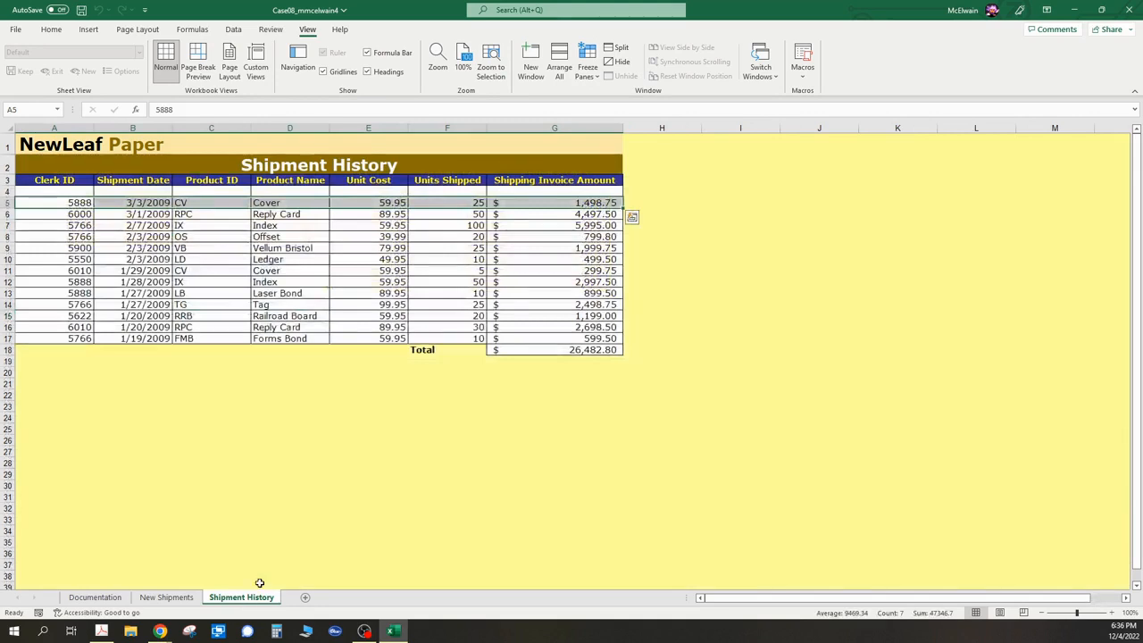
click(95, 597)
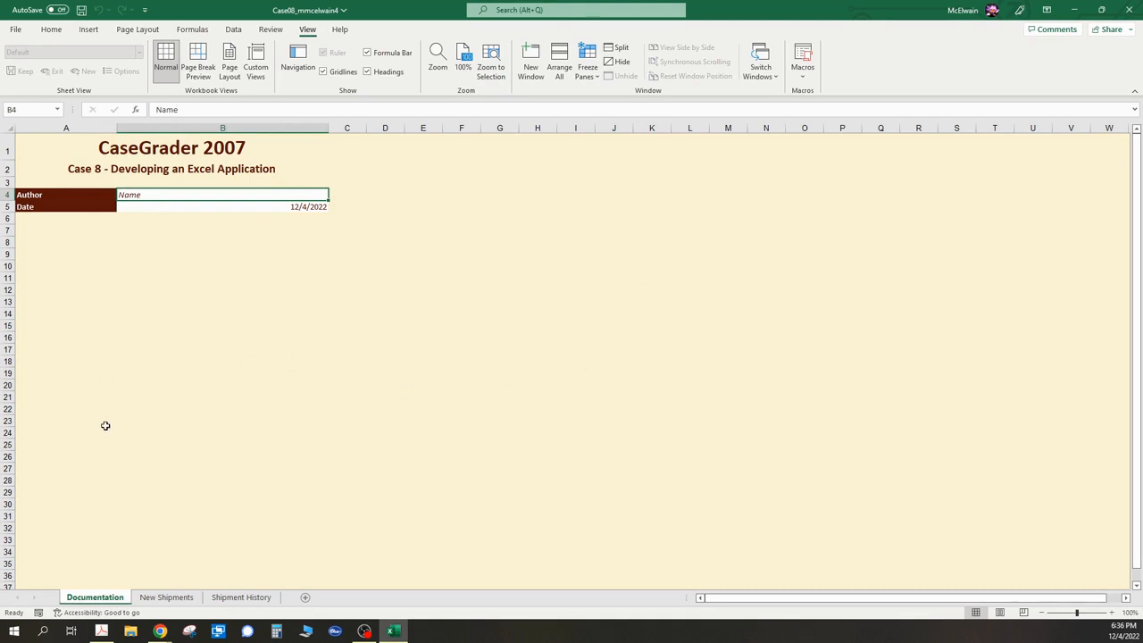
- Examine the recorded shipments in the Shipment History table, selecting the whole table range
click(242, 596)
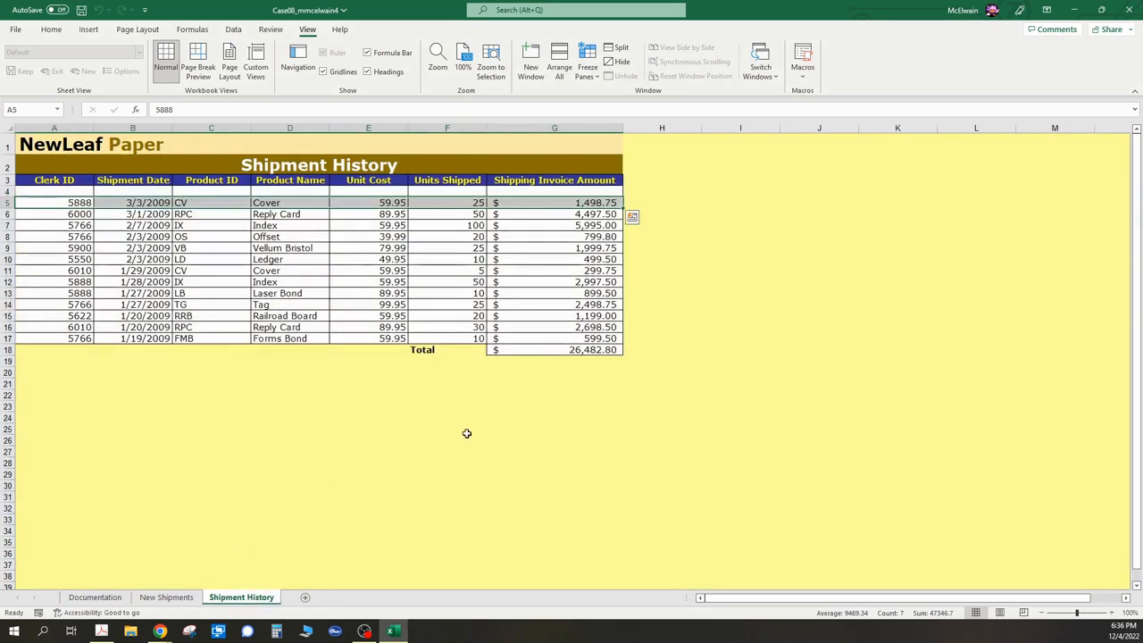
click(407, 400)
click(814, 297)
click(820, 165)
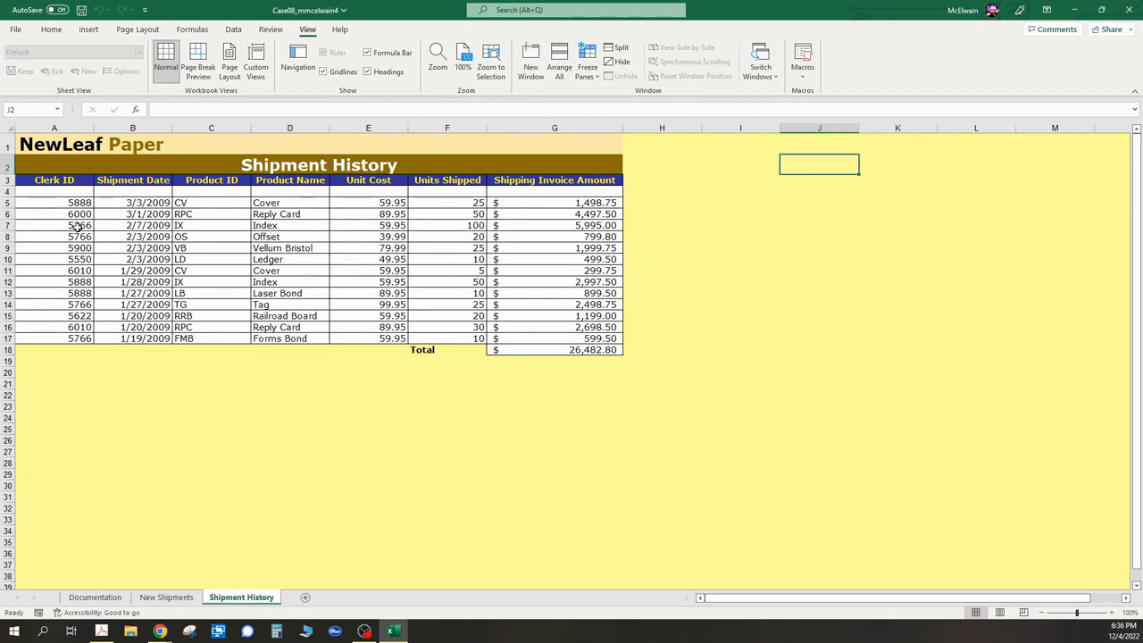
click(67, 194)
drag(67, 195, 553, 345)
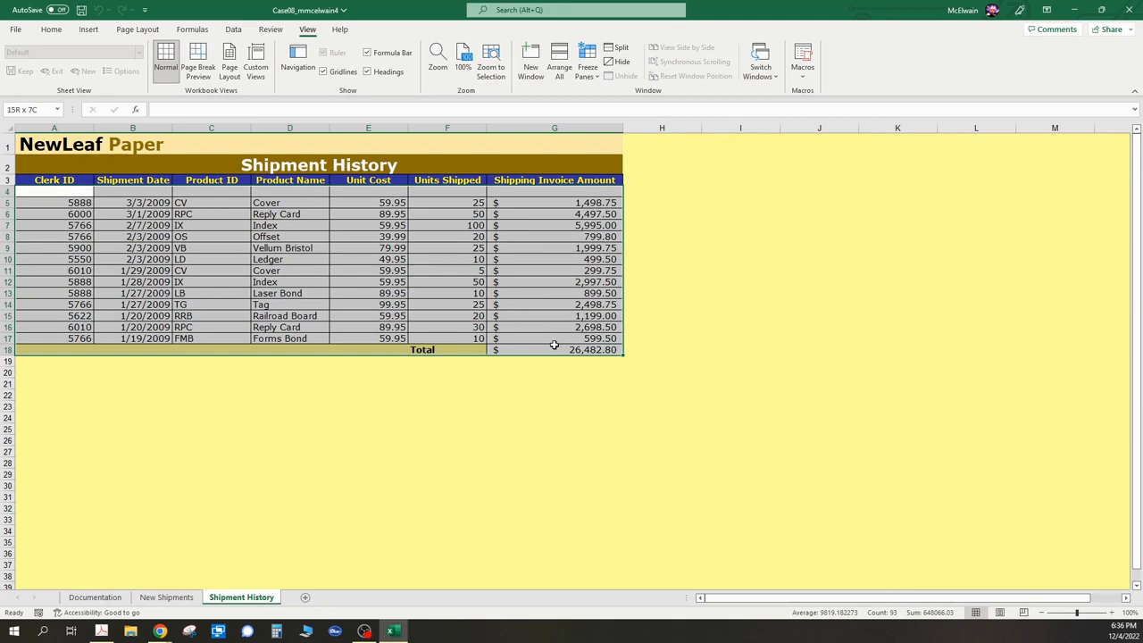
drag(554, 345, 554, 345)
- Browse the Documentation and Shipment History sheets, returning to the New Shipments sheet
click(183, 598)
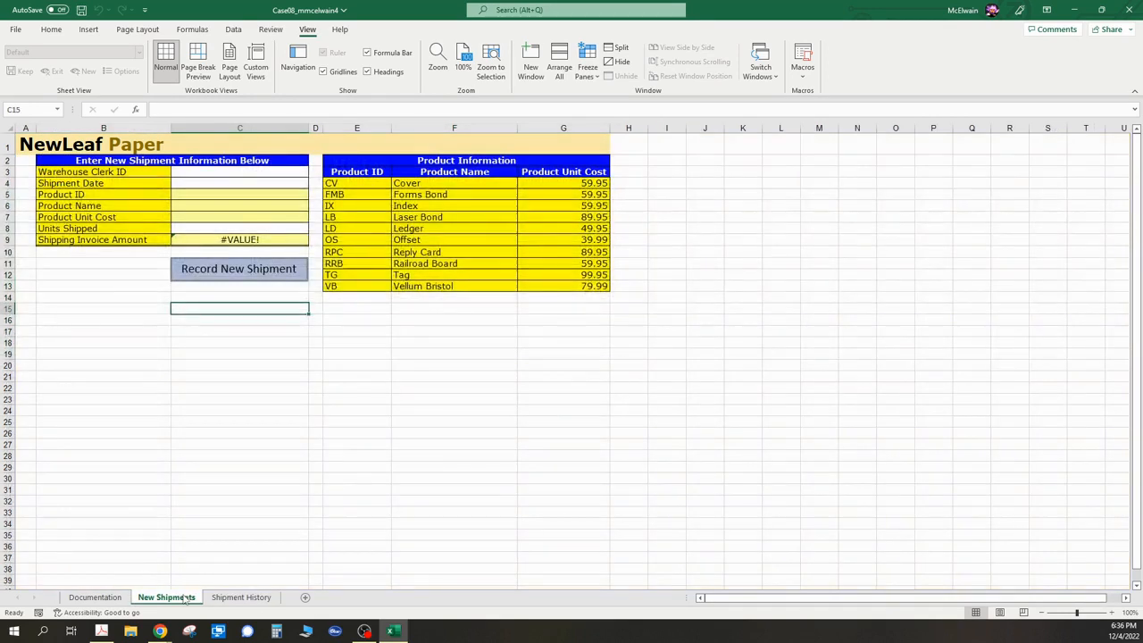
click(98, 599)
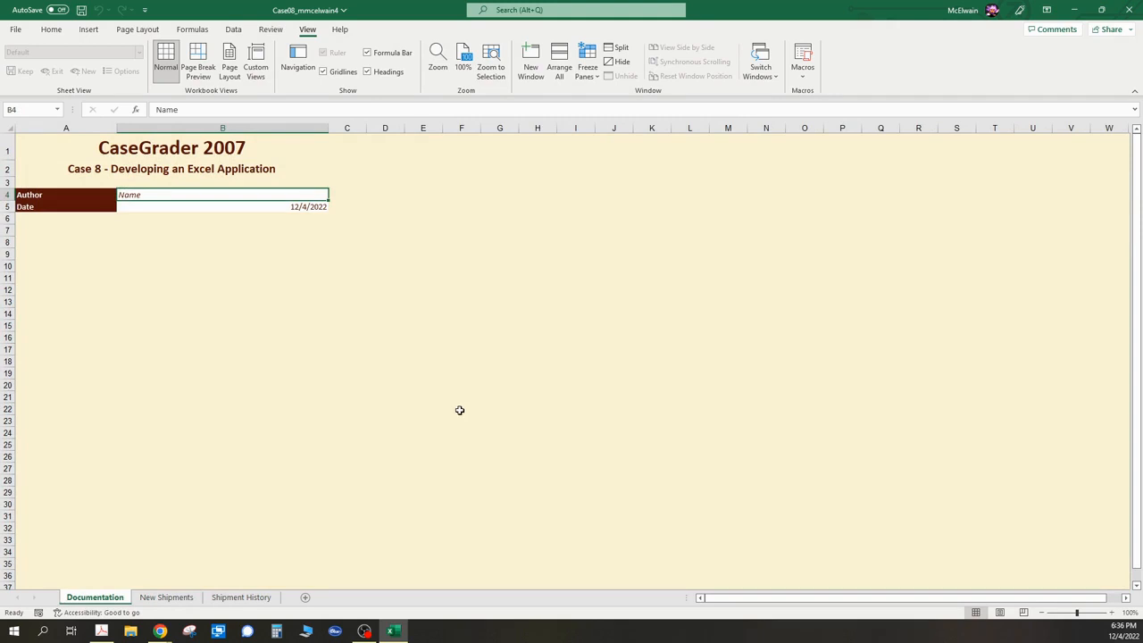
click(241, 598)
click(166, 598)
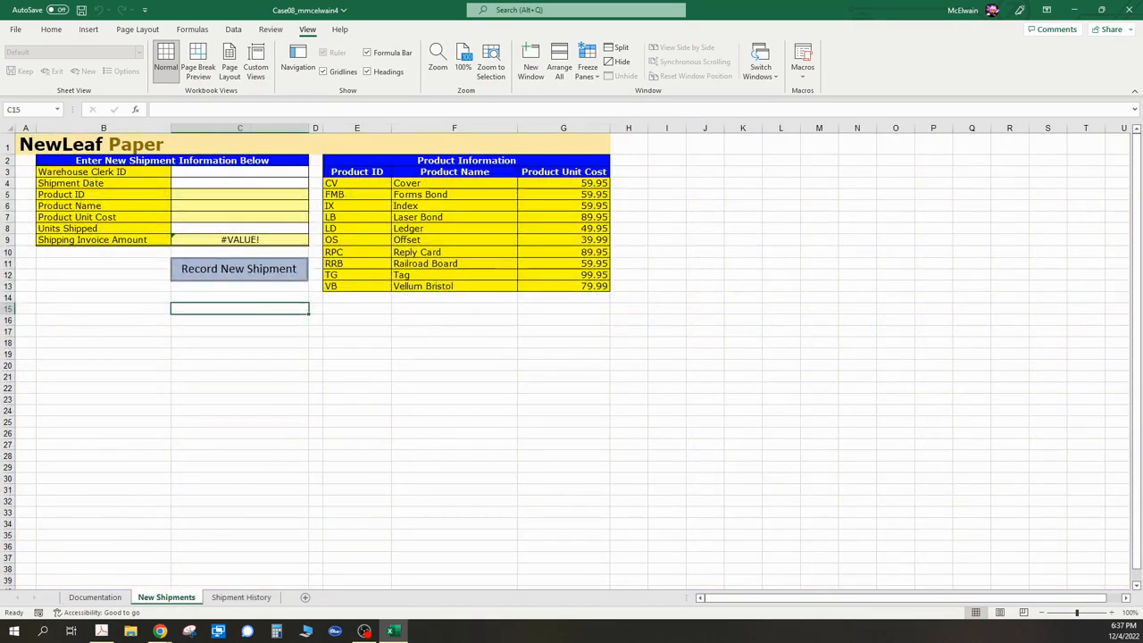